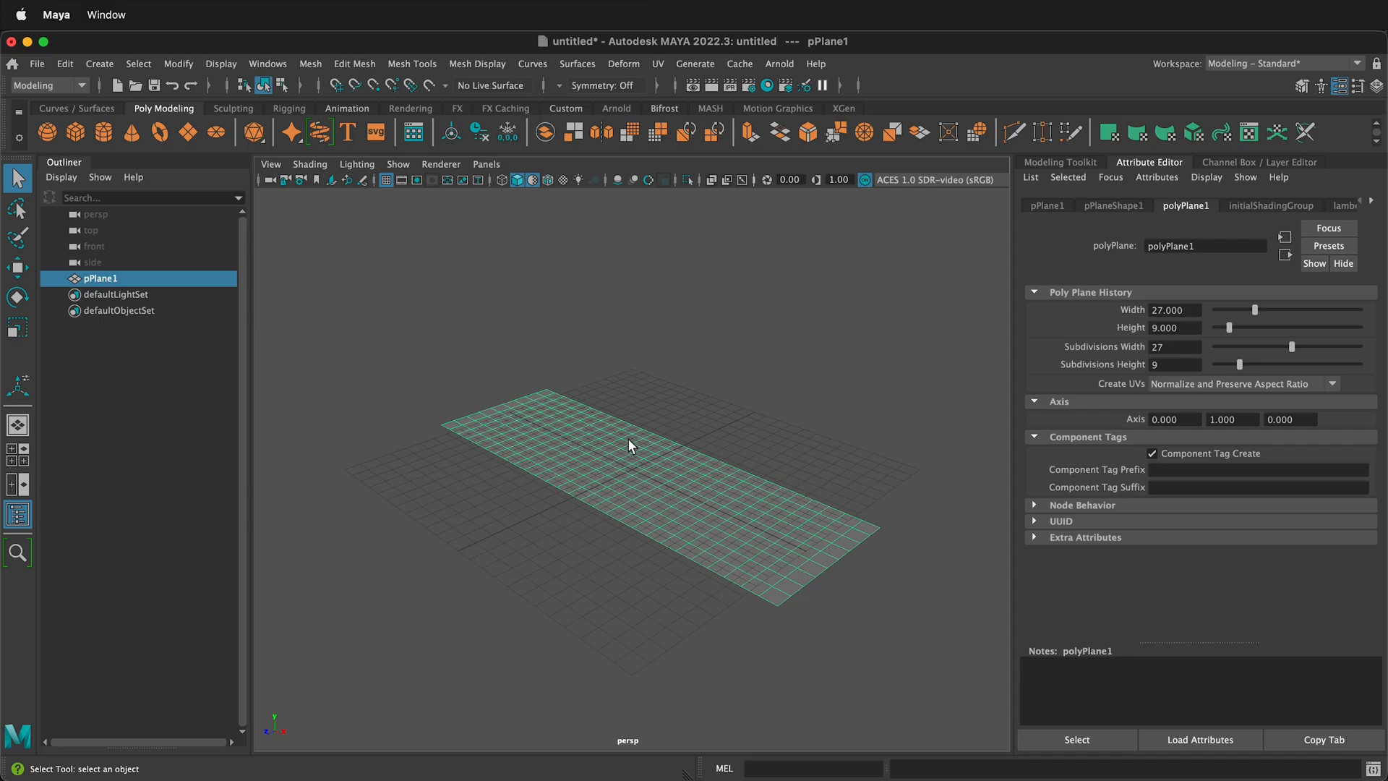
- Insert an edge loop through the outermost row of faces along each of the plane's four borders with Multi-Cut
right_click_drag(599, 455, 547, 453, "shift")
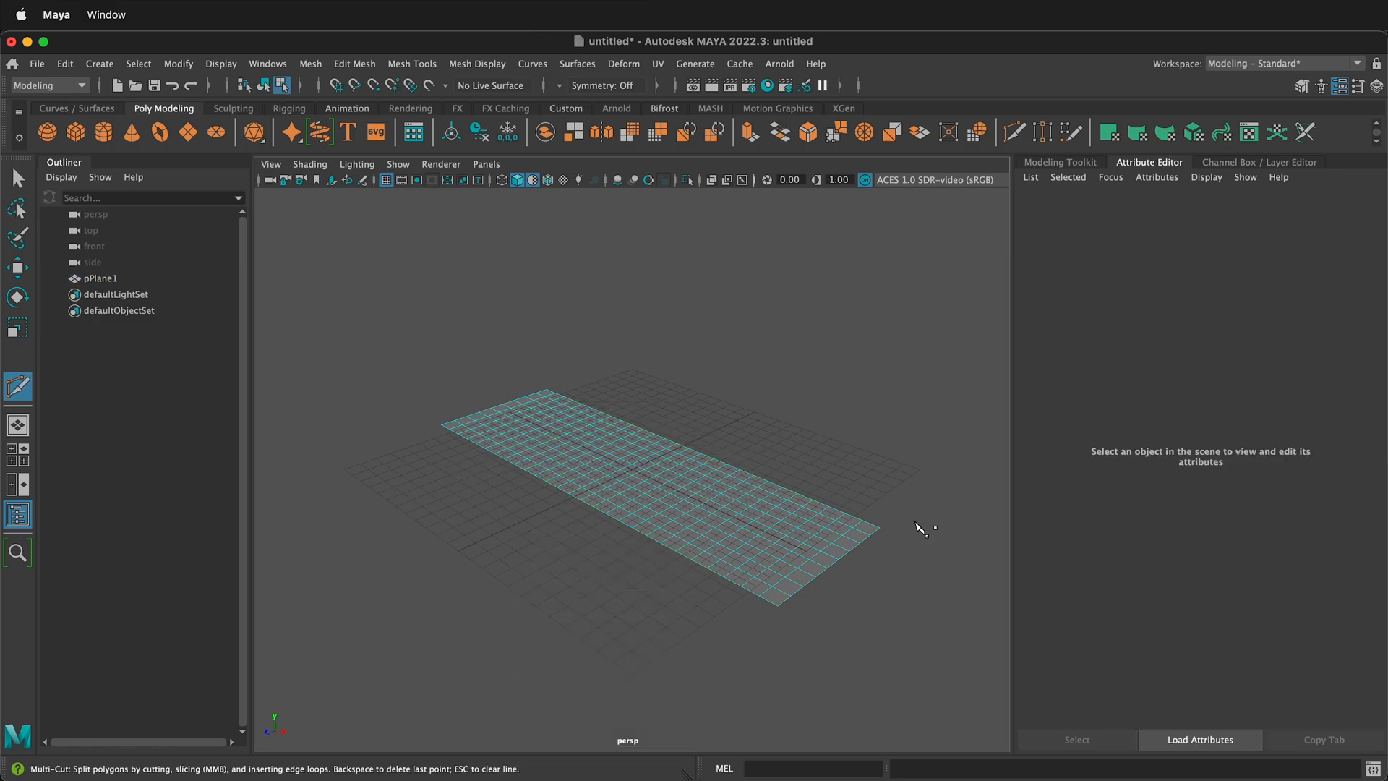
scroll(907, 527, "up", 5)
left_click_drag(716, 426, 752, 455, "alt")
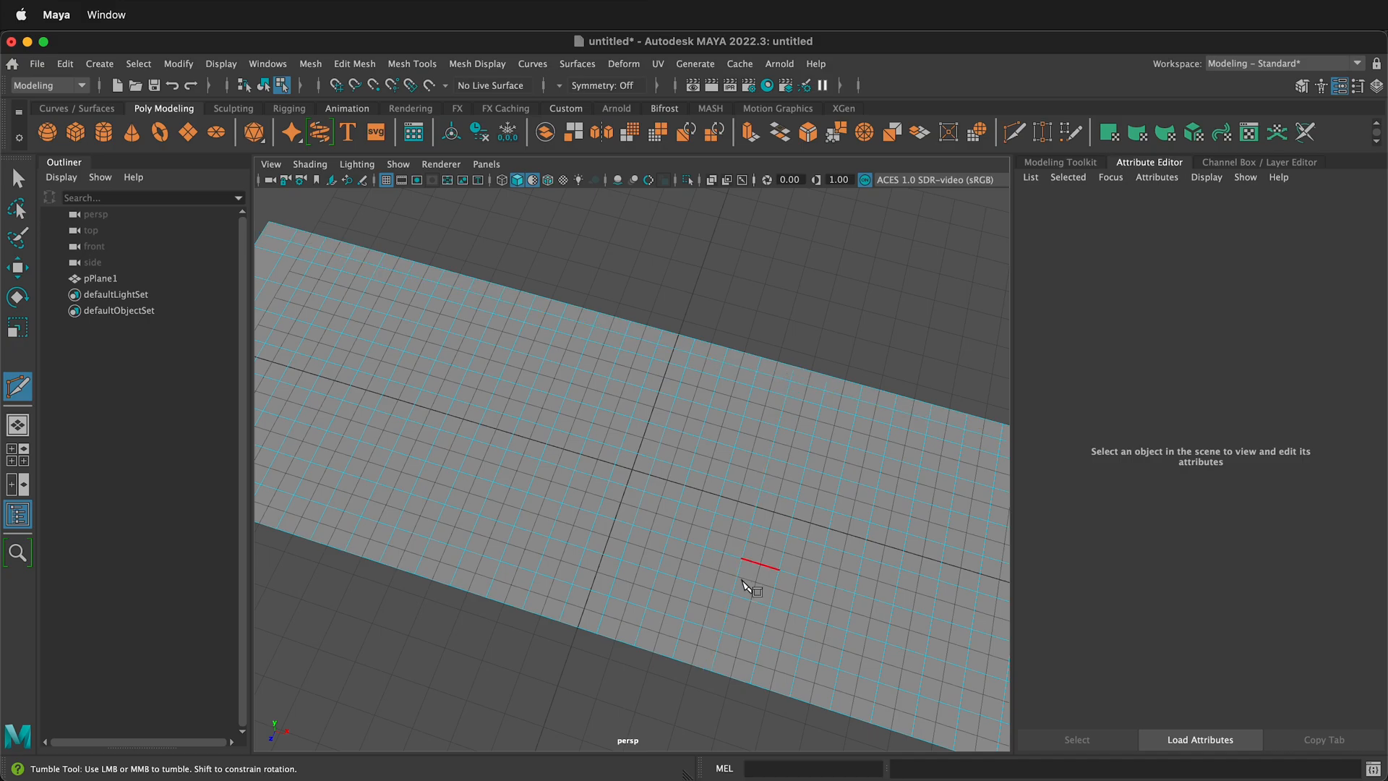
scroll(756, 498, "up", 5)
scroll(755, 498, "down", 10)
scroll(902, 513, "up", 3)
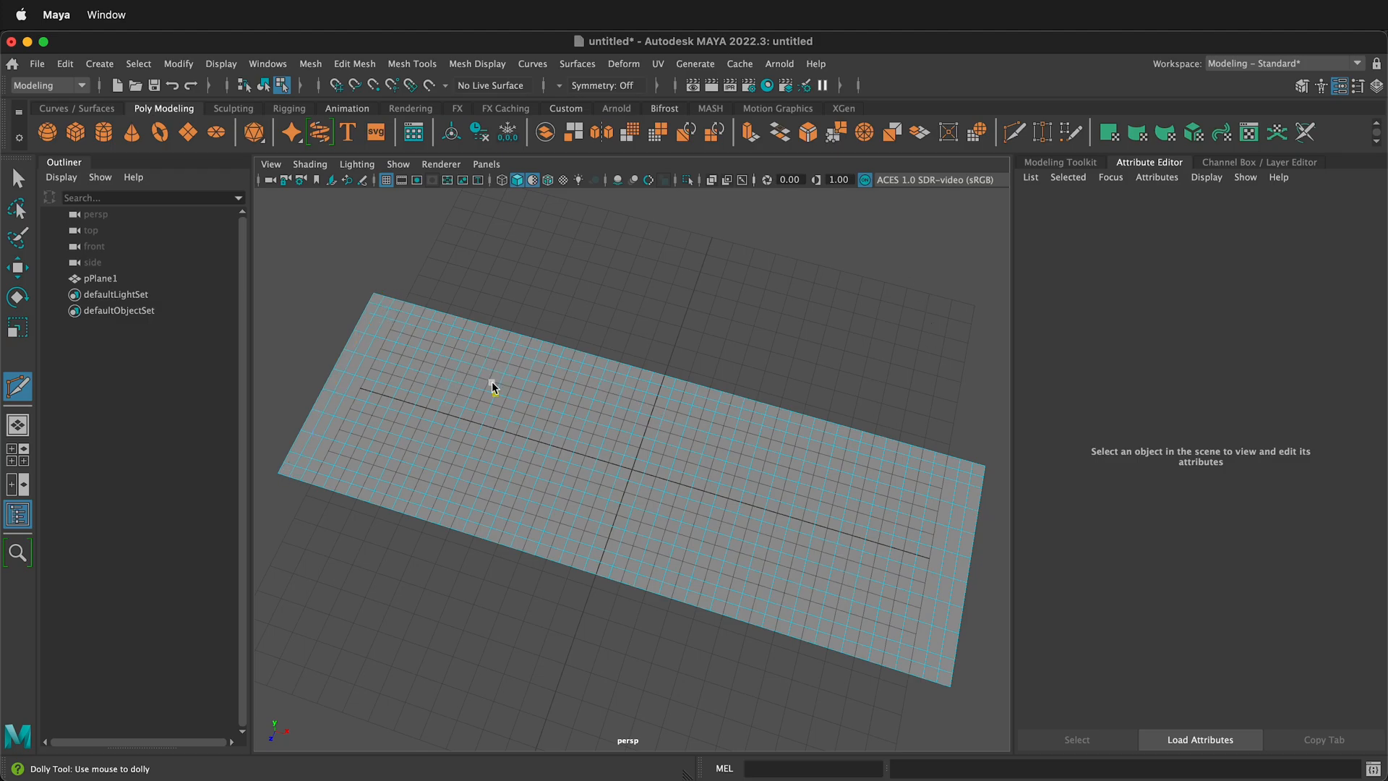
- Weld the extra border vertices at the plane's back-left corner into the corner vertex with the Target Weld Tool
key("q")
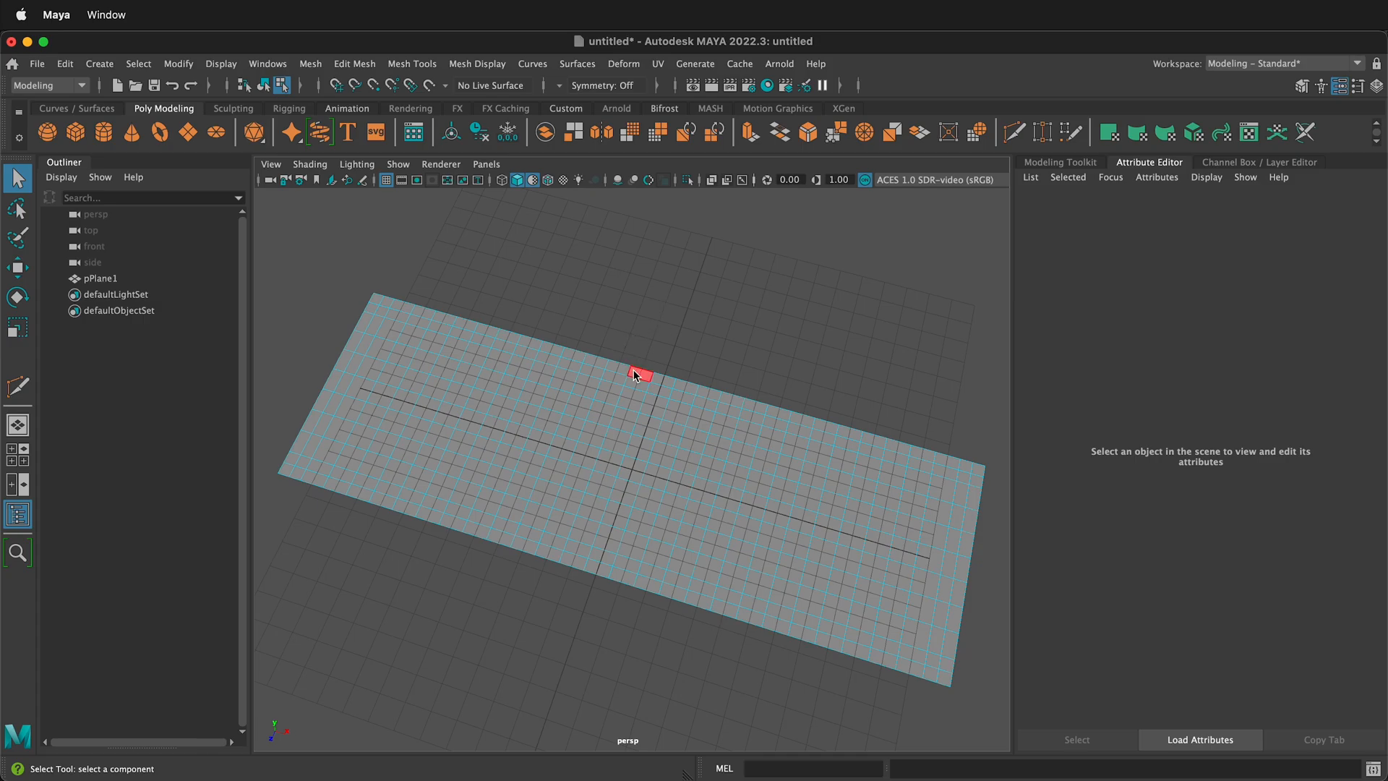
right_click(600, 387)
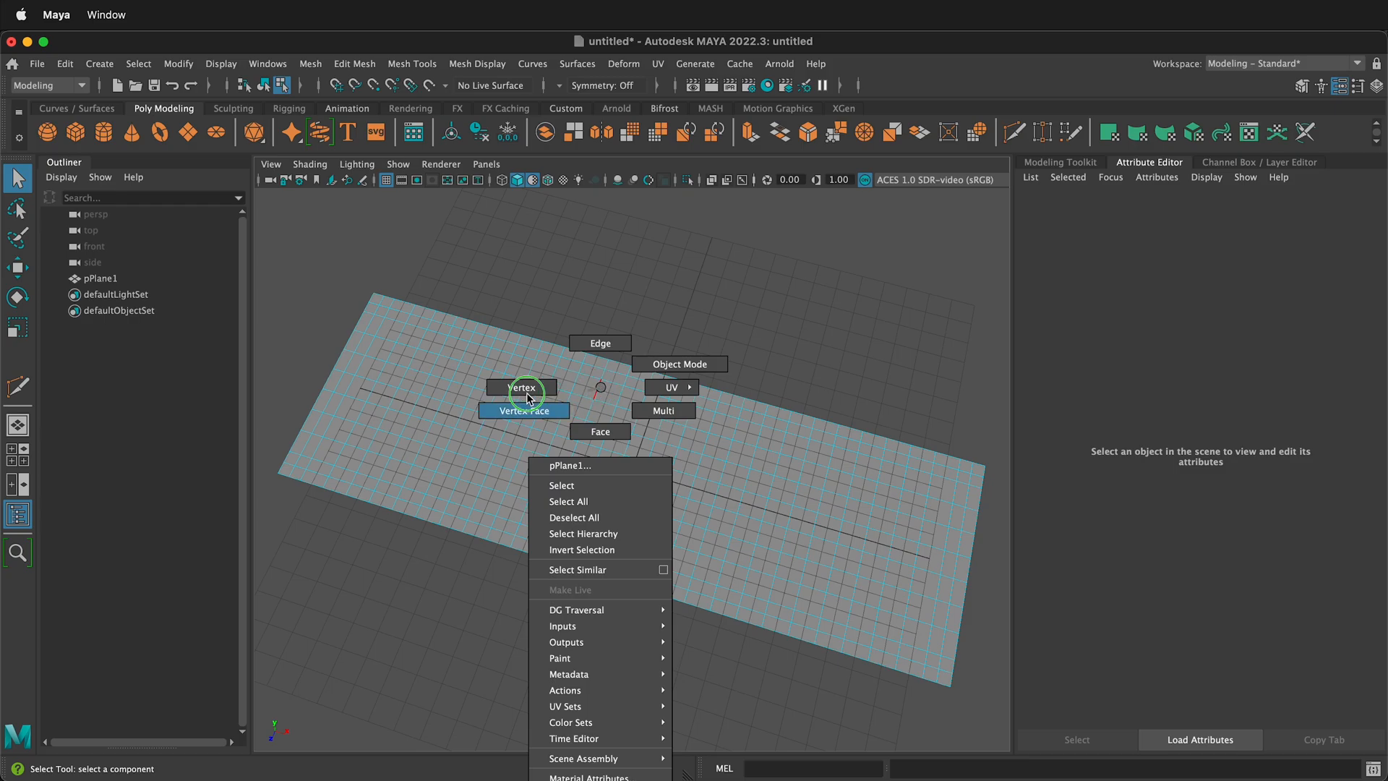
left_click(493, 388)
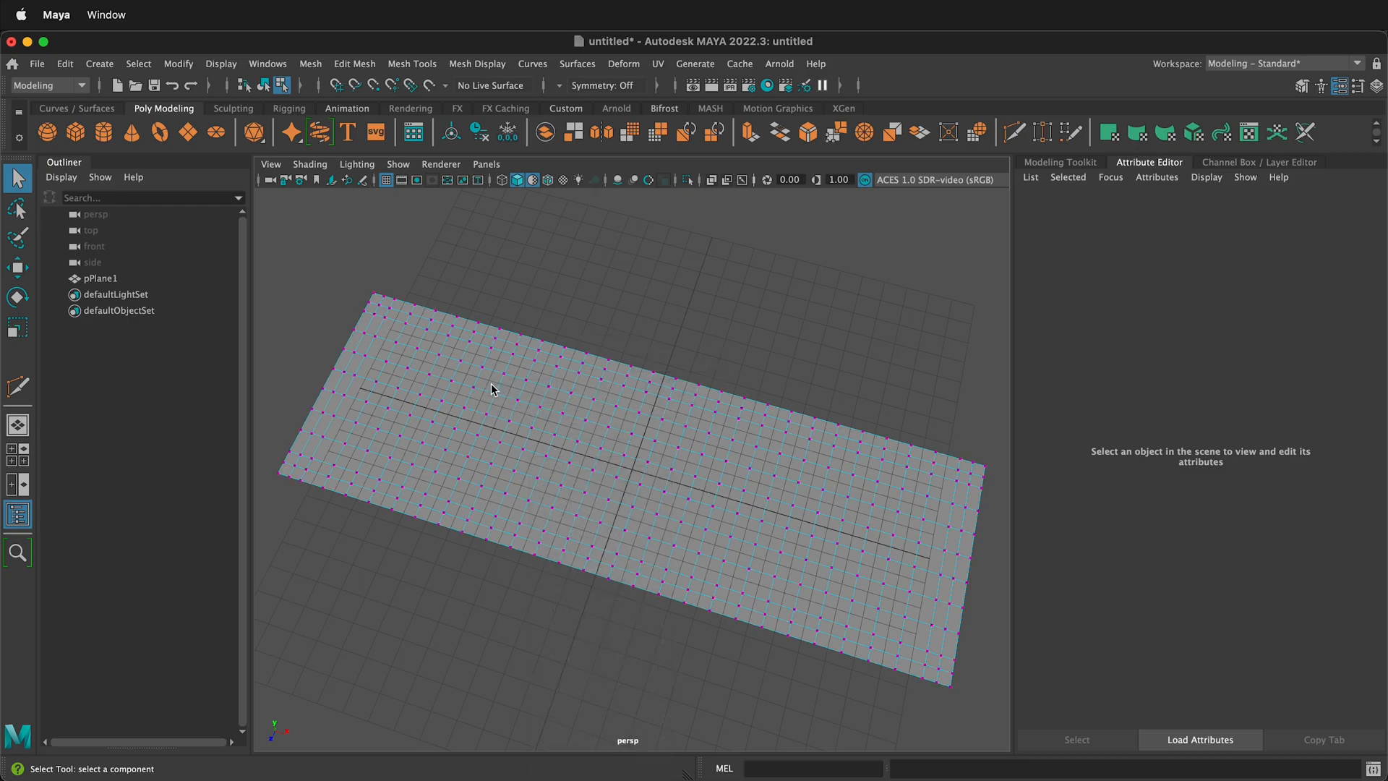
right_click(491, 389)
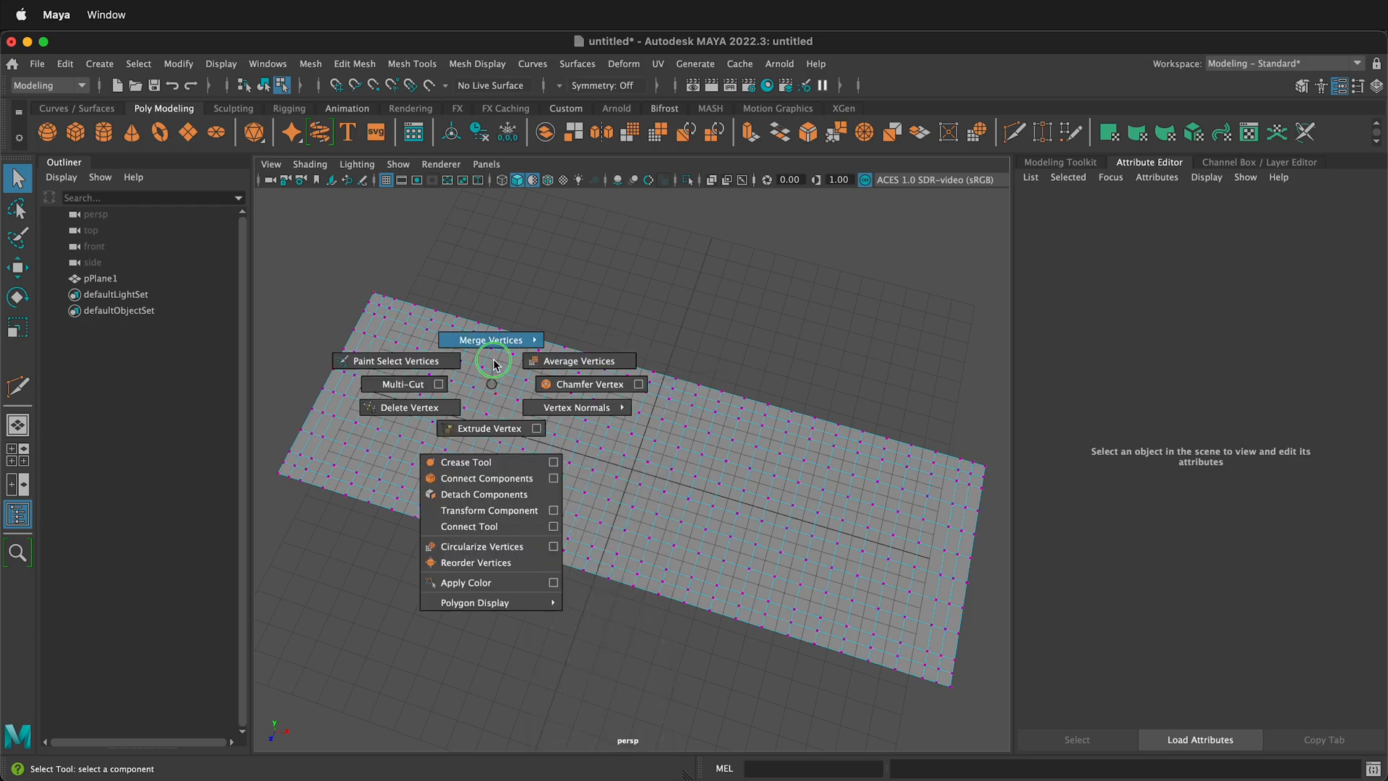
mouse_move(494, 350)
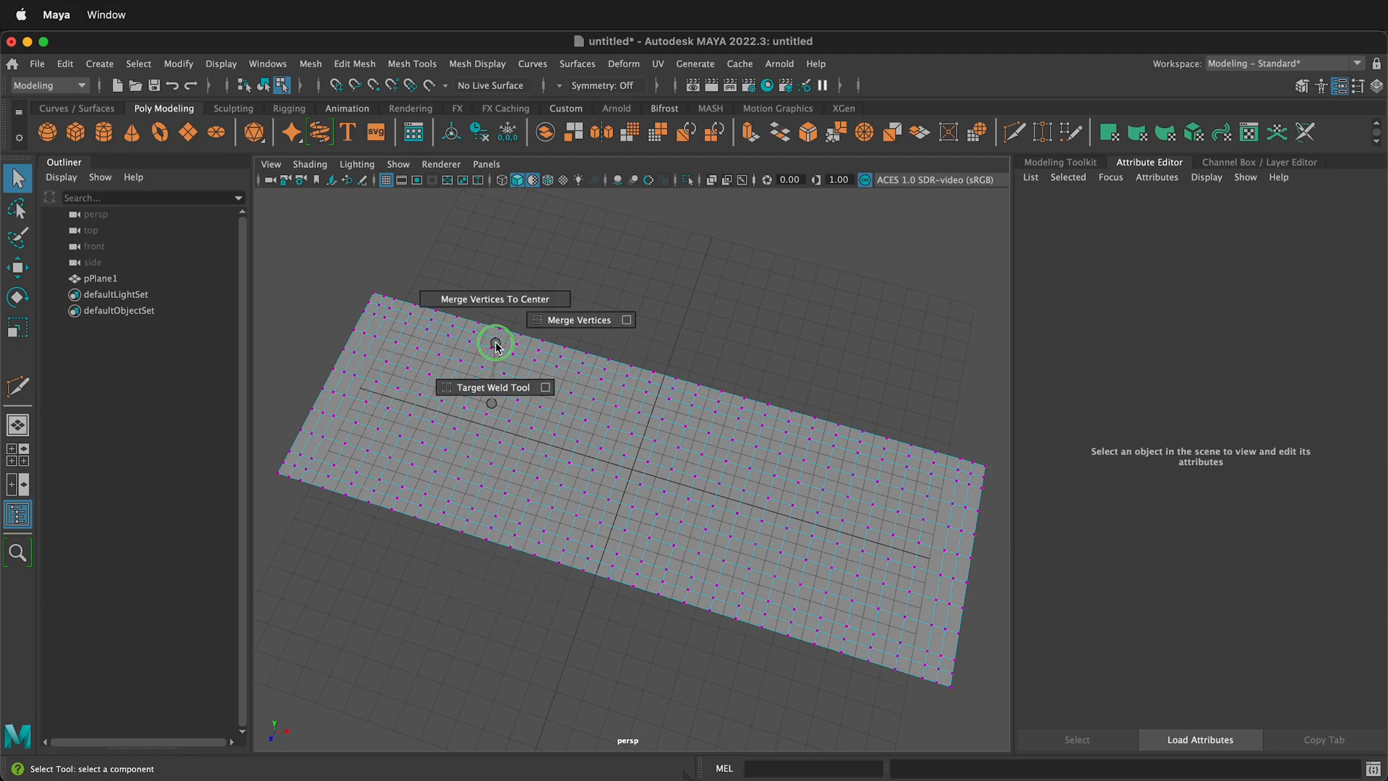
left_click(492, 390)
scroll(347, 285, "up", 5)
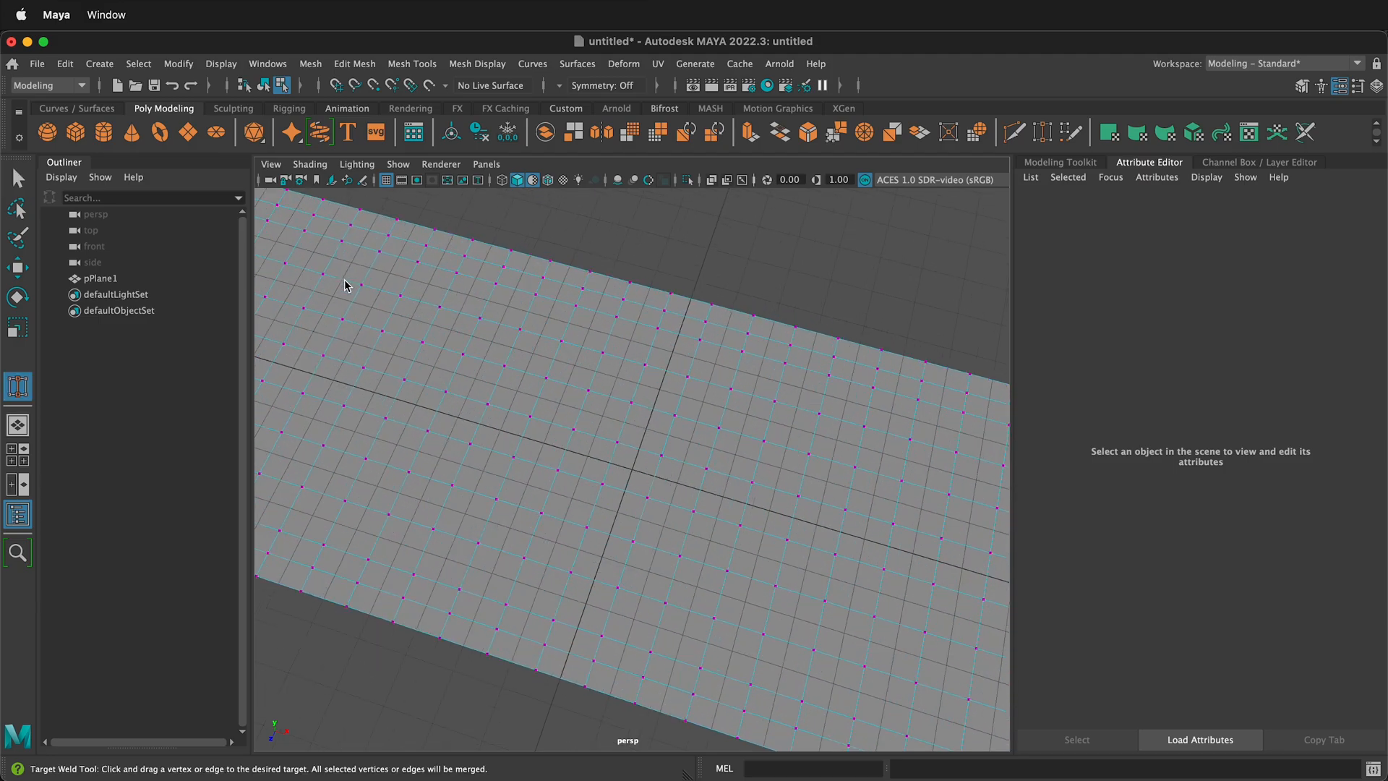
middle_click_drag(361, 289, 675, 636, "alt")
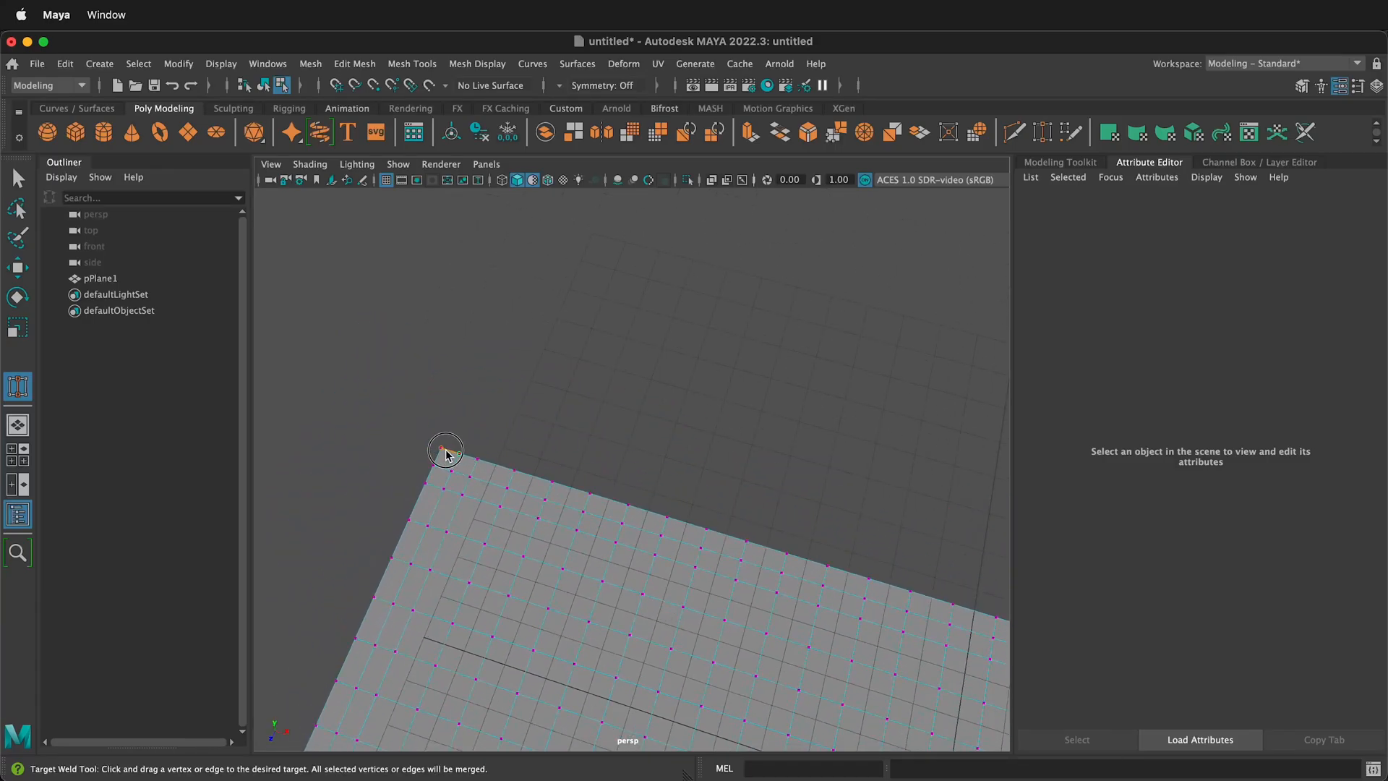
left_click_drag(434, 467, 445, 449)
- Weld the extra border vertices beside the plane's other three corners into their corner vertices
middle_click_drag(723, 478, 227, 318, "alt")
middle_click_drag(829, 535, 322, 275, "alt")
mouse_move(599, 408)
left_mouse_down()
mouse_move(622, 410)
mouse_move(612, 430)
mouse_move(620, 410)
left_mouse_up()
middle_click_drag(611, 522, 712, 171, "alt")
left_click_drag(581, 438, 569, 461)
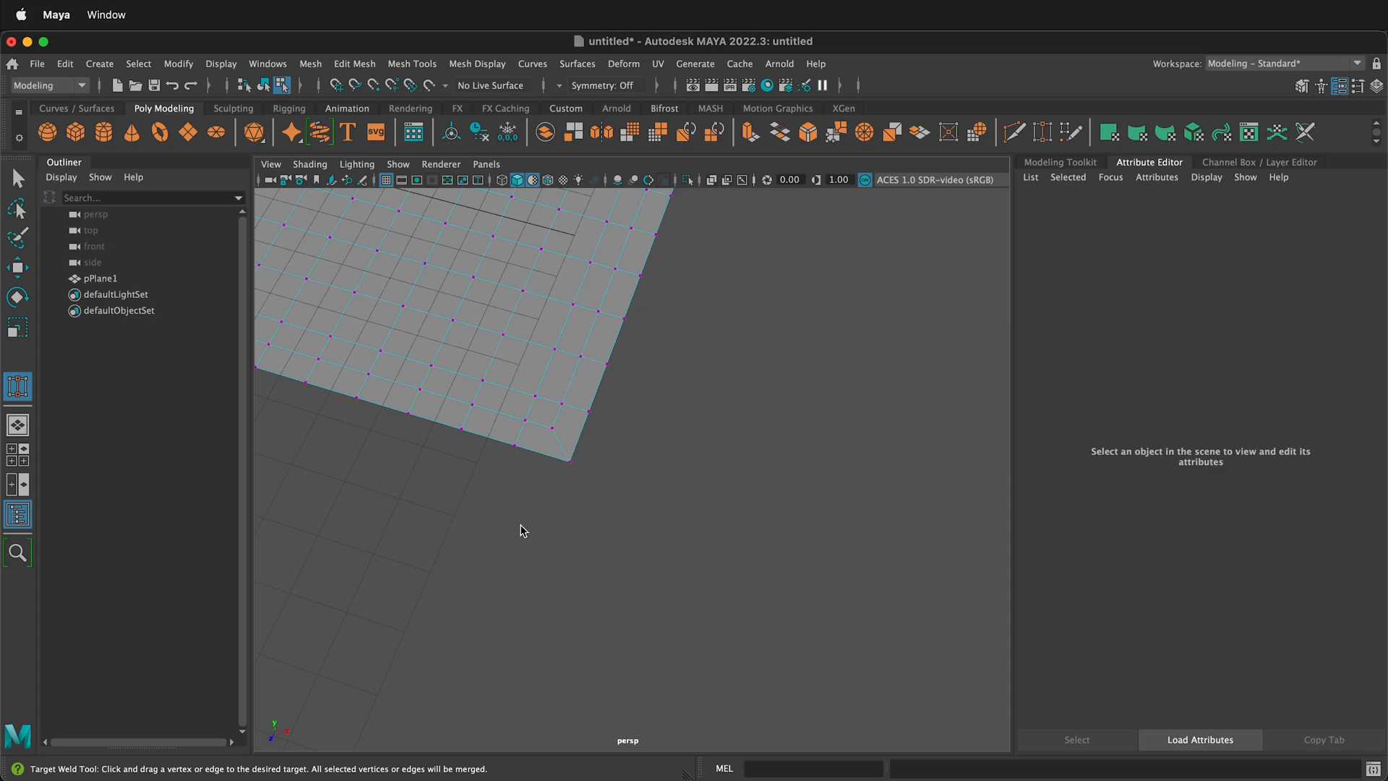
mouse_move(380, 463)
middle_mouse_down("alt")
mouse_move(858, 551)
mouse_move(922, 519)
middle_mouse_up("alt")
middle_click_drag(322, 279, 751, 516, "alt")
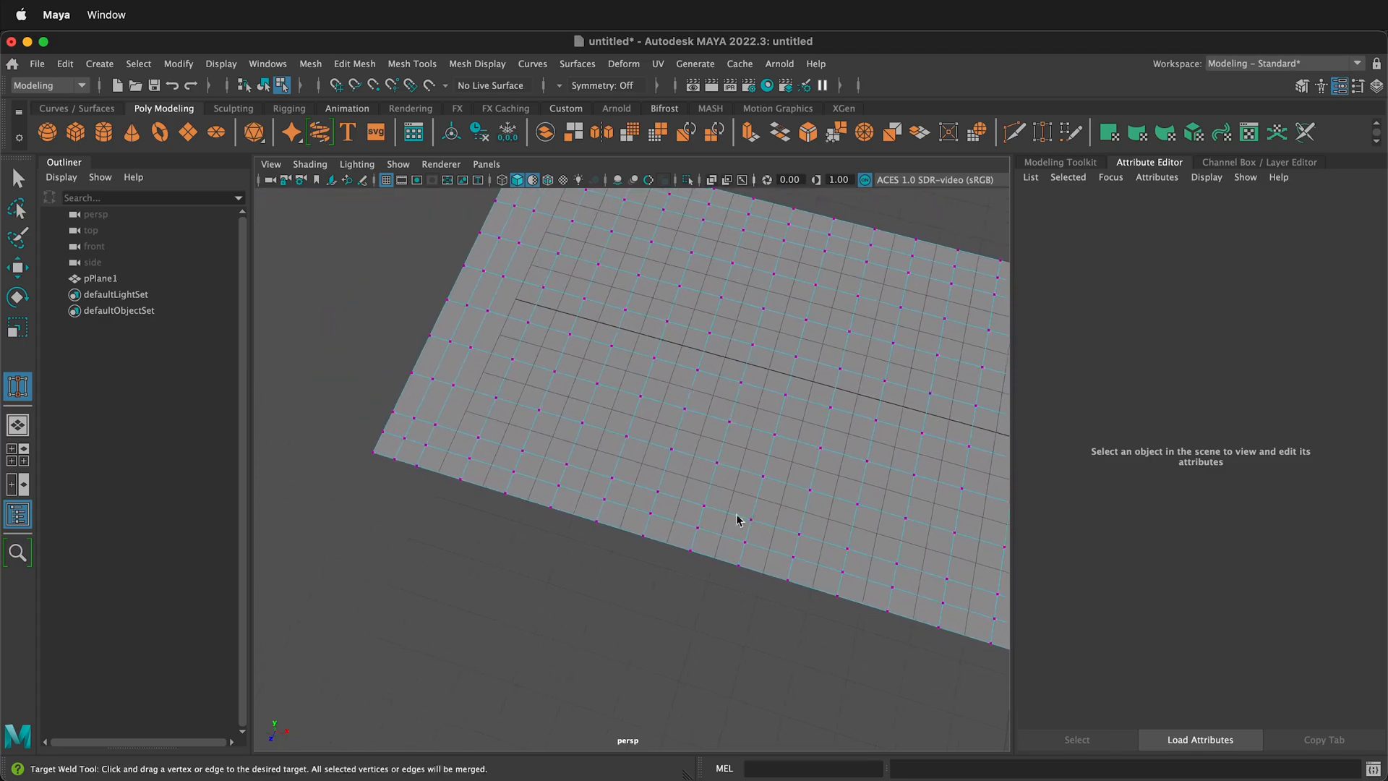
left_click_drag(384, 435, 374, 452)
- Return the welded plane to Object Mode
key("q")
right_click(376, 376)
right_click_drag(378, 381, 456, 353)
key("f")
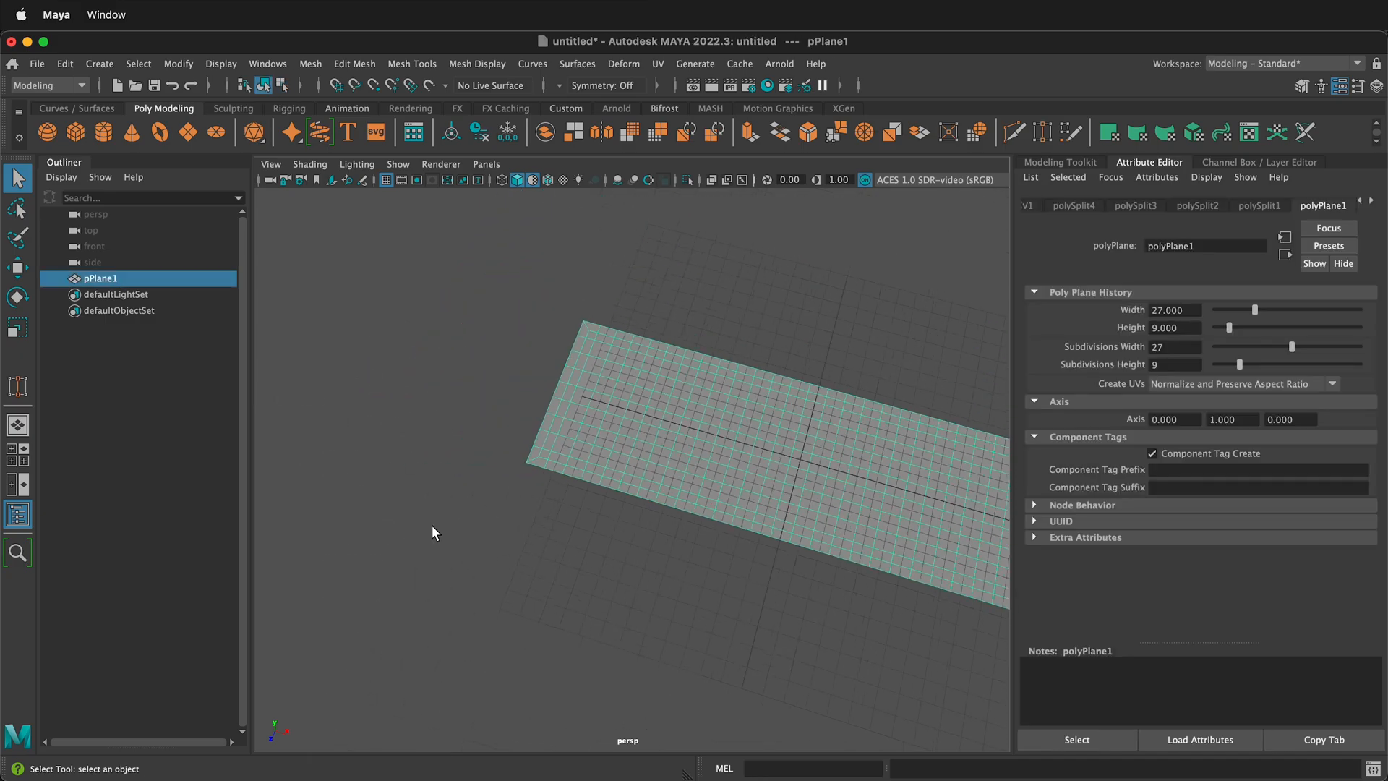
- Move the plane's pivot to its back-right corner vertex with vertex snapping, at X 13.5, Z -4.5
key("w")
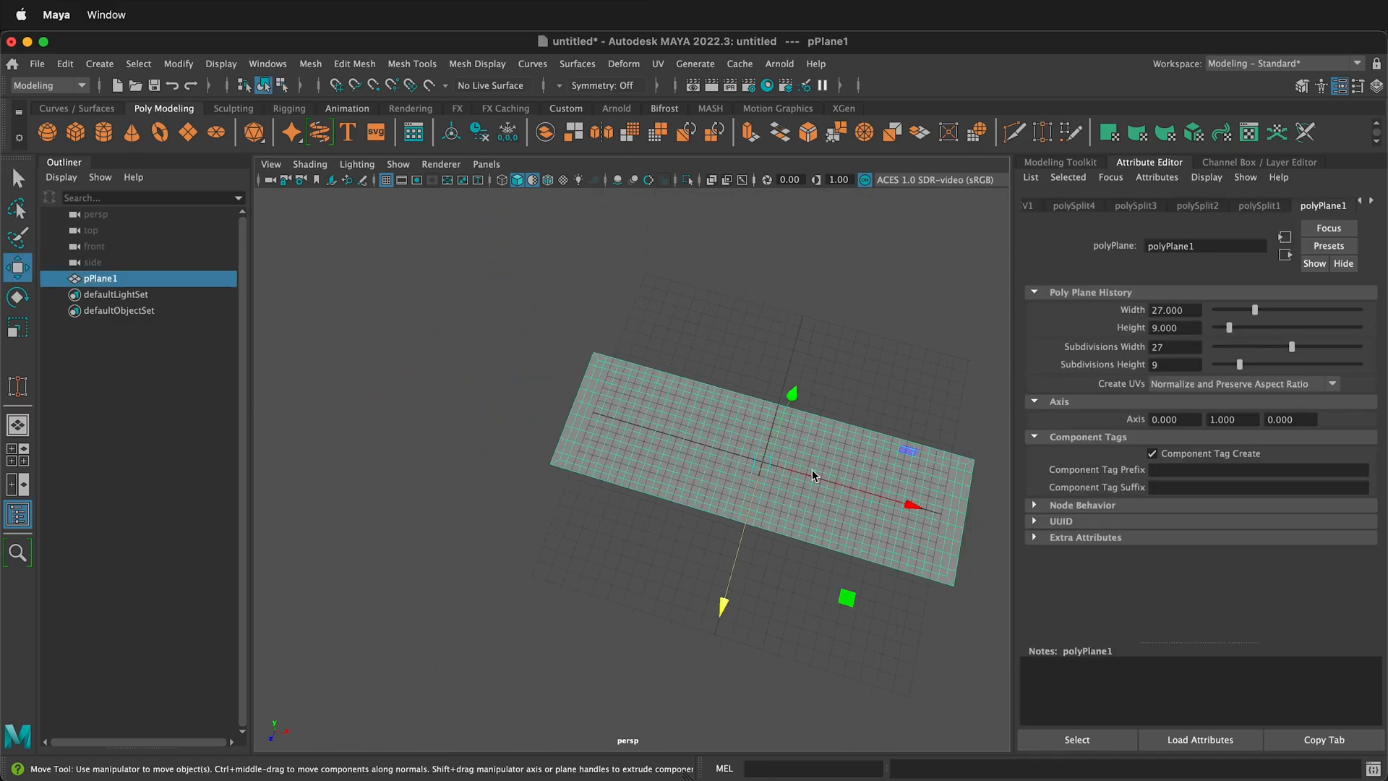
left_click_drag(844, 441, 848, 489, "alt")
middle_click_drag(842, 380, 679, 465, "alt")
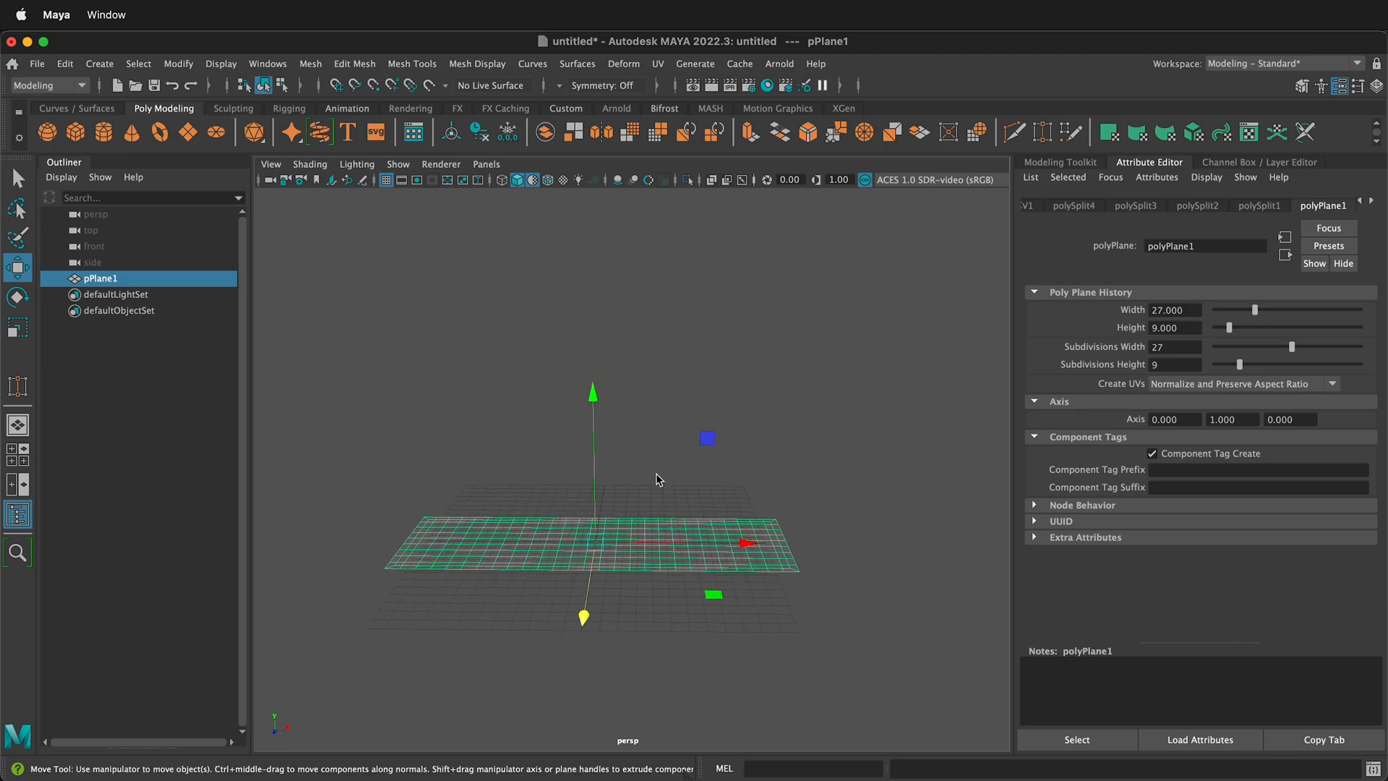
key("d")
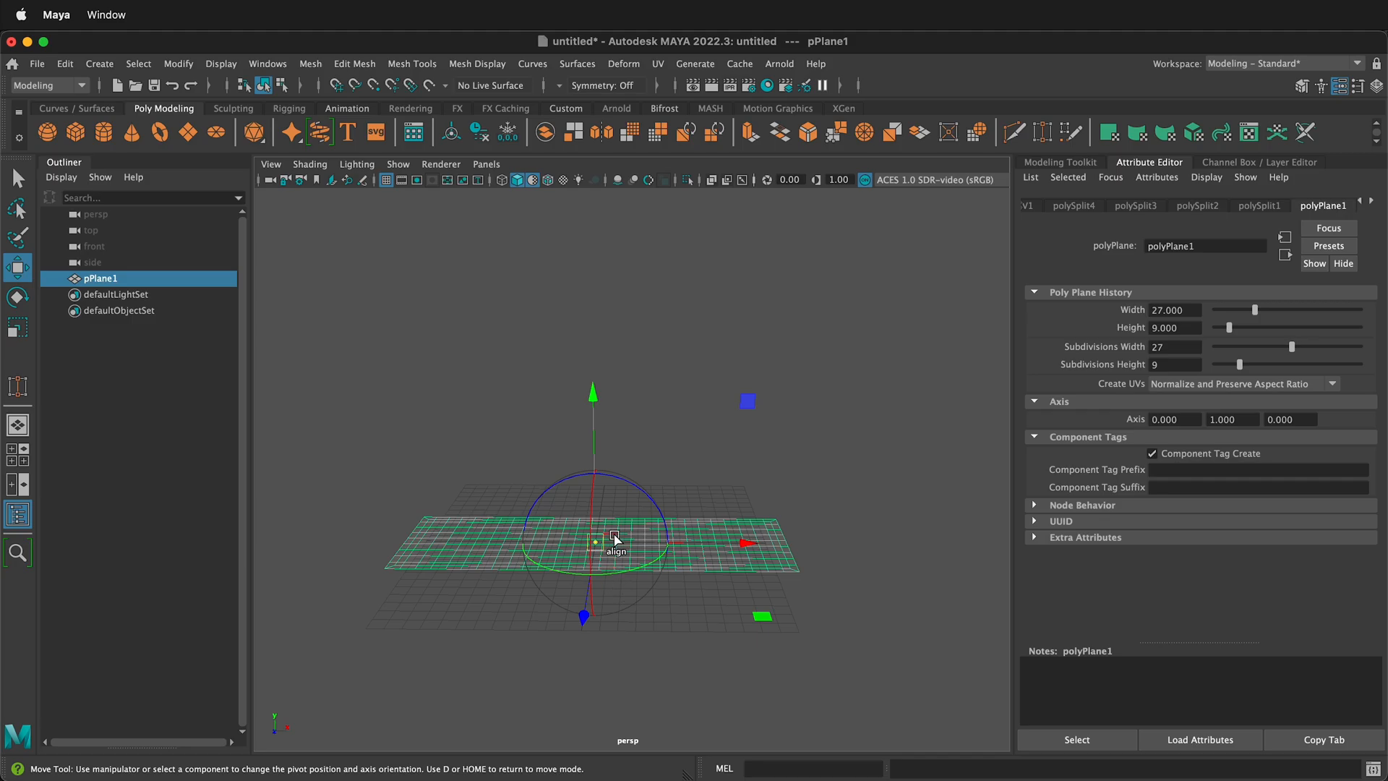
scroll(611, 547, "up", 5)
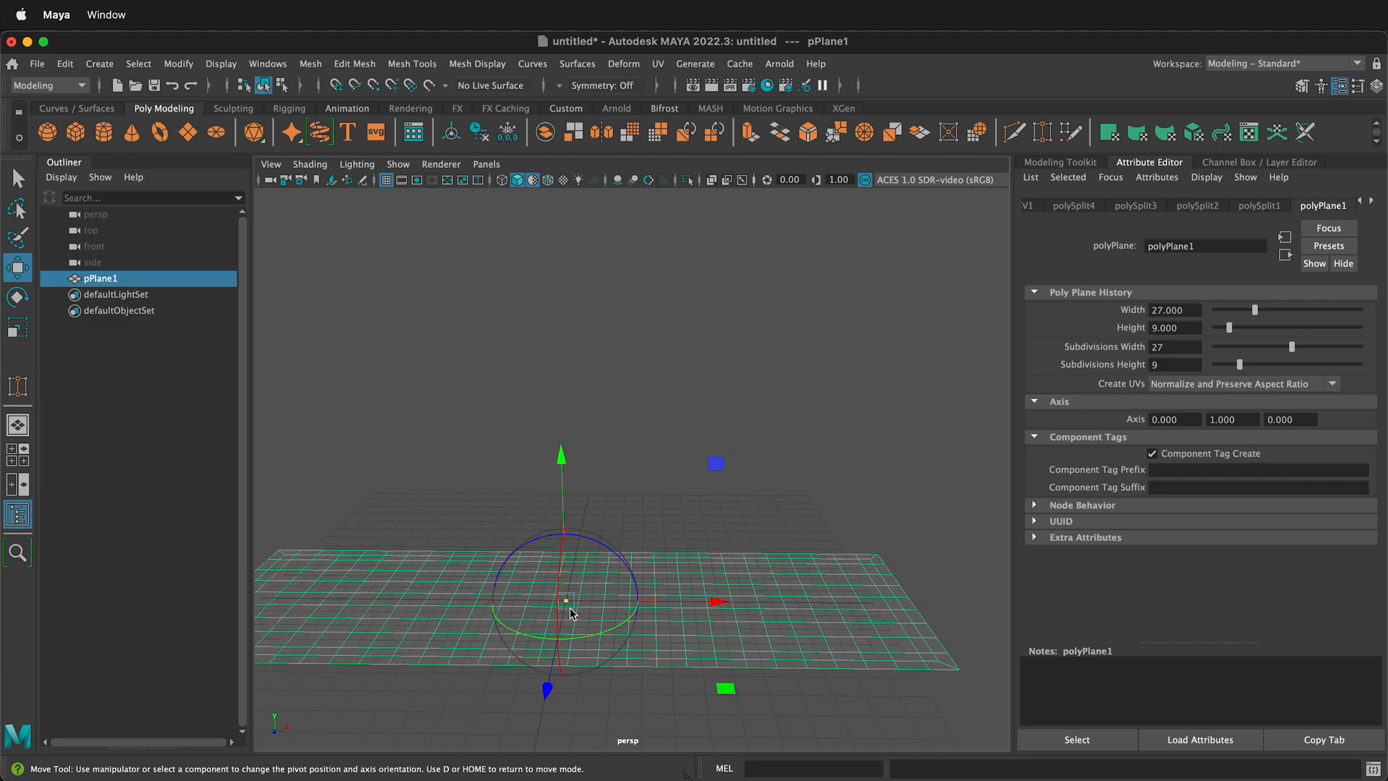
key("v")
left_click_drag(570, 603, 883, 553)
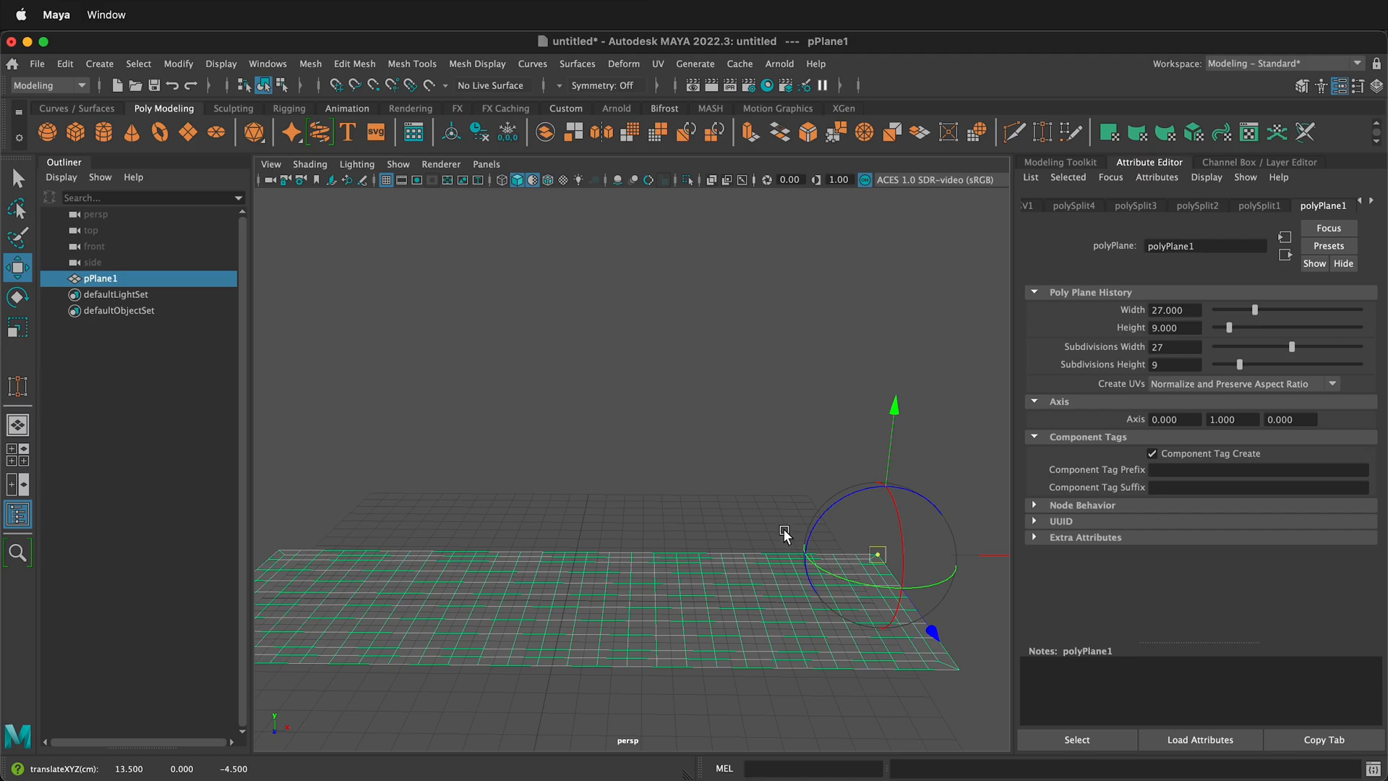
key("w")
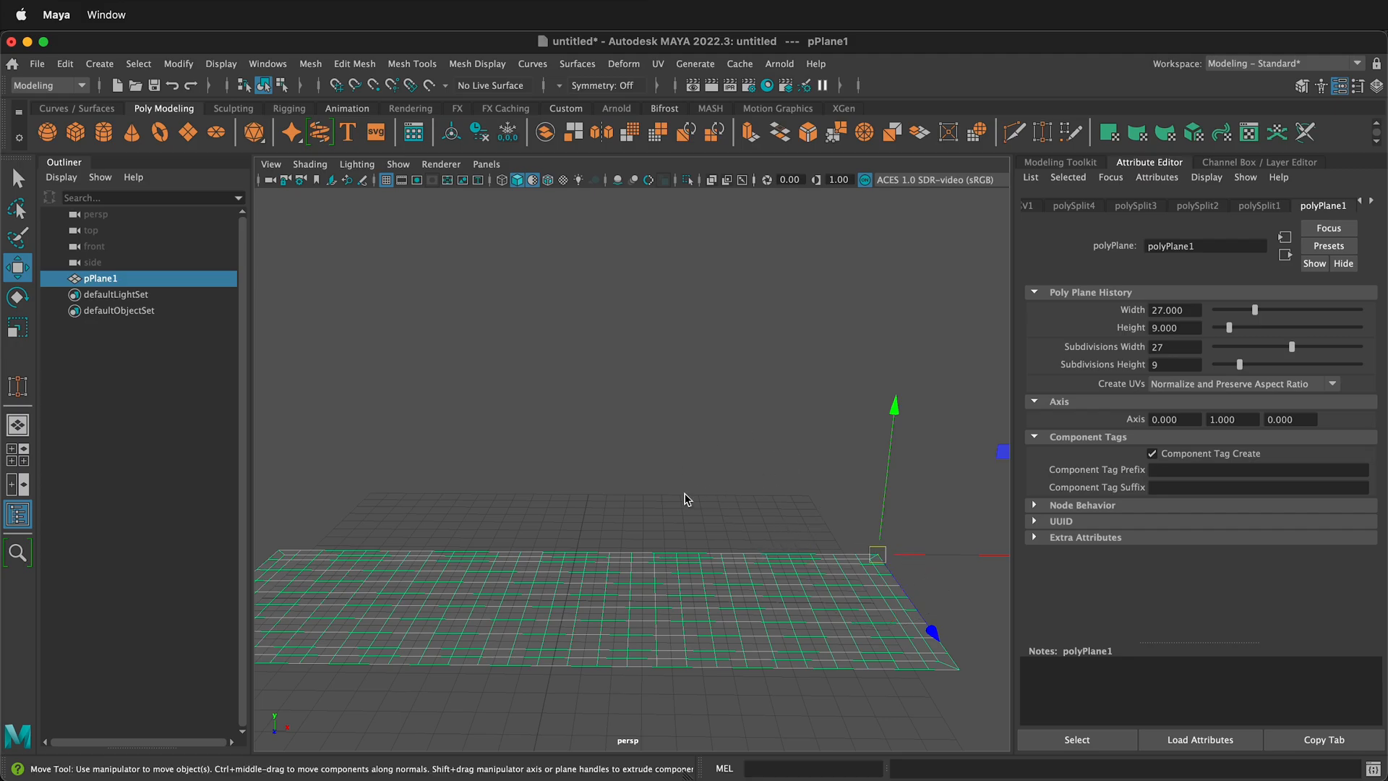
- Duplicate the plane along Z and vertex-snap the copy flush against the original's front edge
left_click_drag(615, 509, 629, 466, "alt")
middle_click_drag(655, 454, 484, 307, "alt")
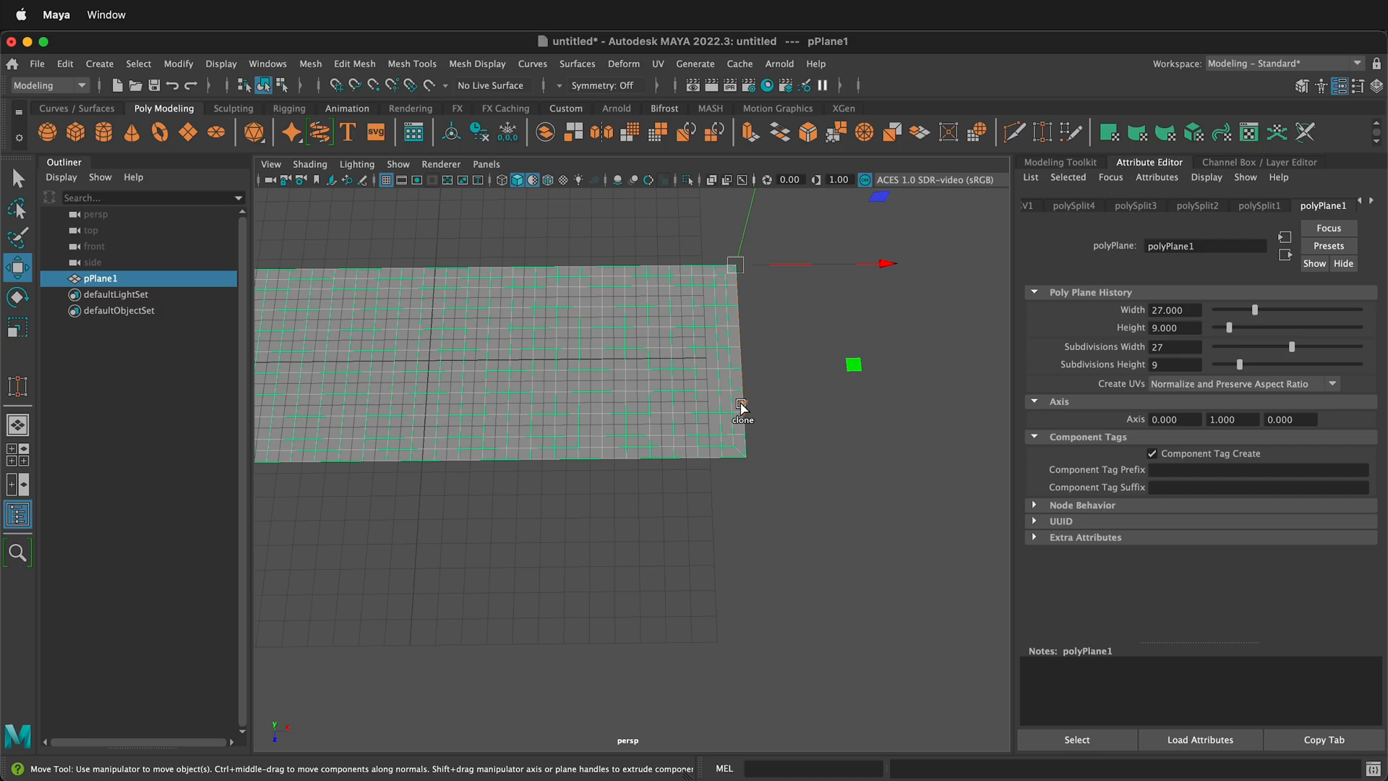
left_click_drag(741, 408, 759, 647, "shift")
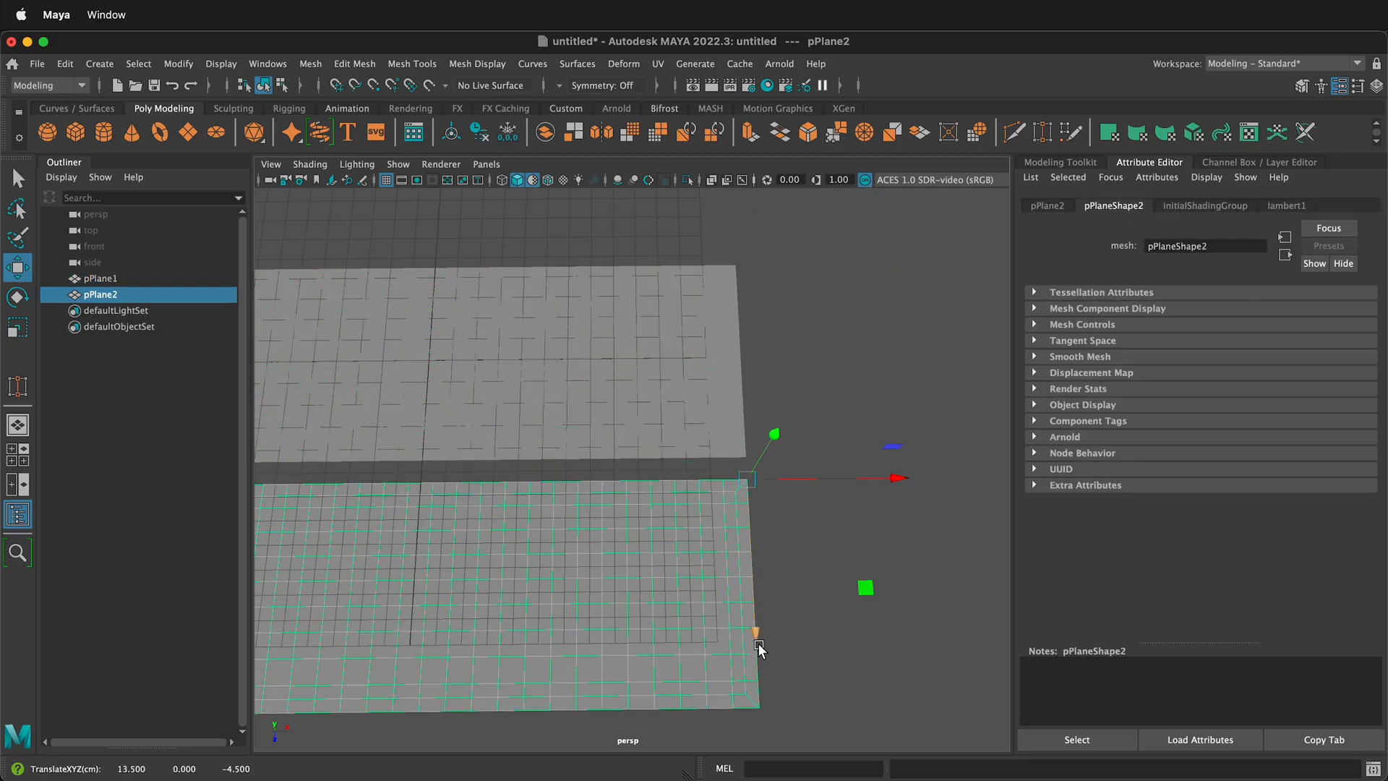
key("v")
left_click_drag(752, 635, 755, 609)
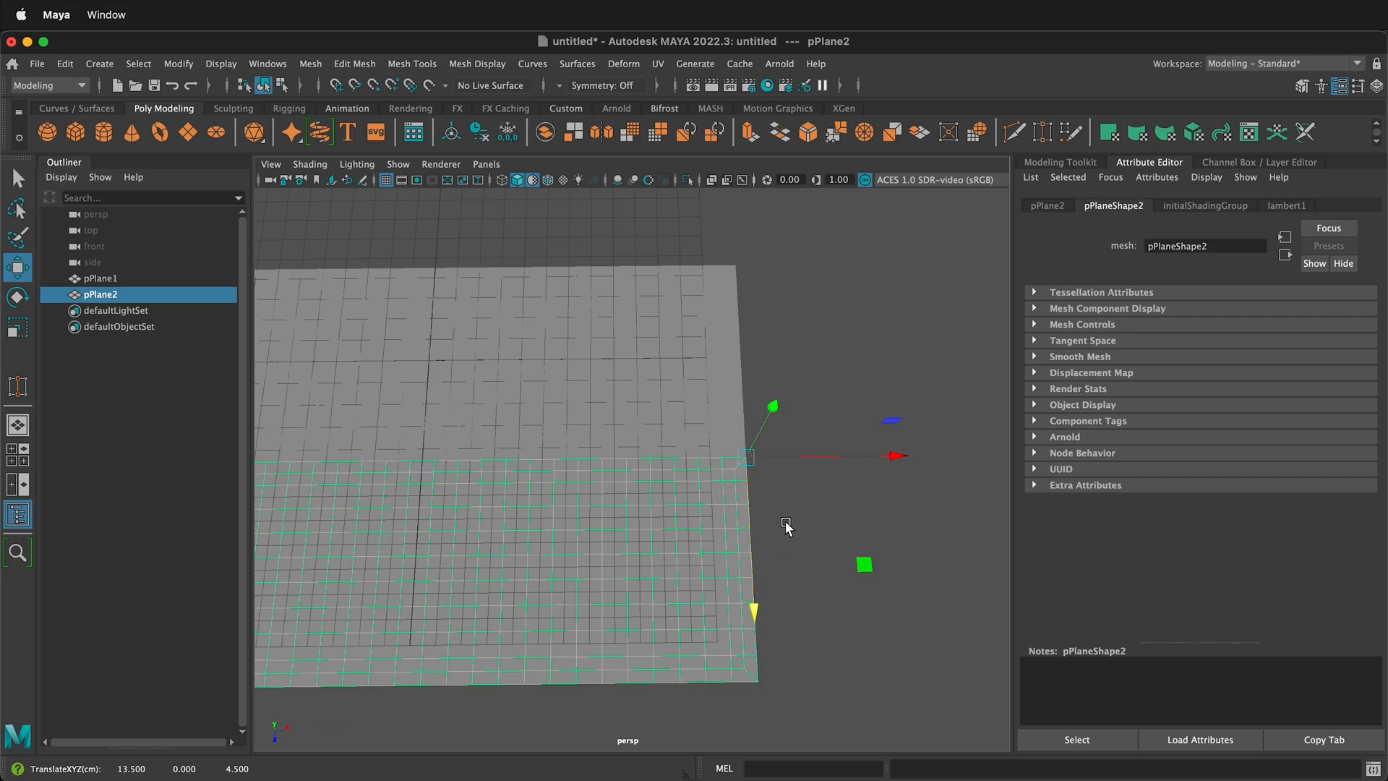
- Duplicate the second plane along Z and vertex-snap the third plane flush against its front edge
scroll(784, 525, "down", 3)
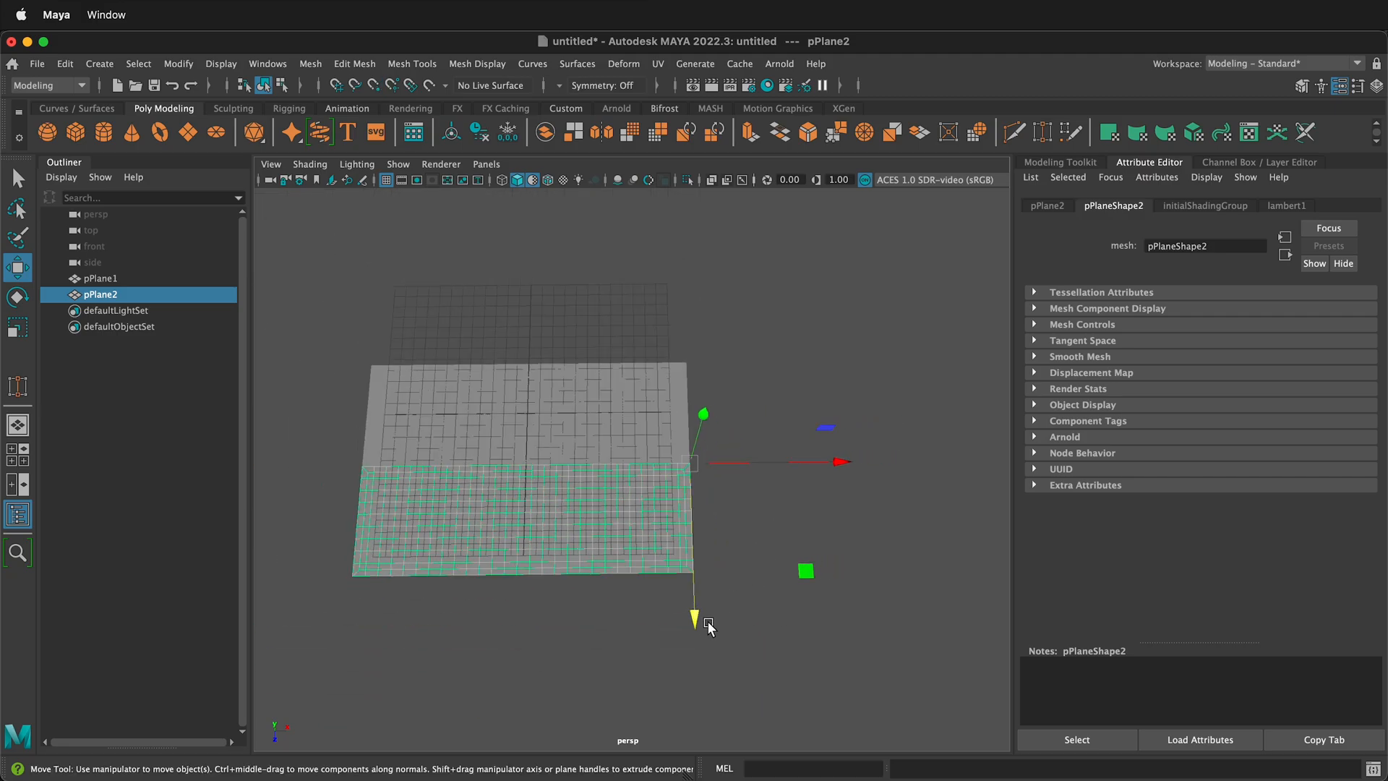
mouse_move(695, 619)
left_mouse_down("shift")
mouse_move(707, 760)
mouse_move(702, 730)
left_mouse_up("shift")
key("v")
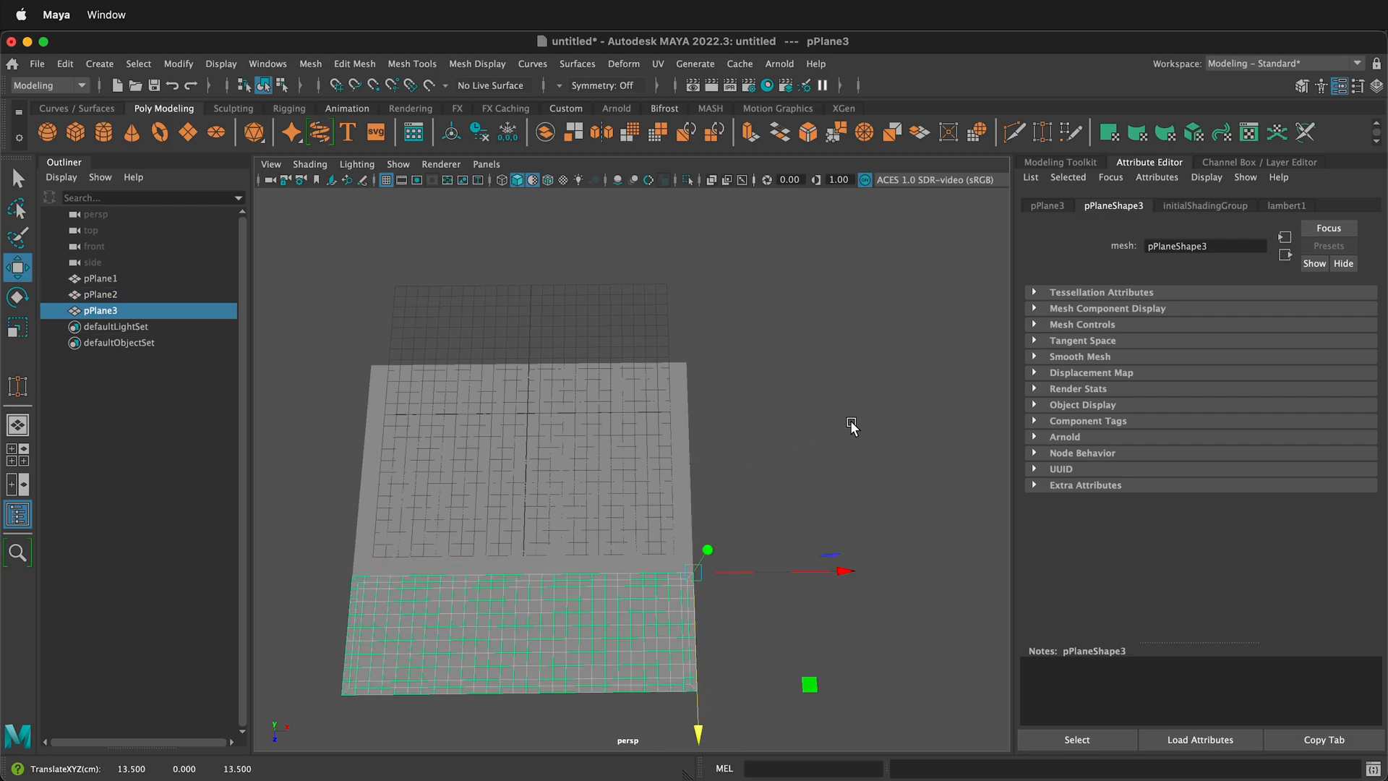
- Deselect everything, show the wireframe on the shaded planes and hide the viewport grid
left_click(828, 403)
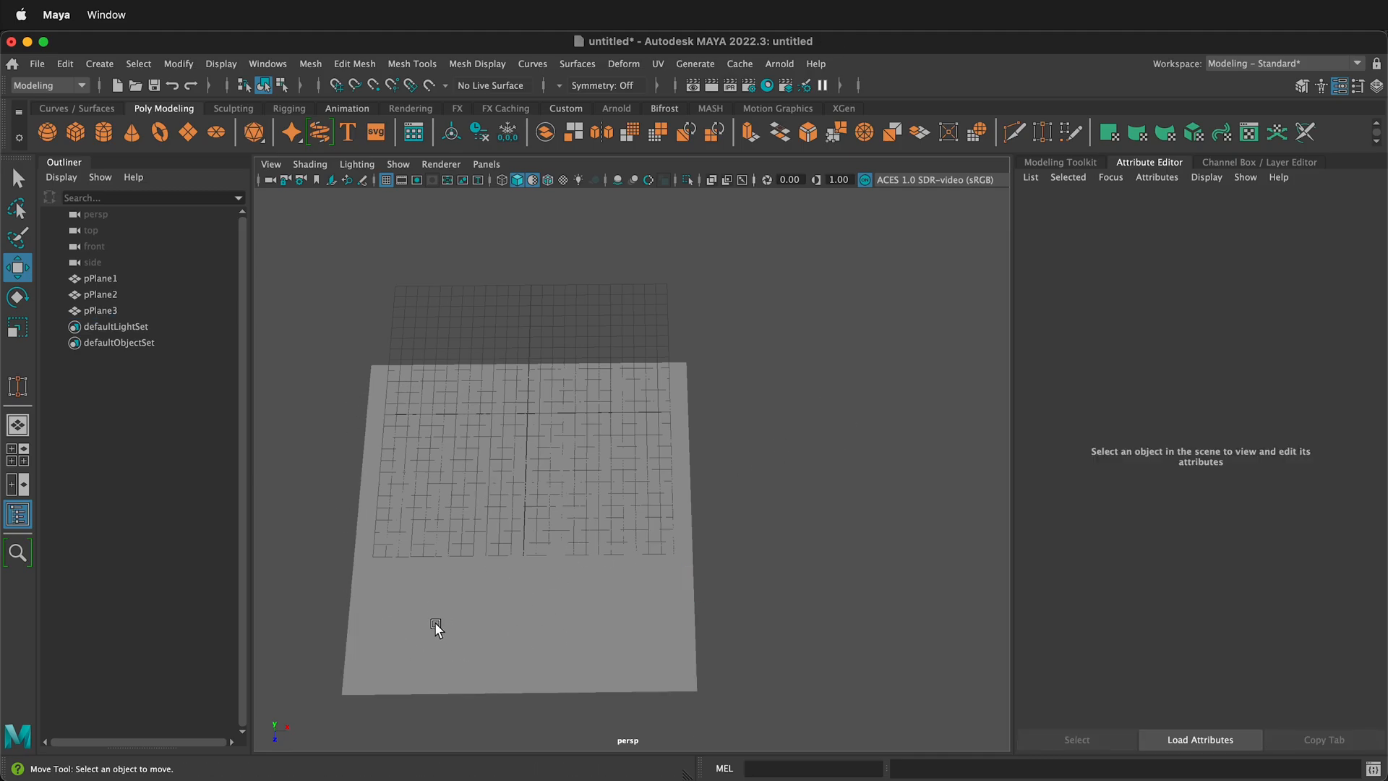
left_click(549, 181)
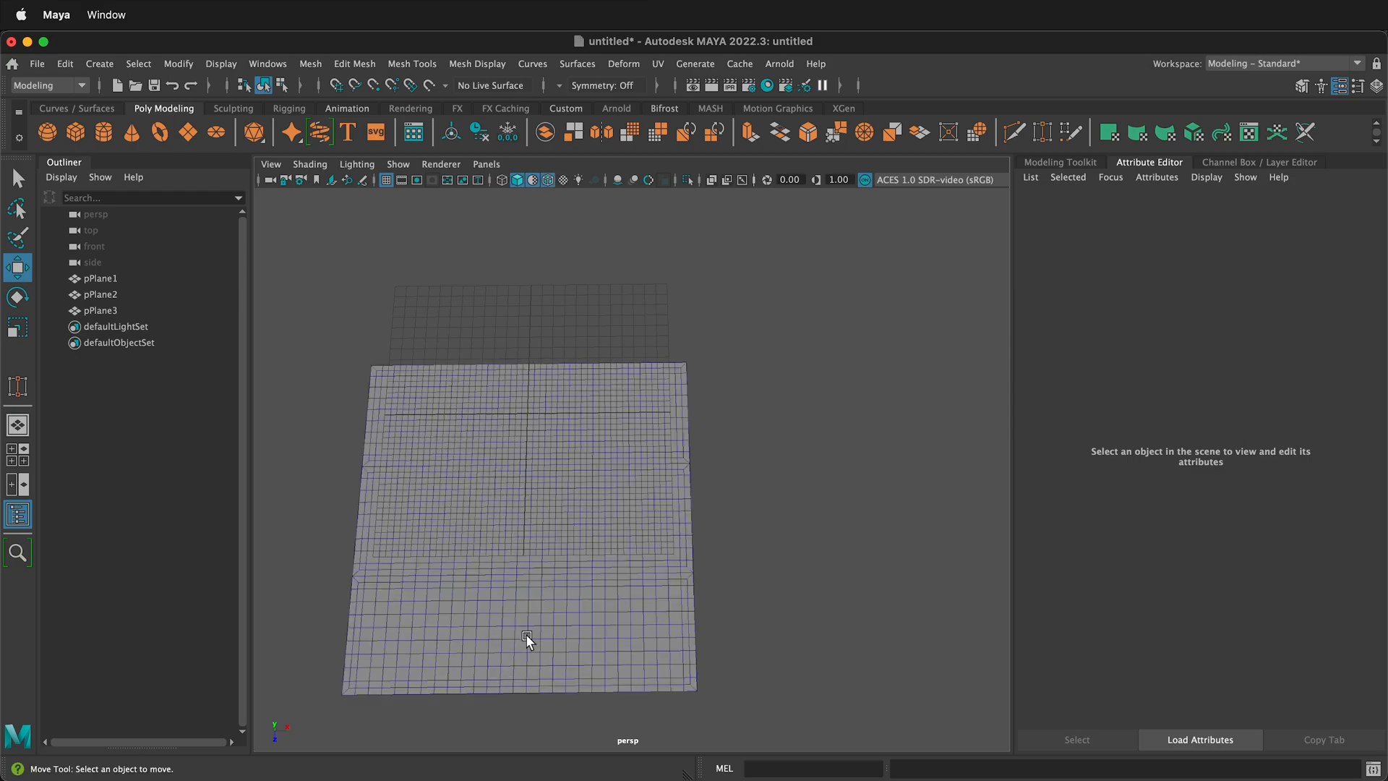
left_click(386, 180)
- Group the three joined planes and center the group's pivot
middle_click_drag(491, 410, 616, 327, "alt")
left_click_drag(409, 255, 906, 655)
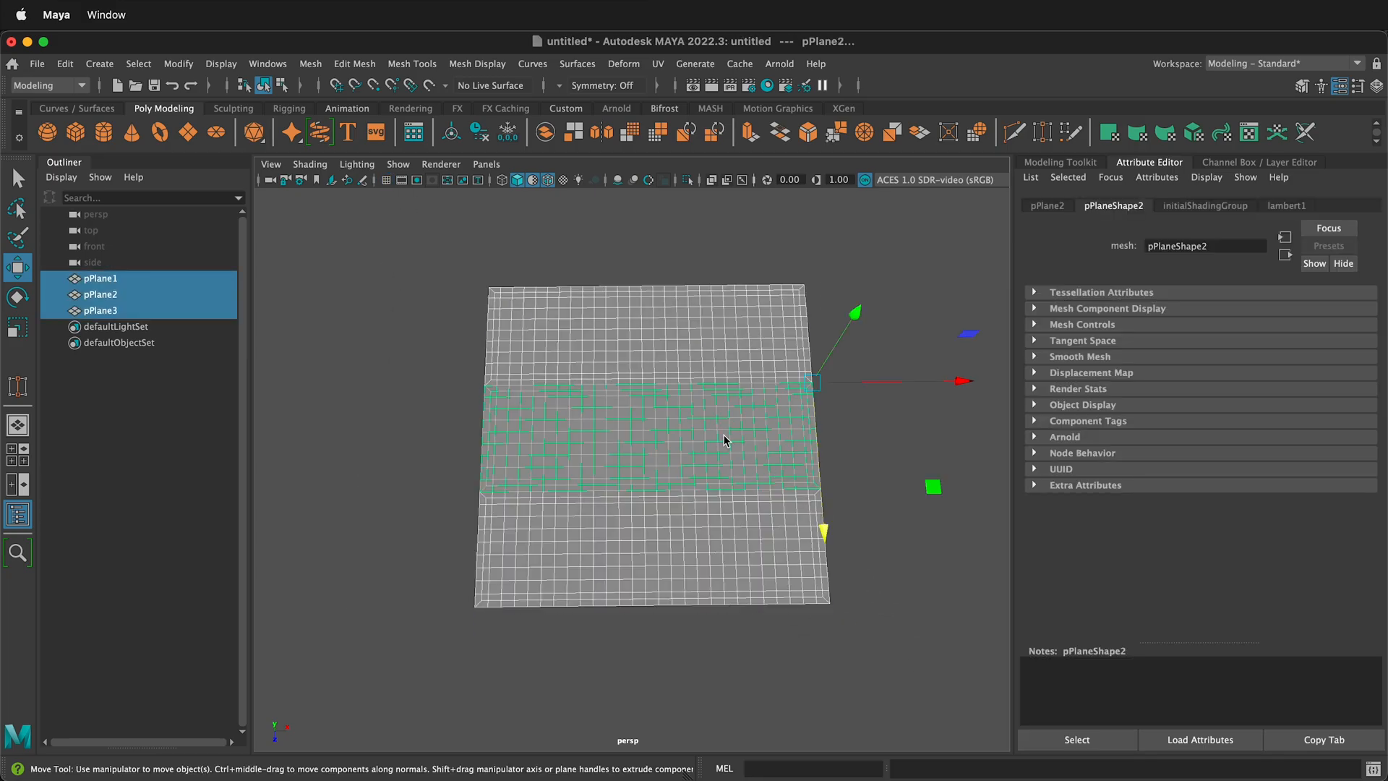
key("super+g")
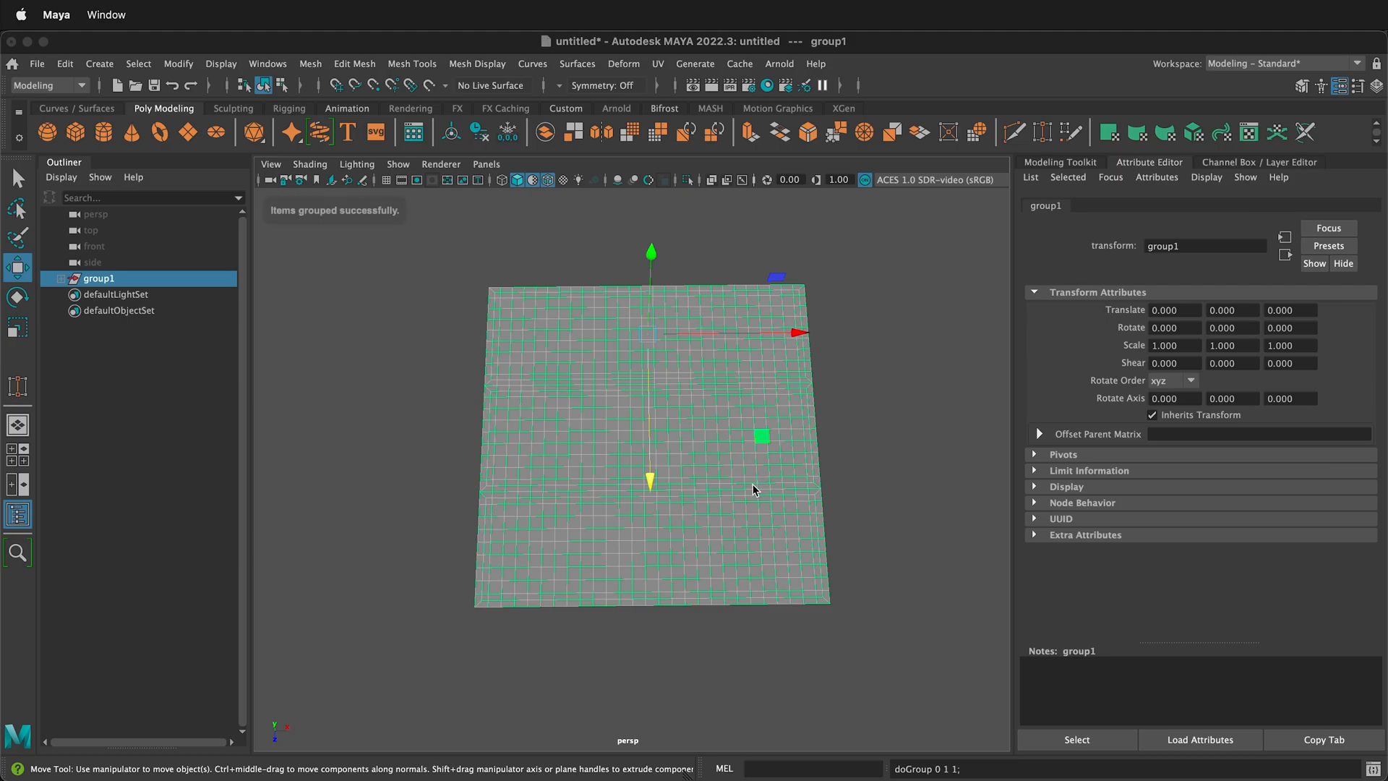
left_click(452, 132)
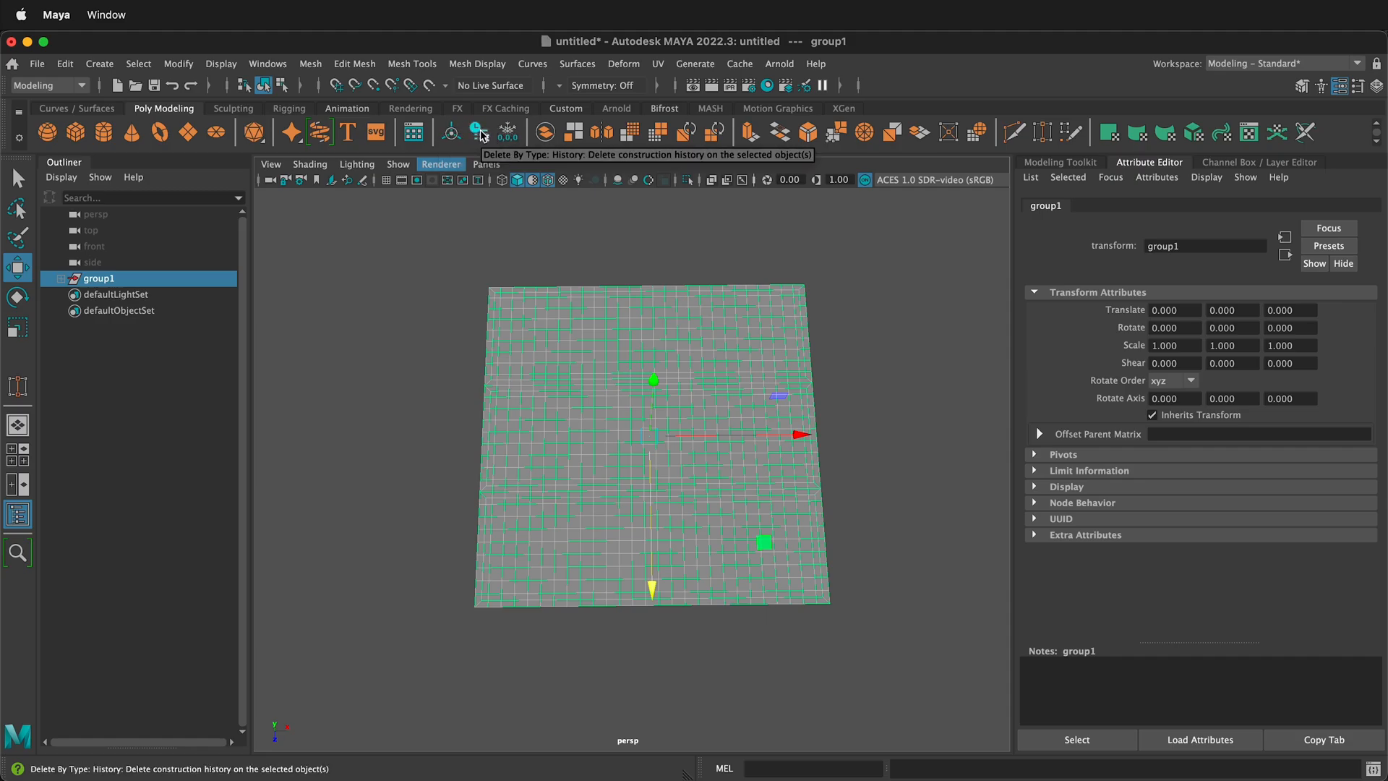
- Duplicate the plane group to both sides of the original along X, at about 29.85 and -29.76
scroll(632, 491, "down", 3)
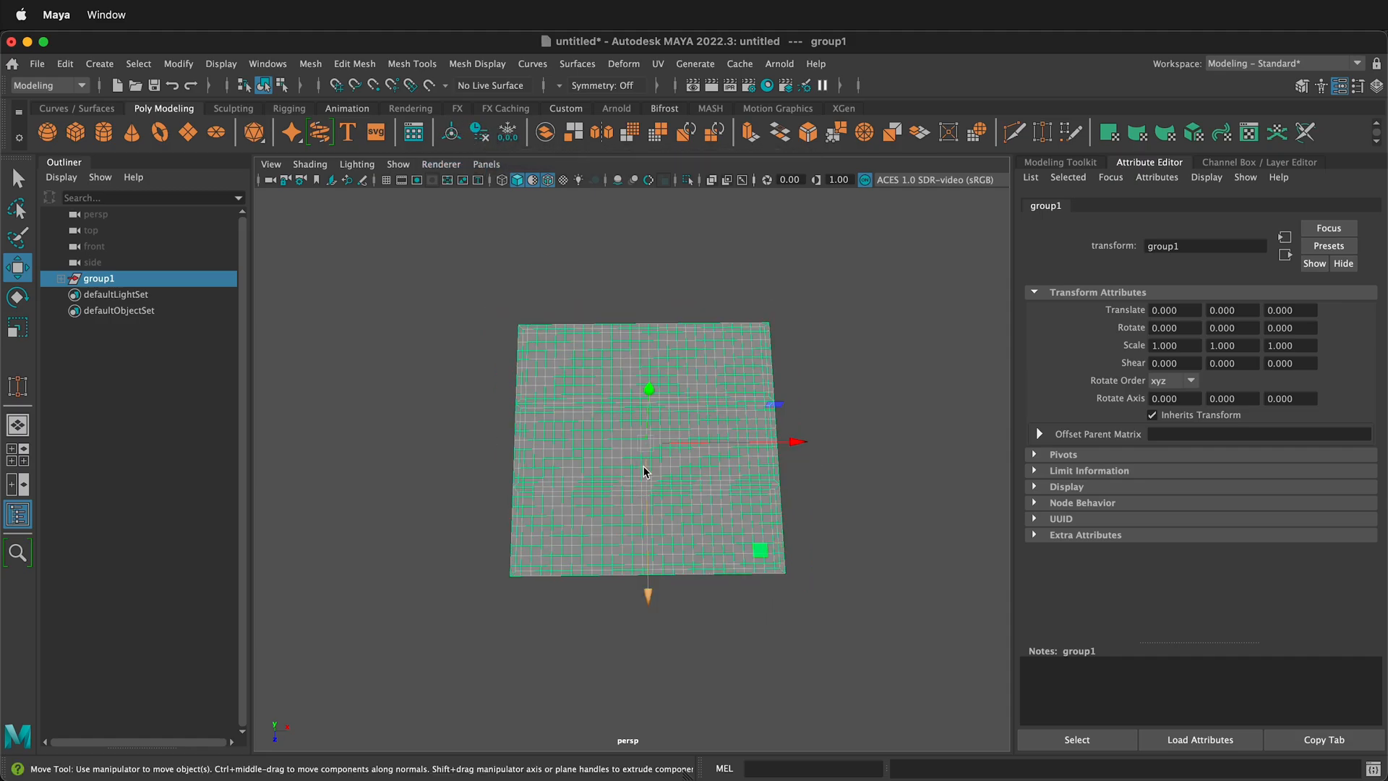
left_click_drag(791, 442, 1077, 442, "shift")
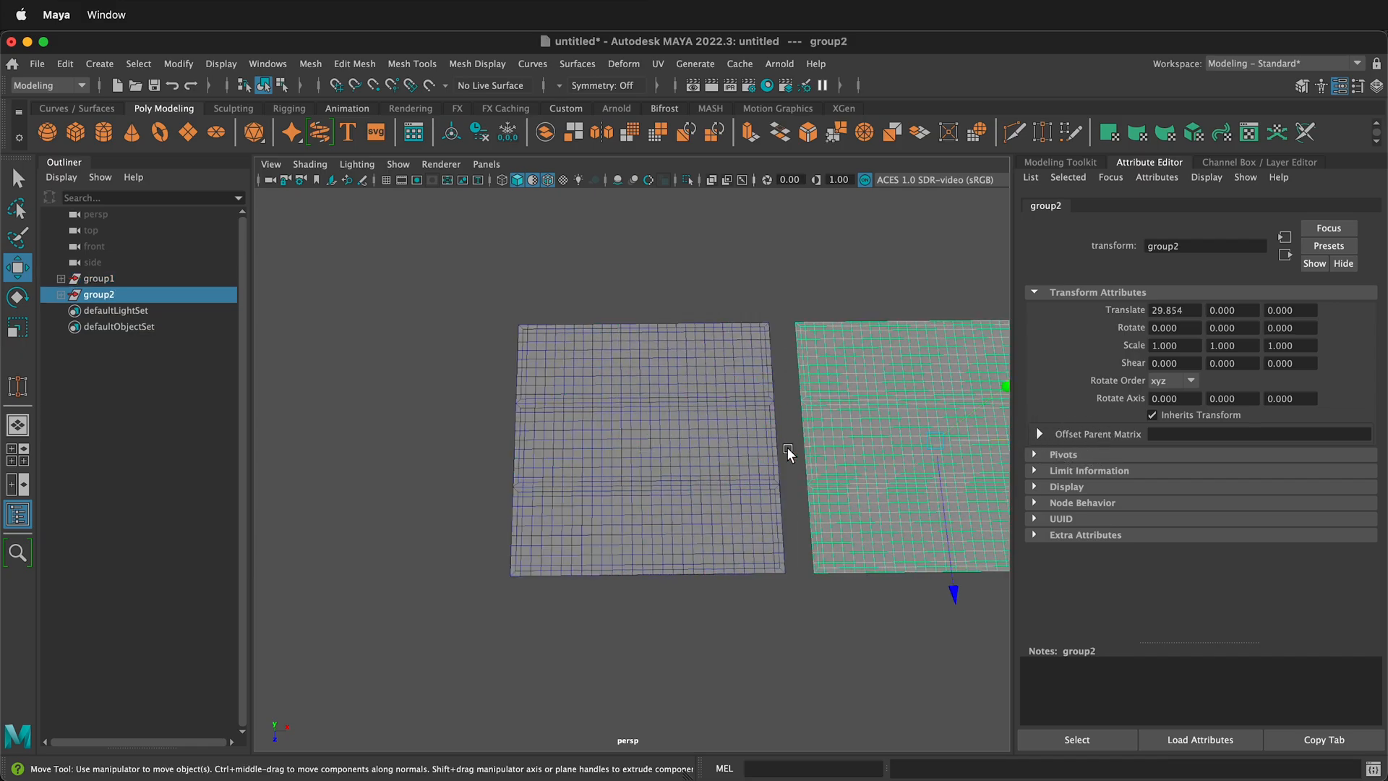
scroll(422, 465, "down", 2)
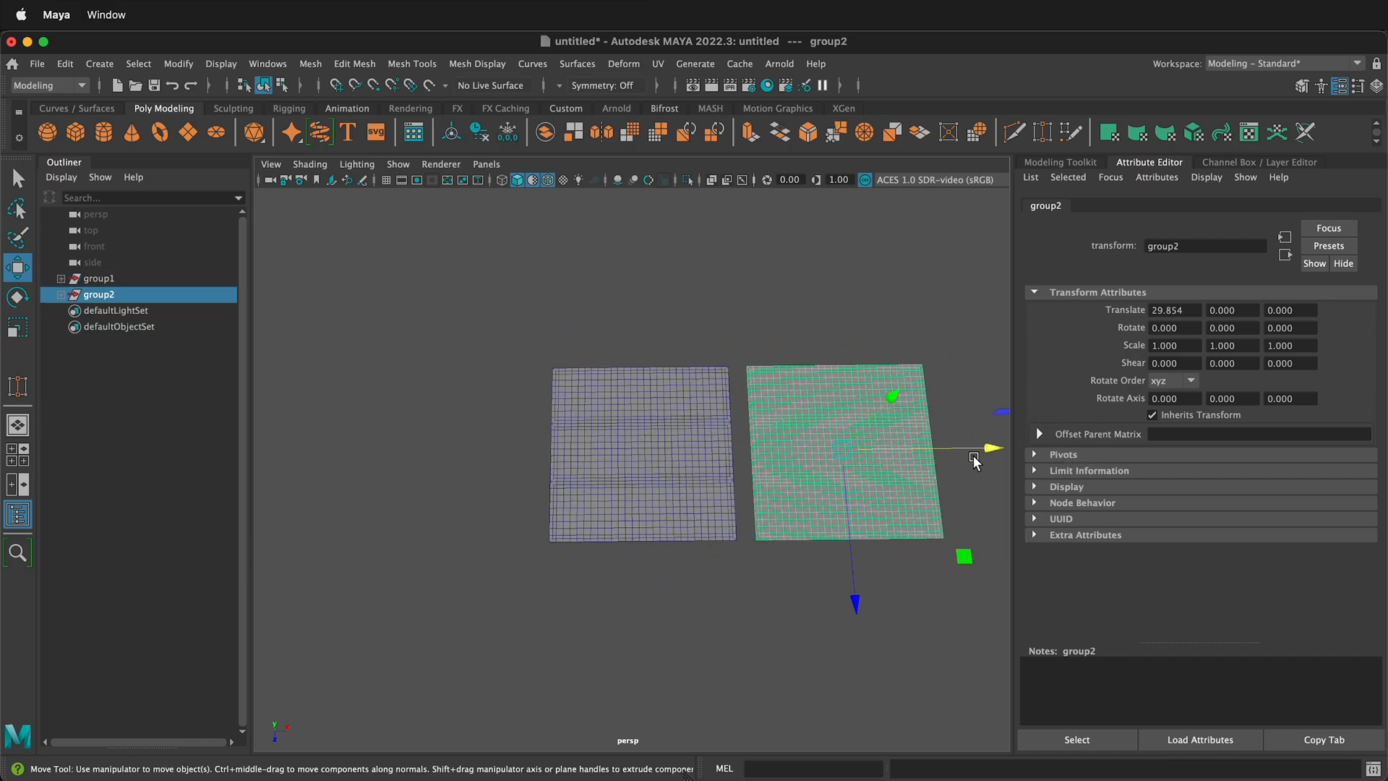
left_click_drag(992, 449, 588, 449, "shift")
left_click_drag(432, 618, 462, 402, "shift")
key("z")
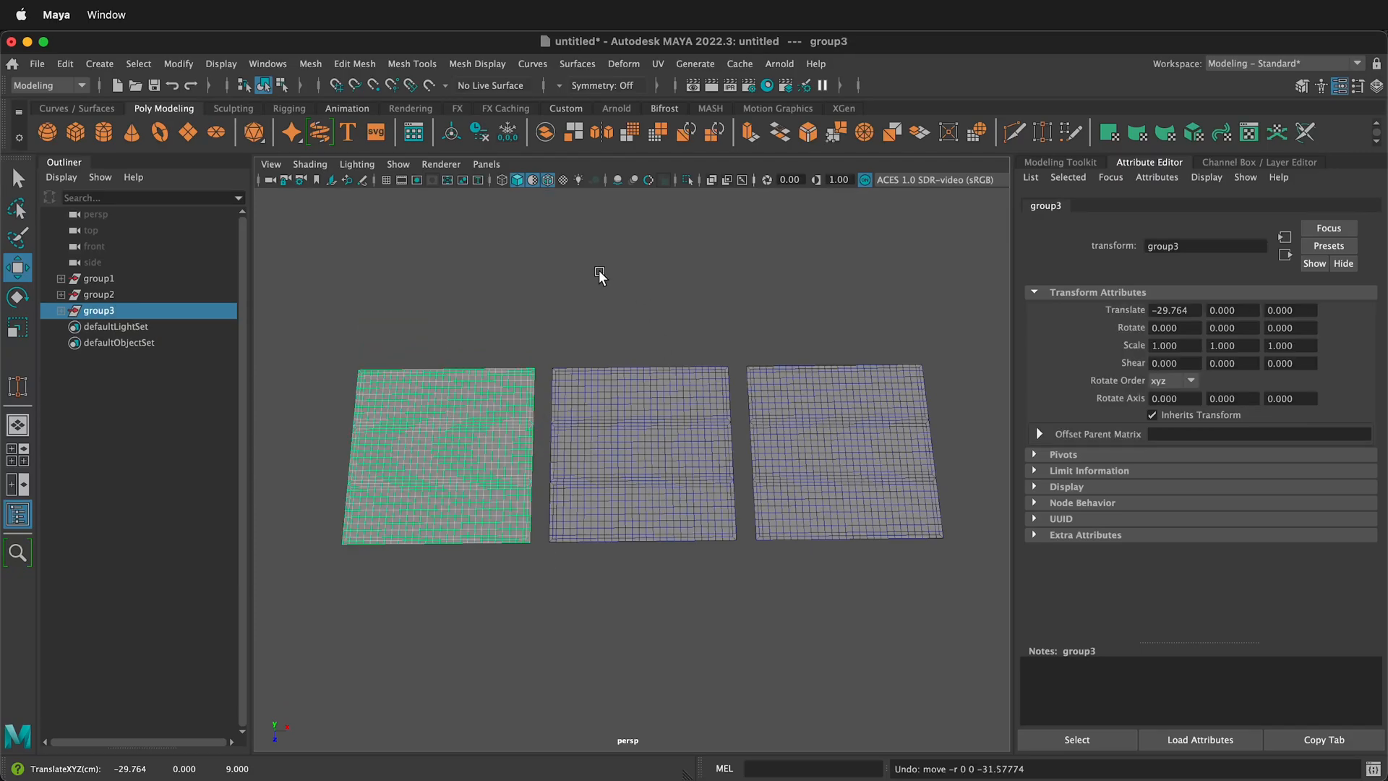
- Duplicate the middle plane group along Z to both sides, at about -31.75 behind it and 30.08 in front
left_click(101, 278)
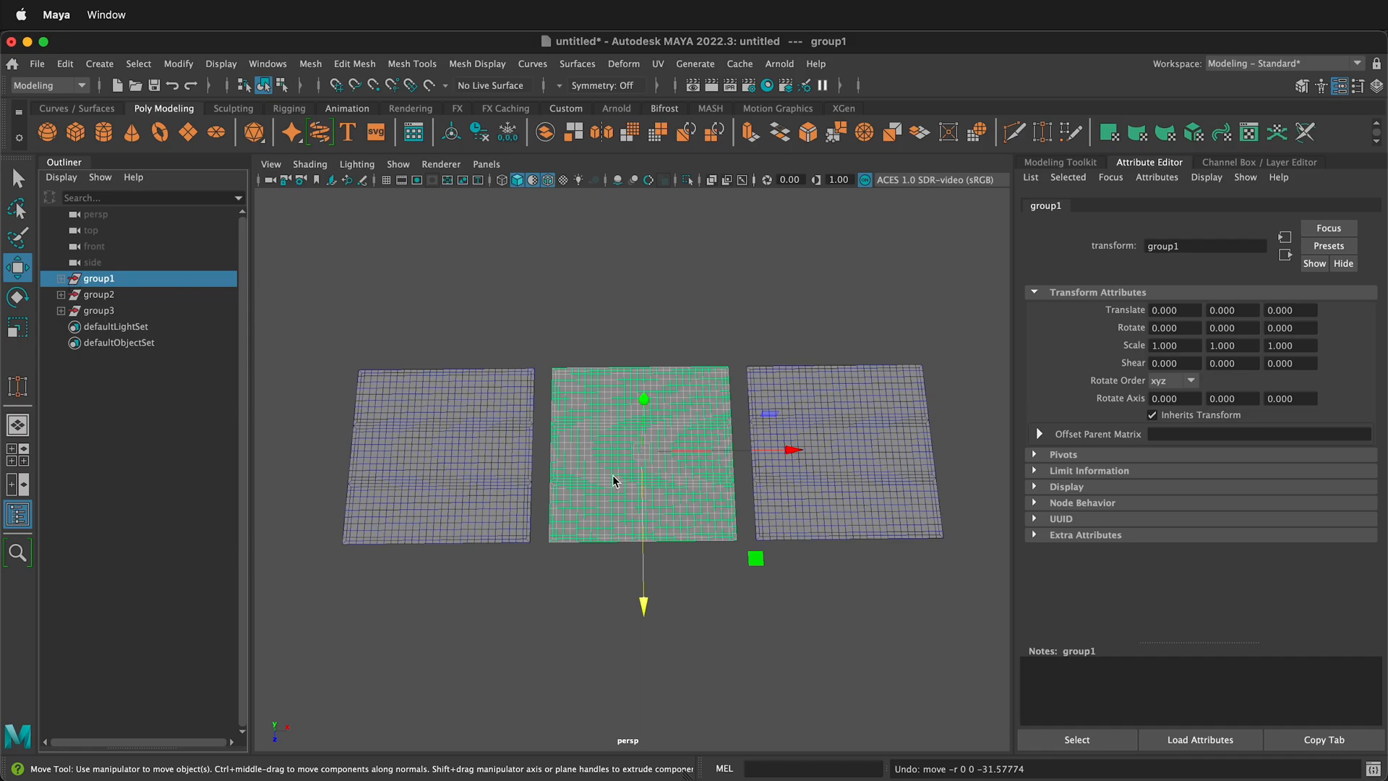
left_click(578, 602)
left_click(600, 533)
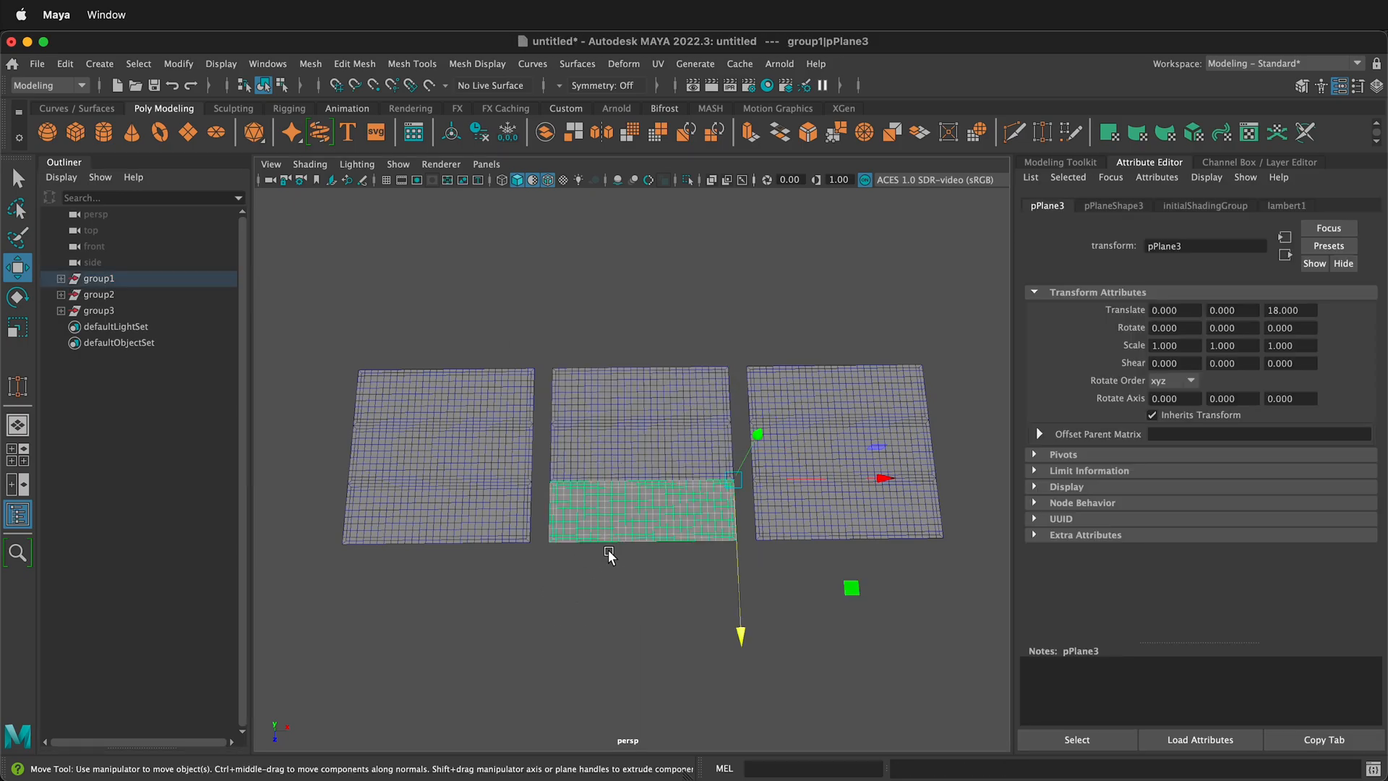
left_click(120, 280)
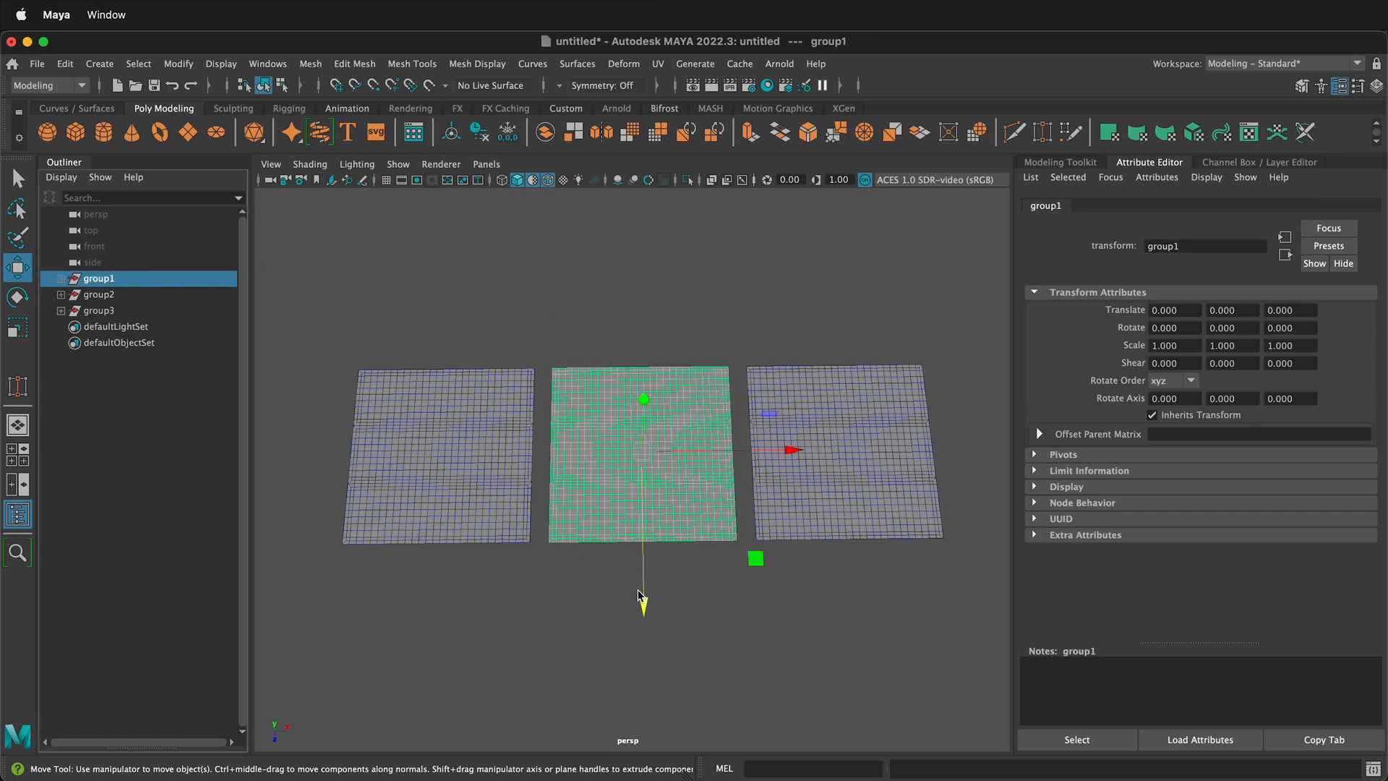
mouse_move(644, 604)
left_mouse_down("shift")
mouse_move(648, 384)
mouse_move(642, 399)
left_mouse_up("shift")
left_click(98, 279)
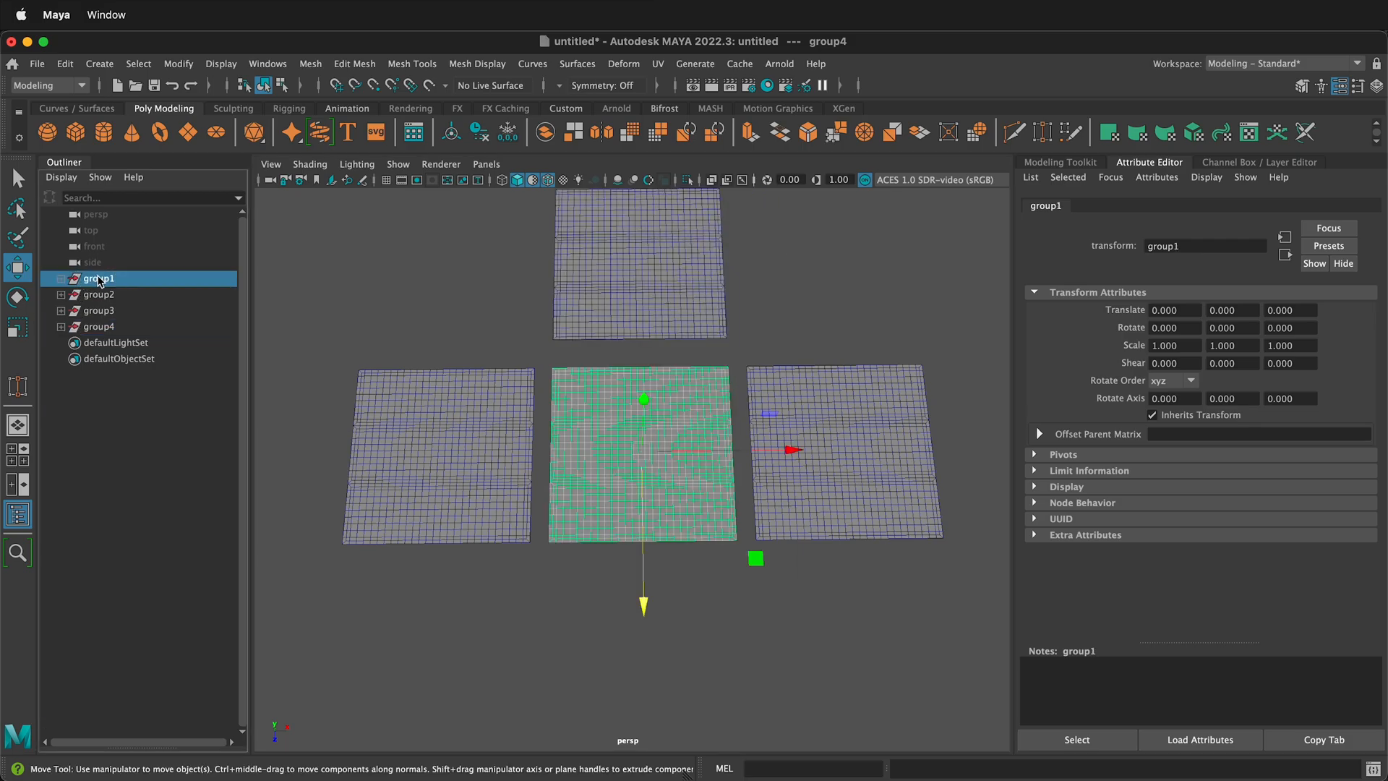
left_click_drag(645, 613, 643, 727, "shift")
- Stand the front plane group upright by setting its X rotation to 90
left_click_drag(448, 631, 458, 576, "alt")
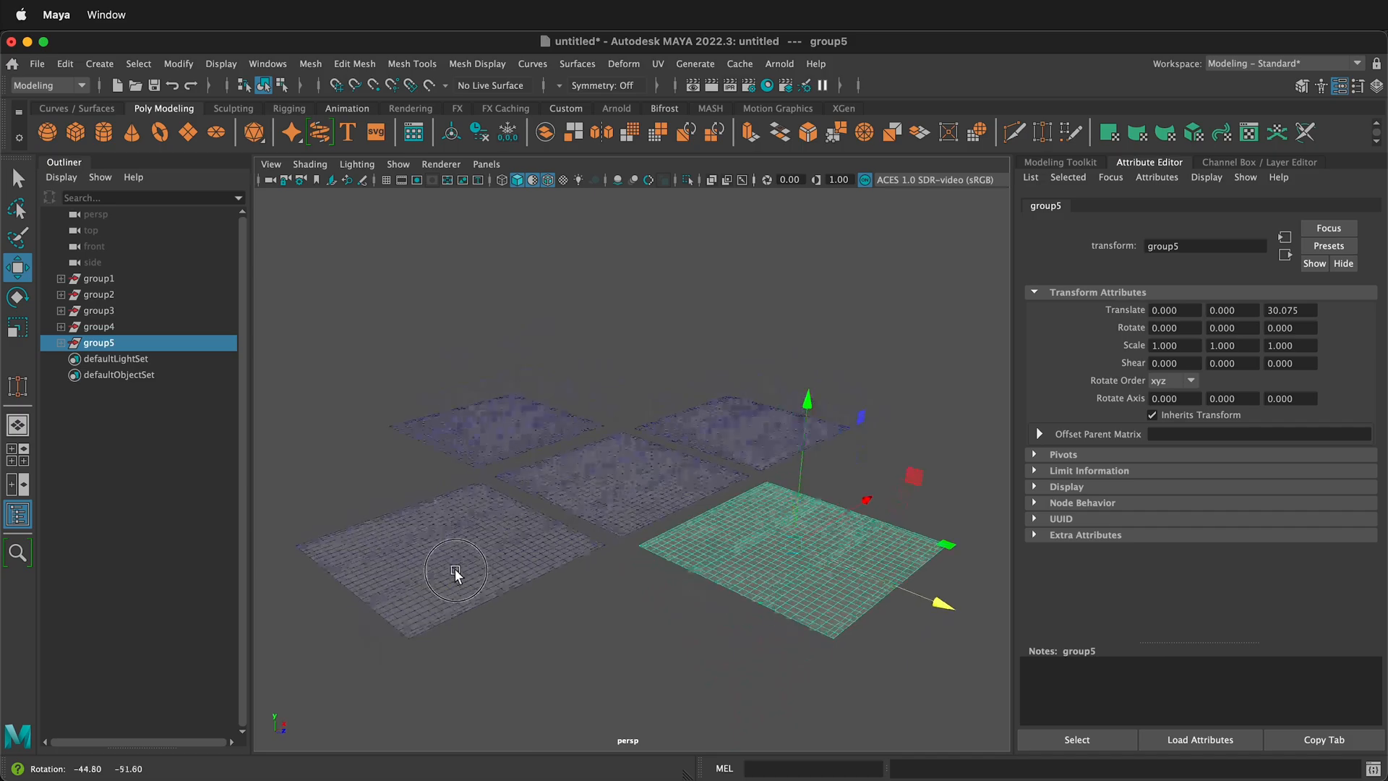
key("e")
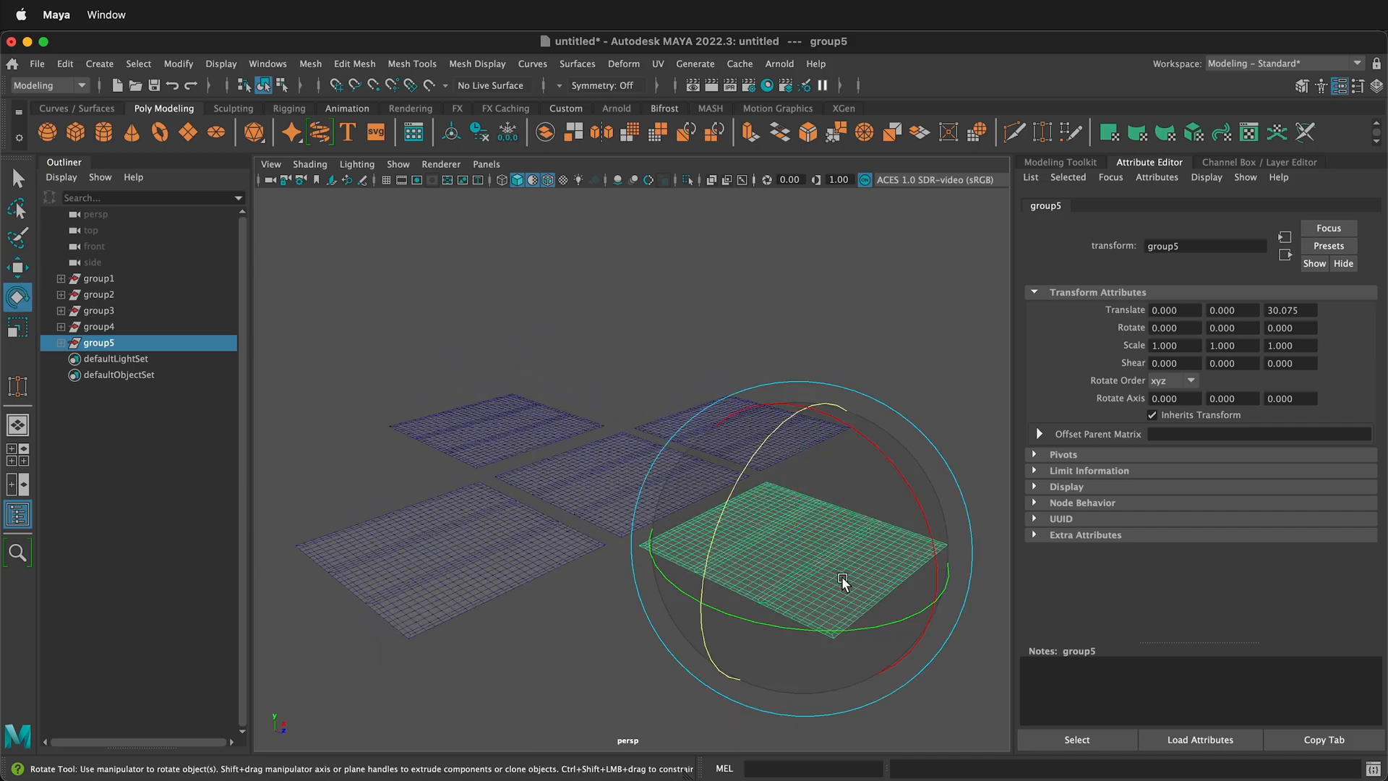
left_click_drag(844, 435, 932, 520)
double_click(1184, 330)
type("90")
key("Return")
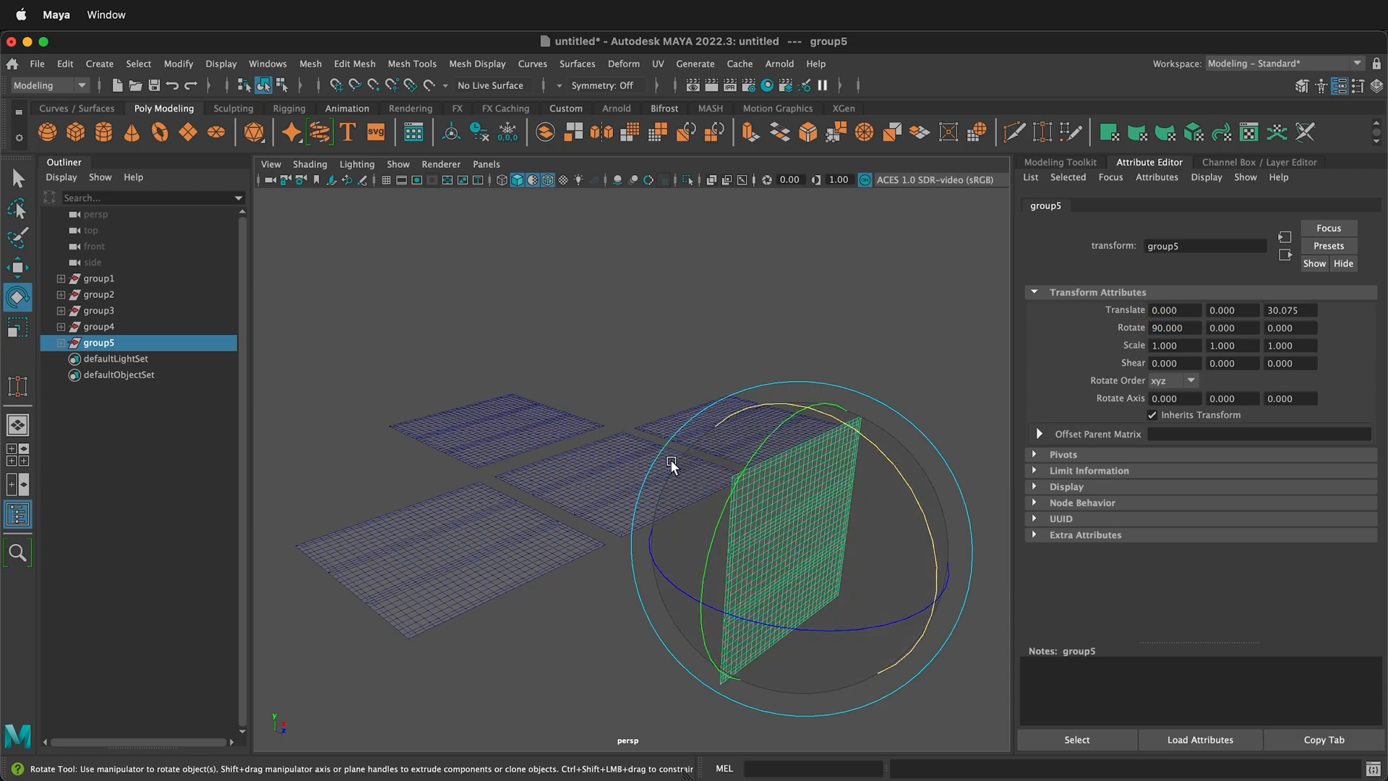
- Stand the rear plane group upright by setting its X rotation to -90
left_click(464, 434)
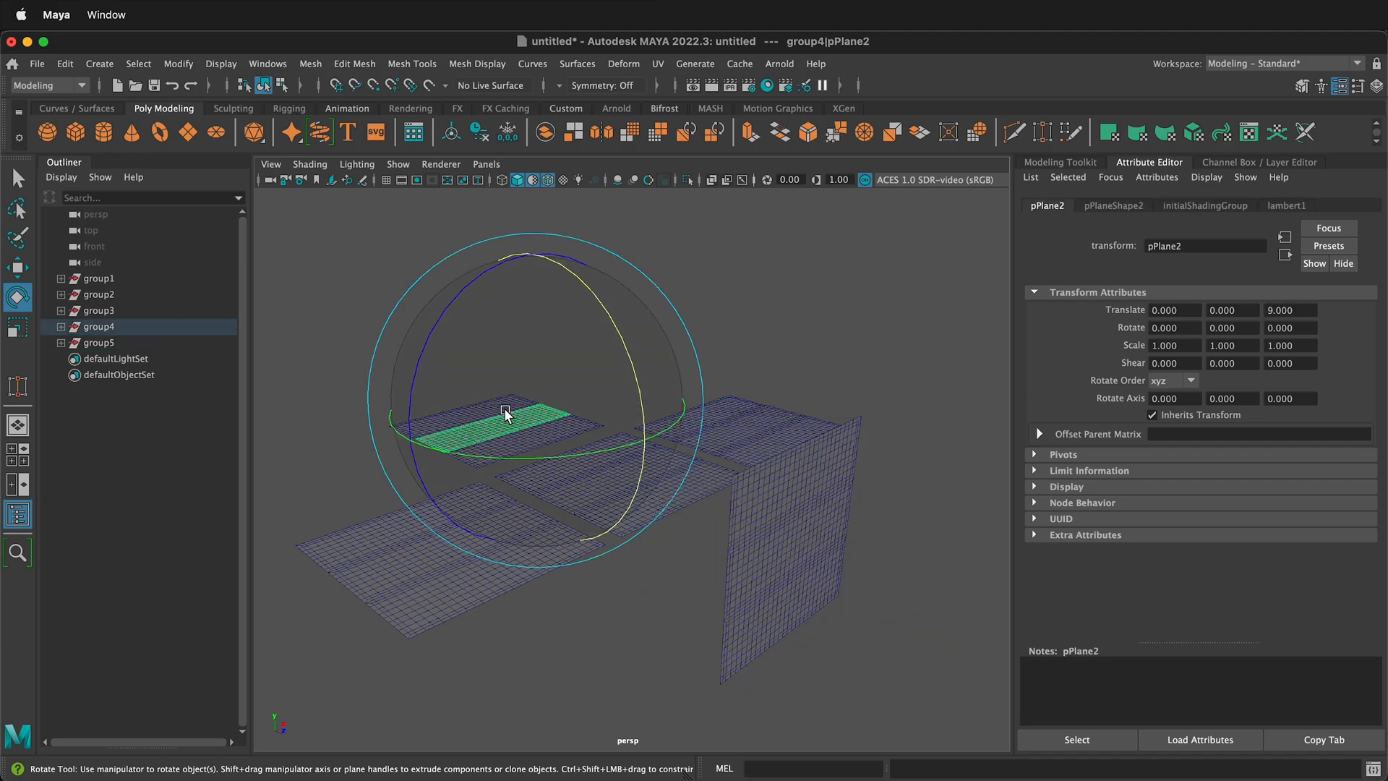
left_click(87, 329)
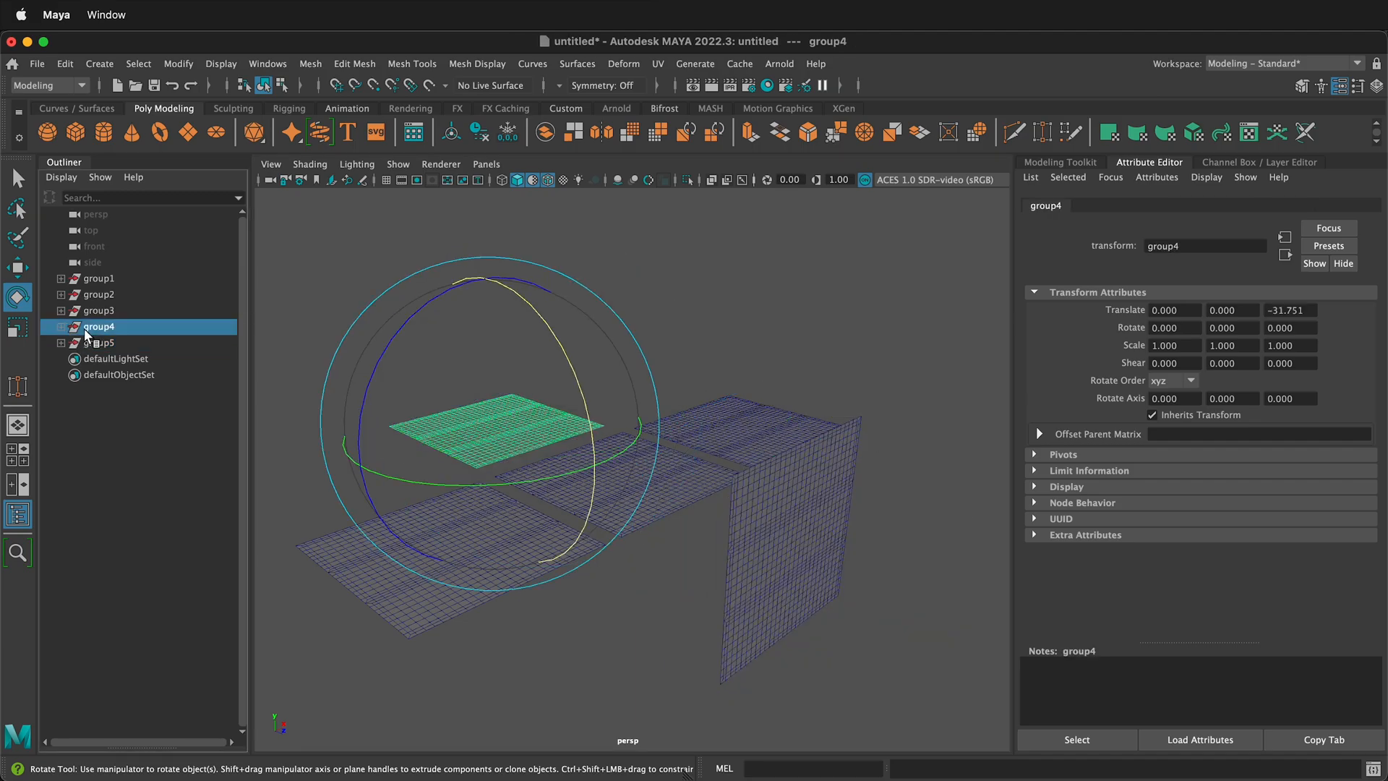
left_click_drag(593, 409, 527, 318)
double_click(1179, 330)
type("-90")
key("Return")
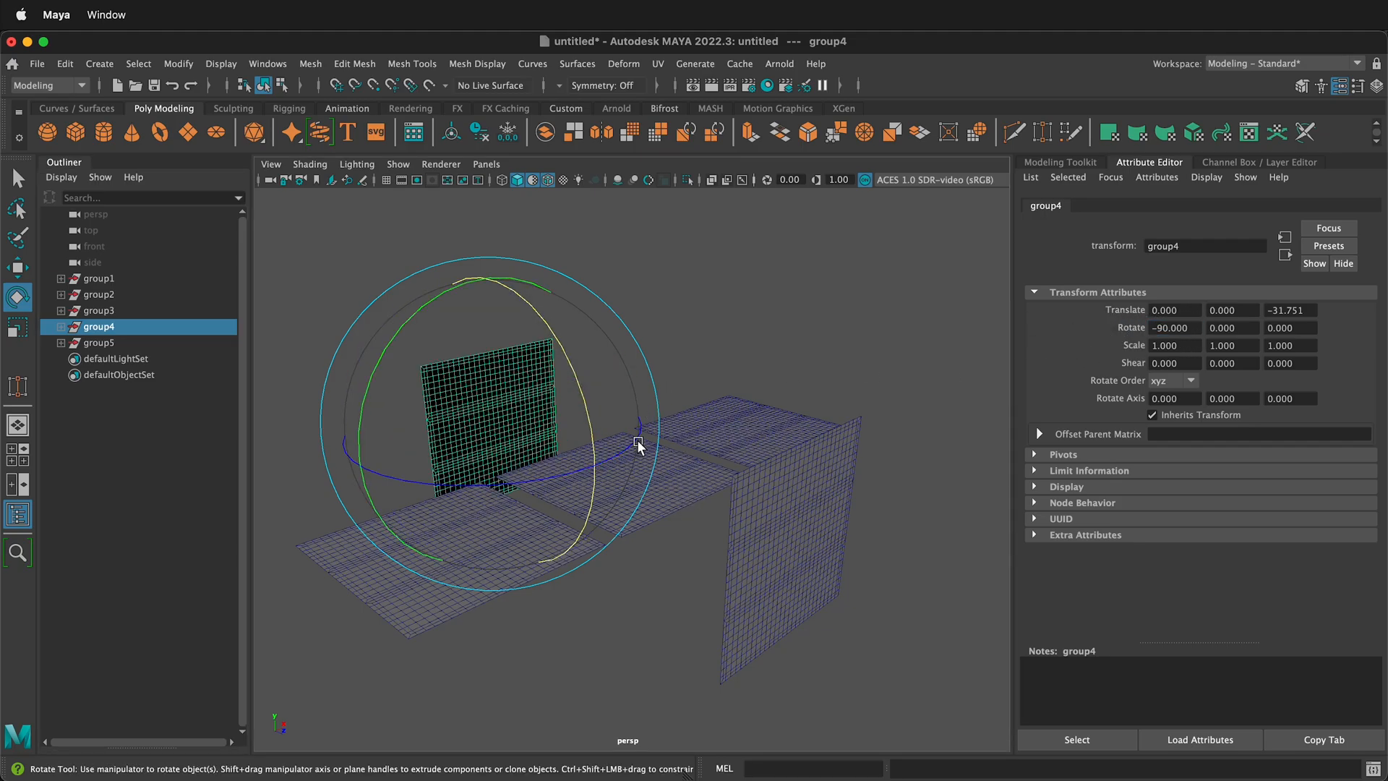
- Vertex-snap the upright rear group along Z onto the middle group's back edge, at -13.5
key("w")
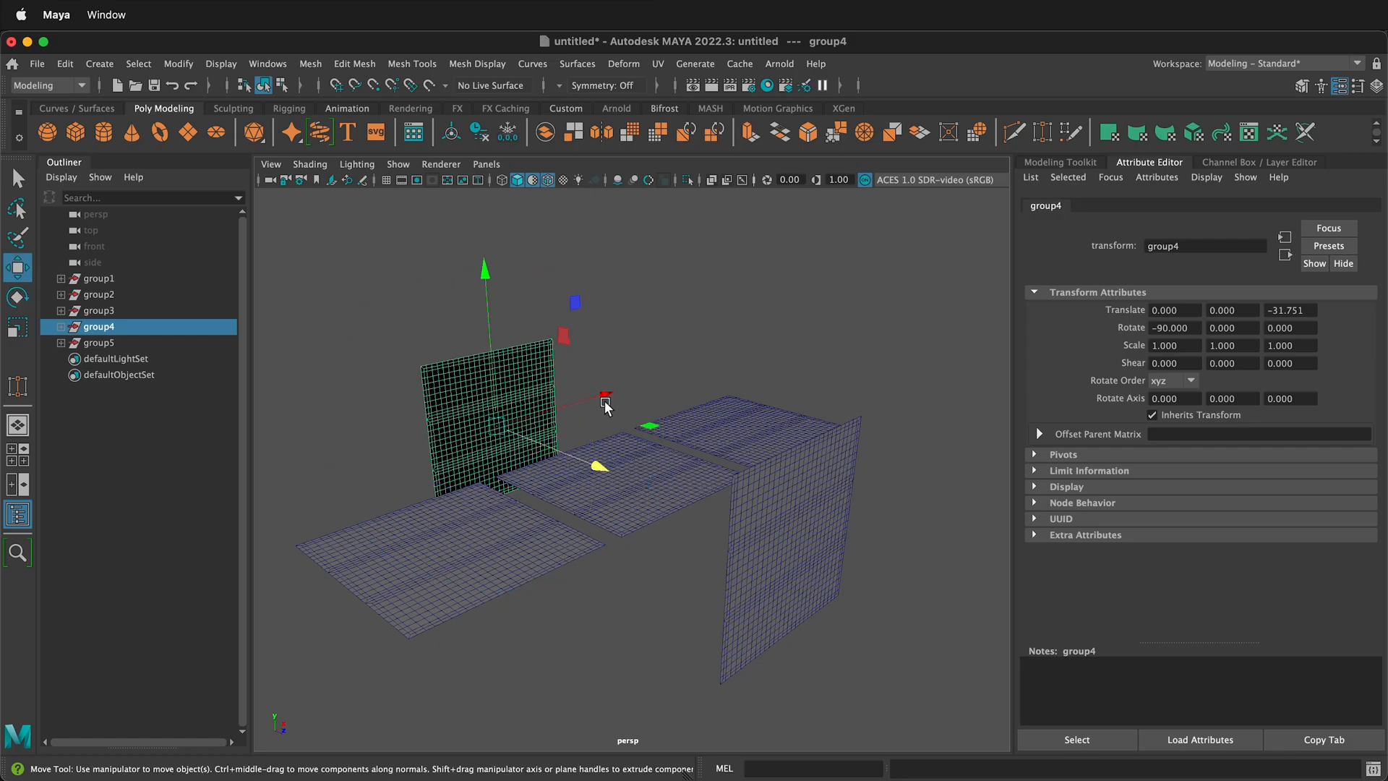
key("v")
left_click_drag(597, 466, 538, 451)
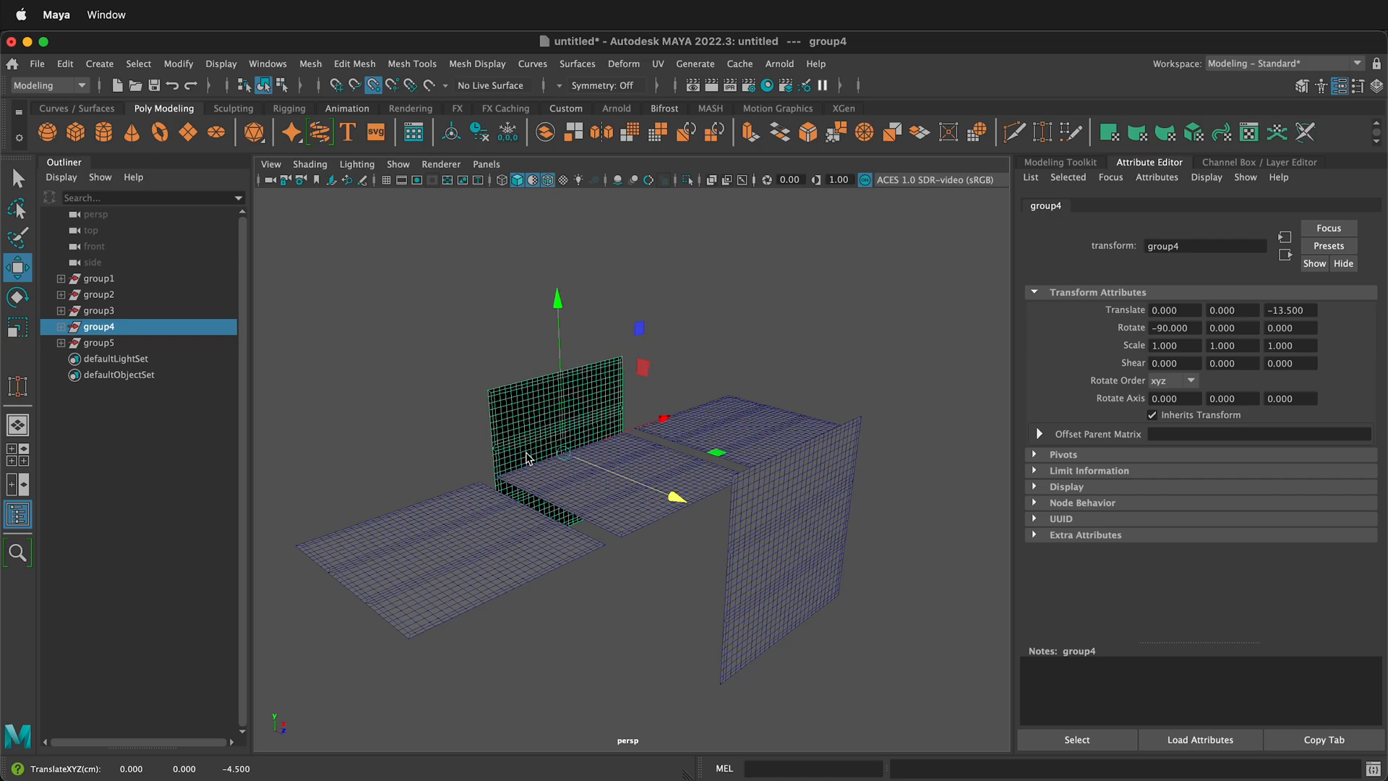
- Vertex-snap the upright front group along Z onto the middle group's front edge, at 13.5
left_click(790, 544)
left_click(99, 343)
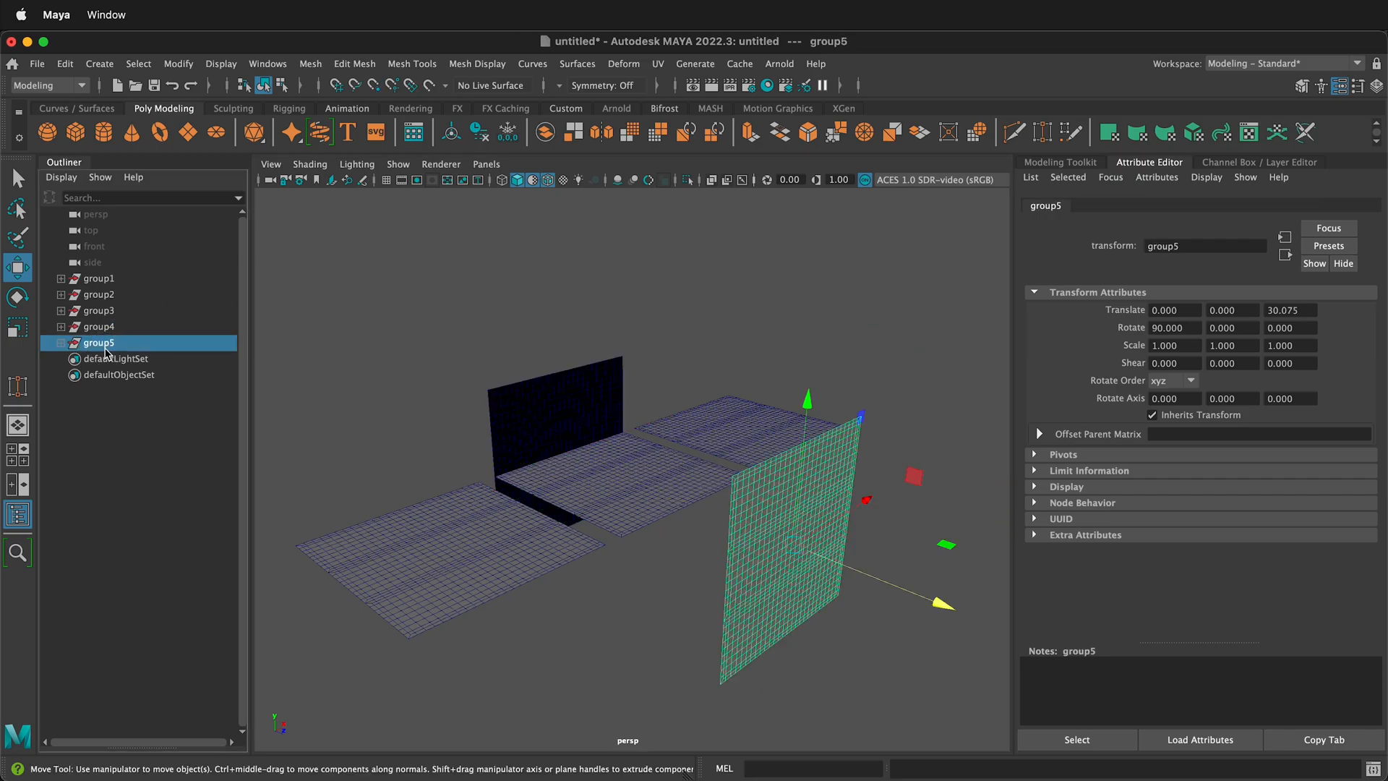
key("v")
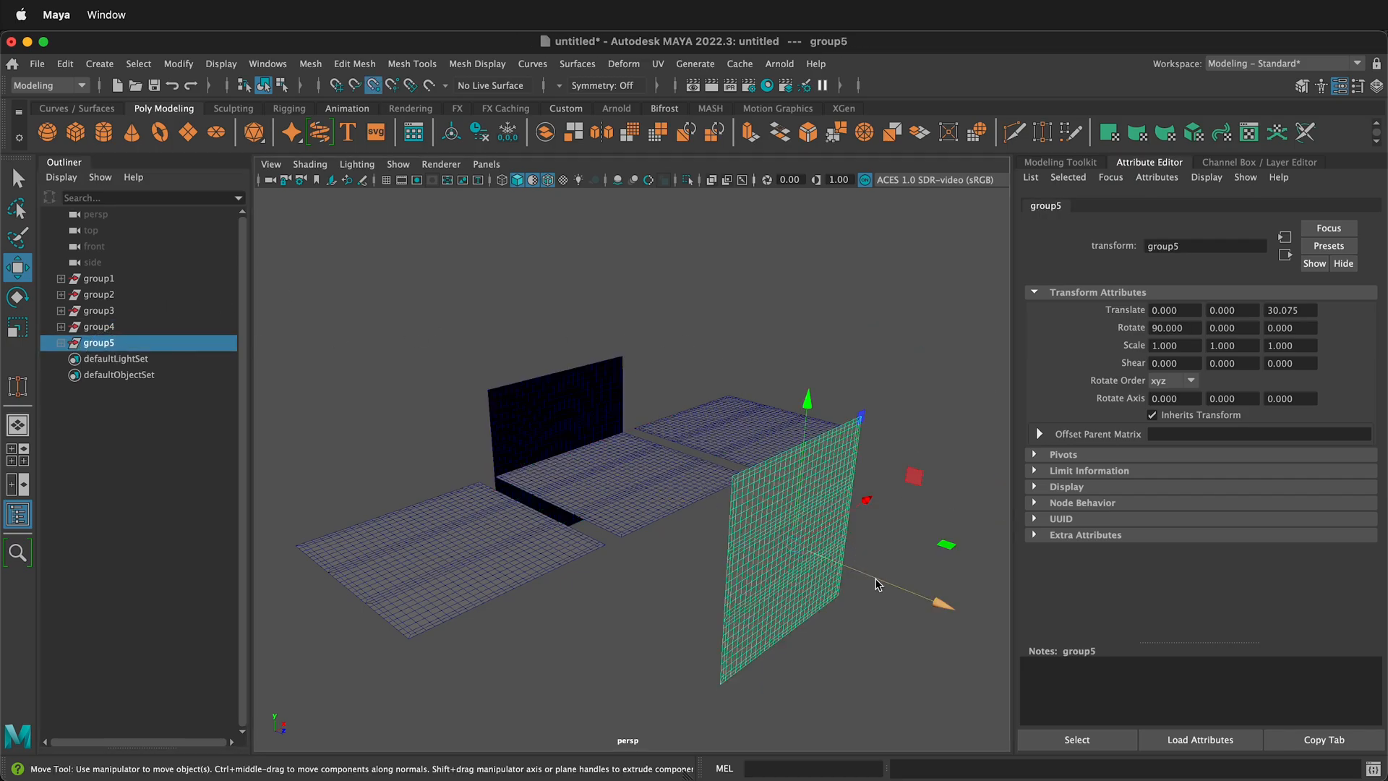
left_click_drag(943, 604, 908, 604)
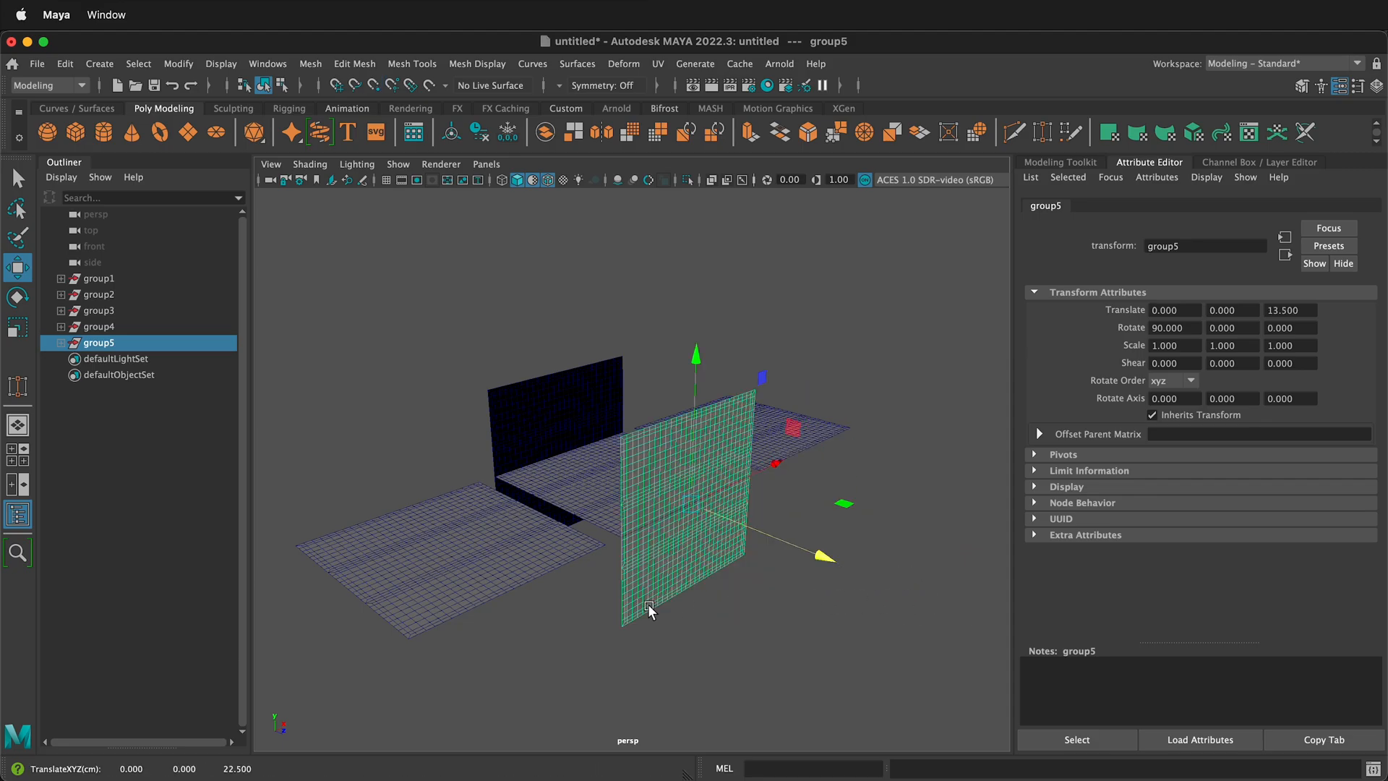
- Raise the middle plane group along Y to 13.5 so it meets the upper edges of the two upright groups
left_click(580, 499)
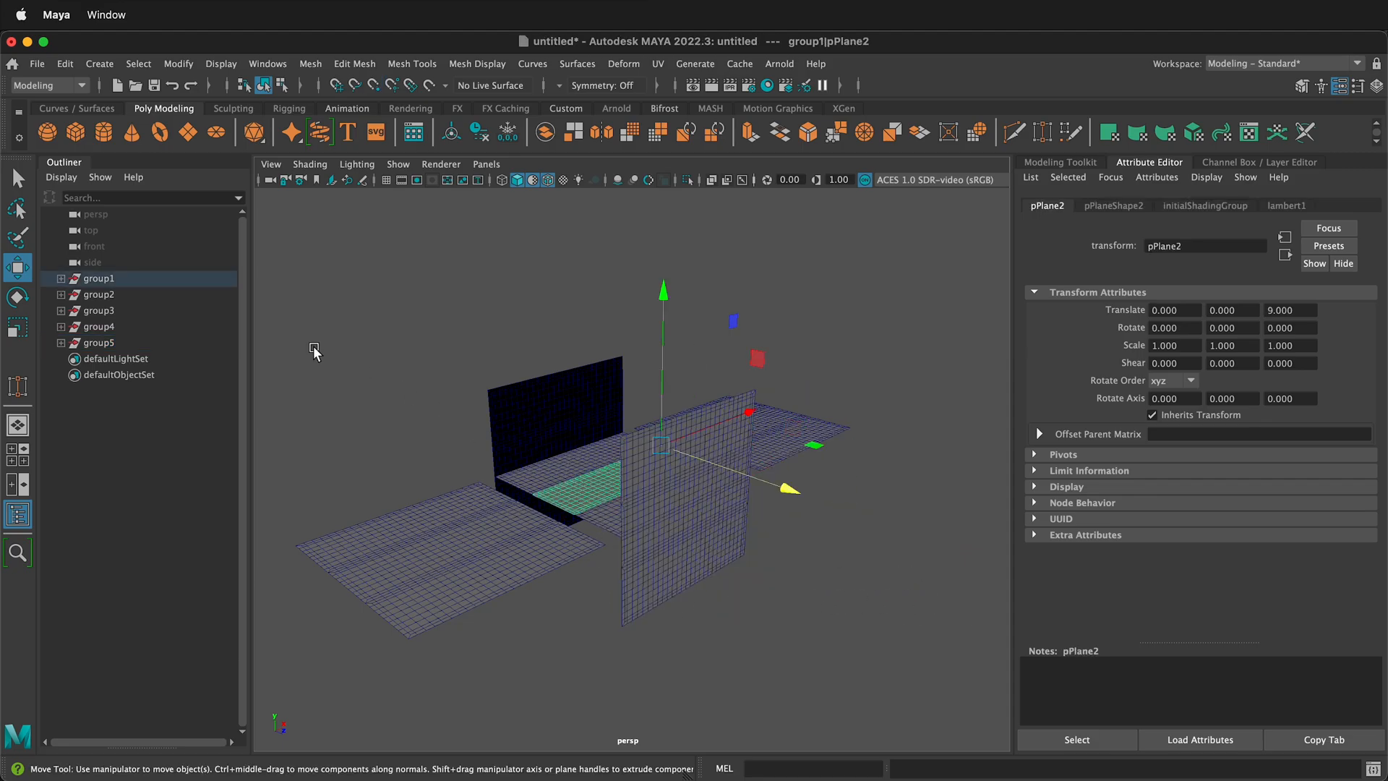
middle_click(78, 281)
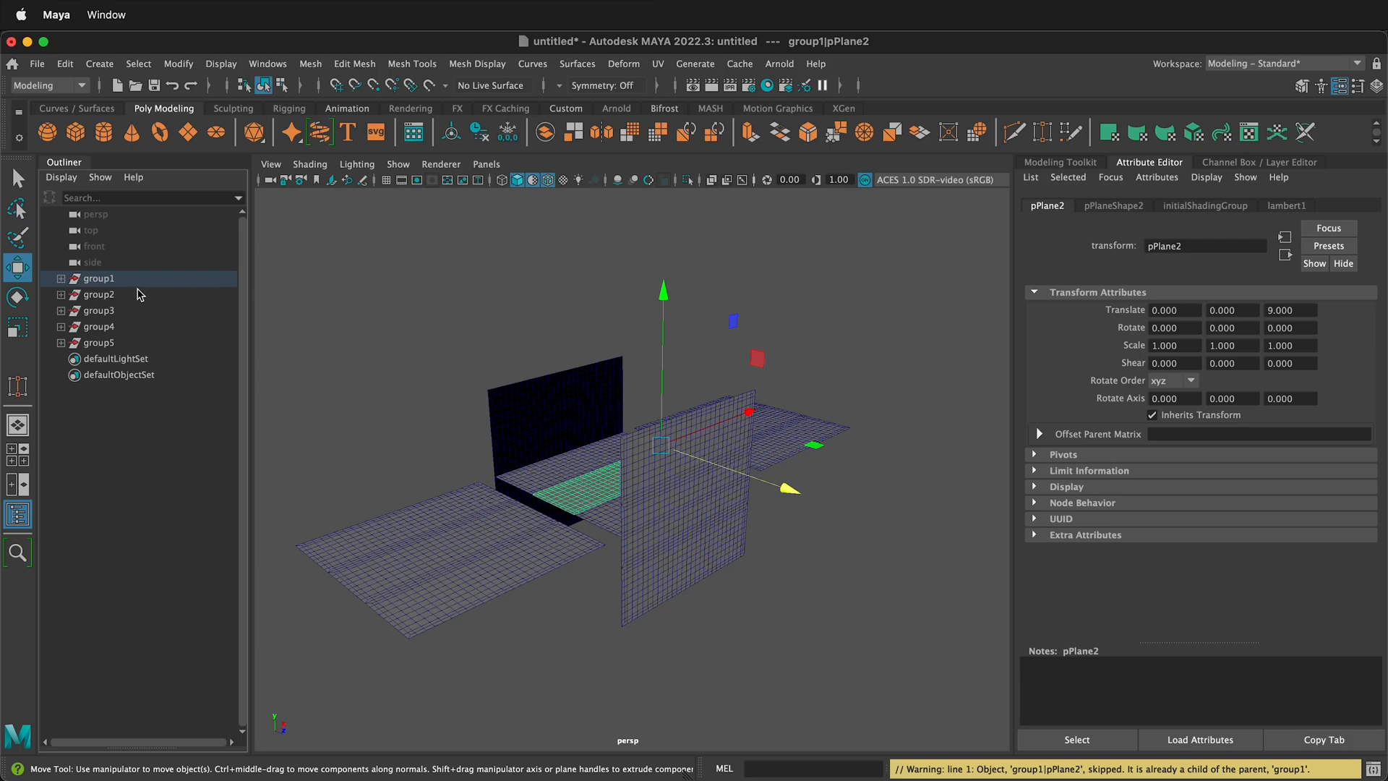
left_click(102, 279)
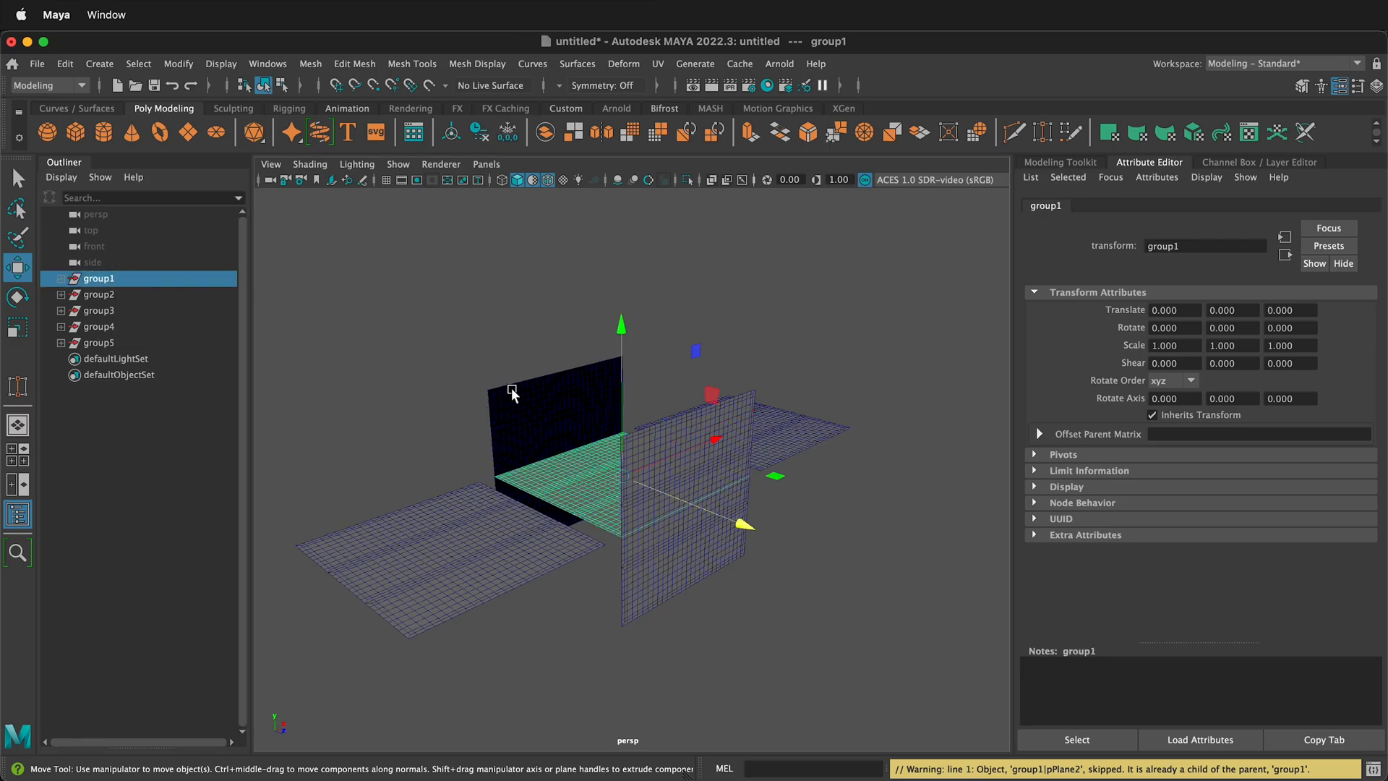
left_click_drag(622, 391, 615, 295)
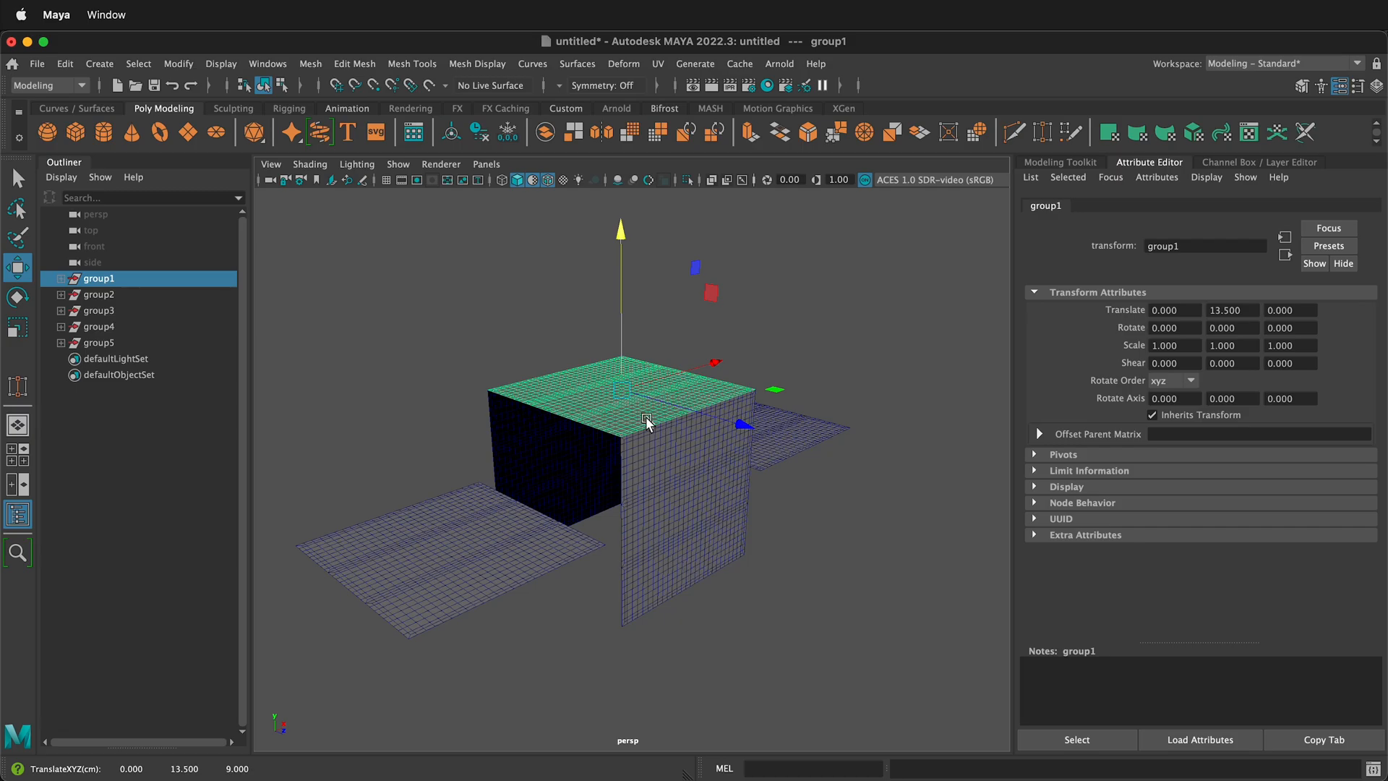
- Turn the raised top plane group by setting its Y rotation to -90
left_click_drag(623, 554, 520, 564, "alt")
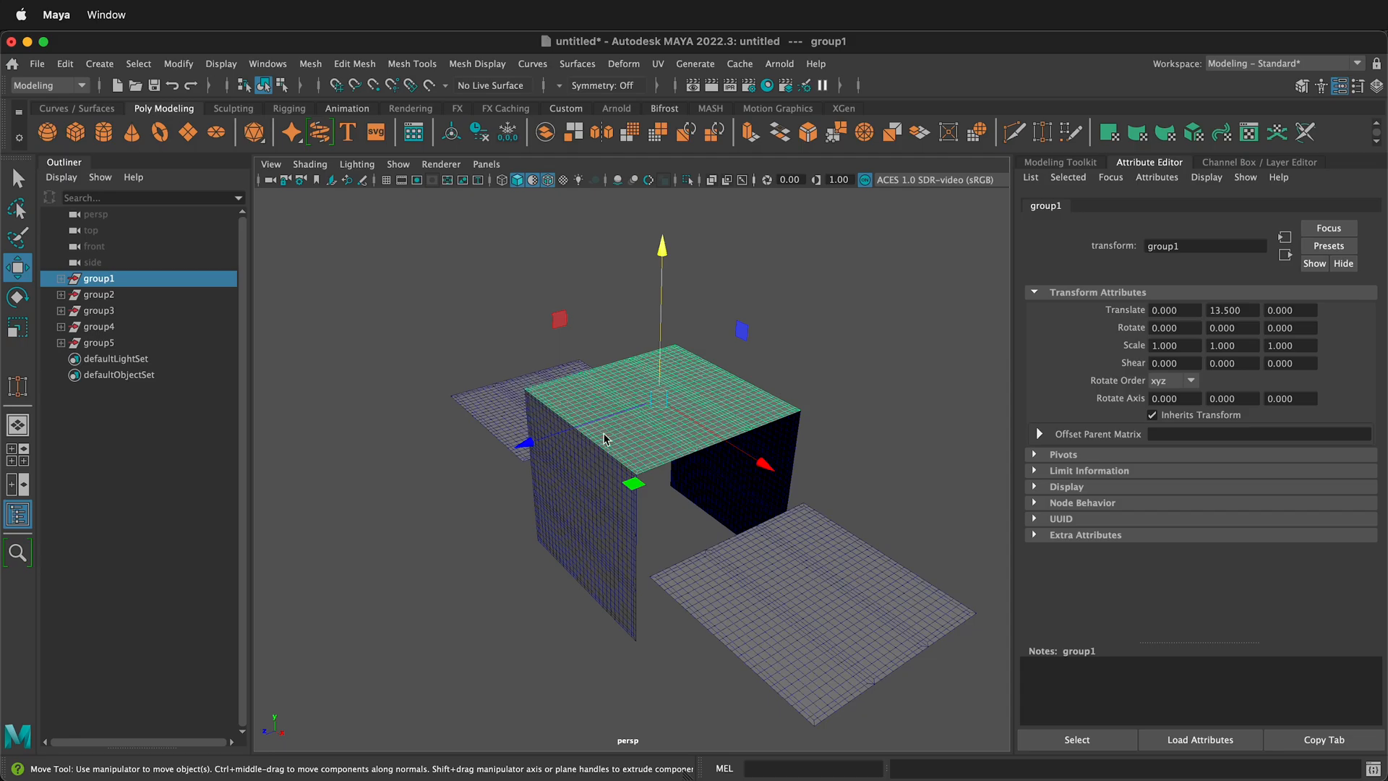
key("e")
left_click_drag(805, 424, 951, 385)
double_click(1249, 329)
type("-")
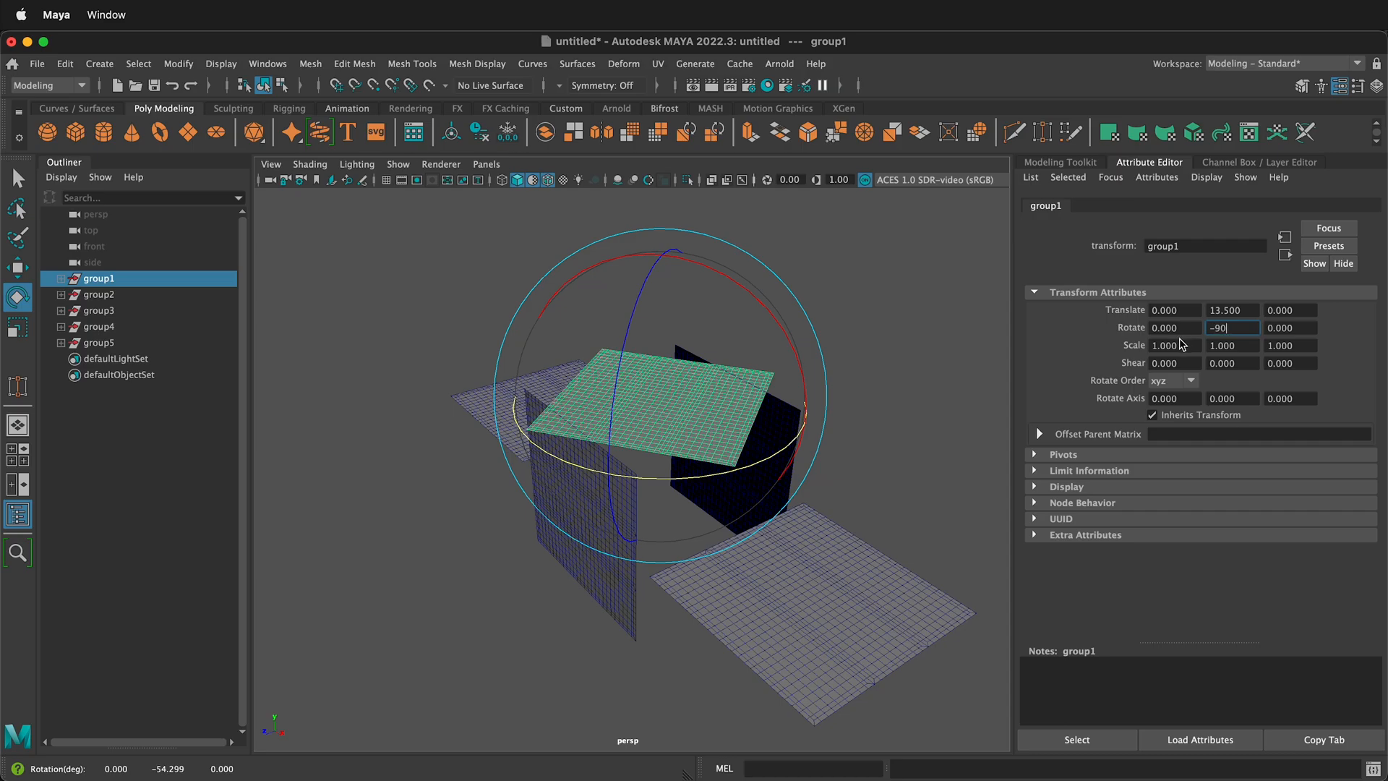
type("90")
key("Return")
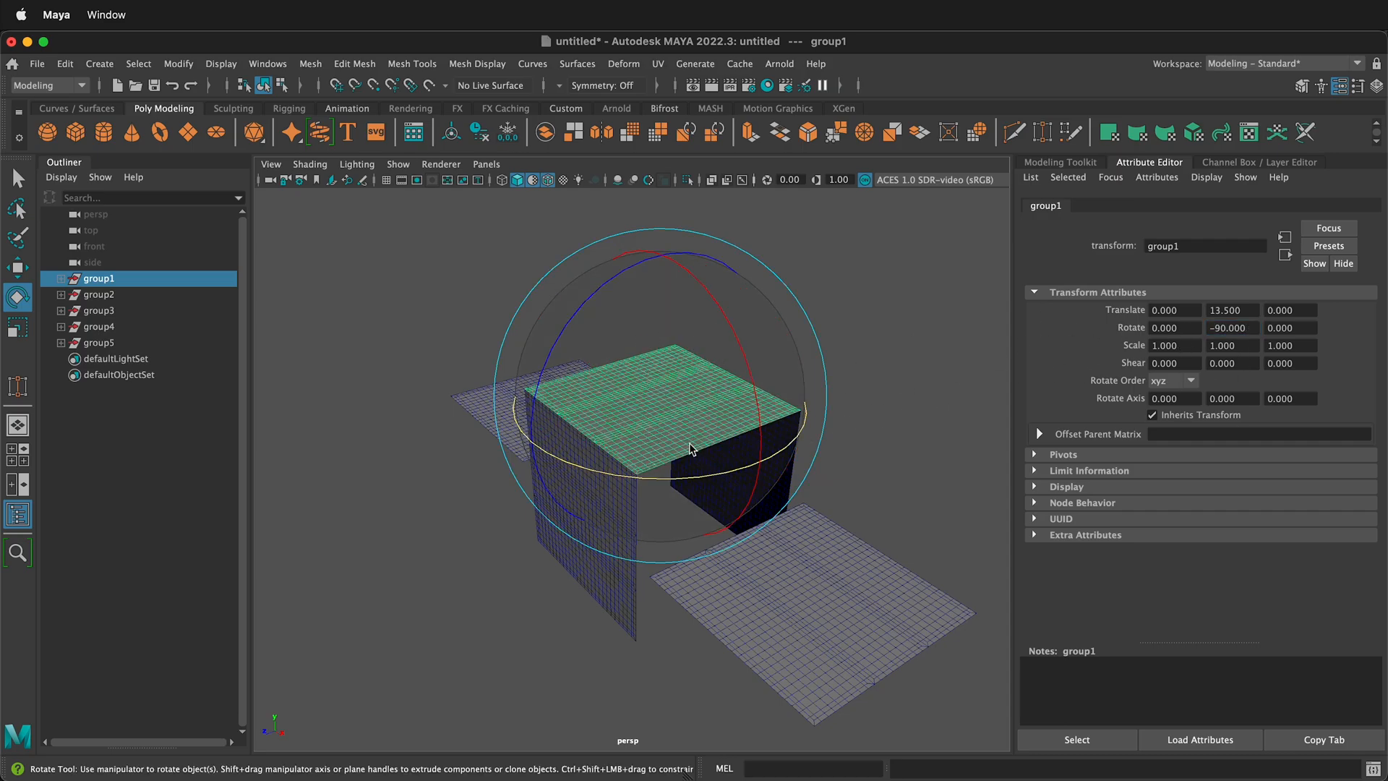
- Duplicate the top group downward along Y to about -21.03 and flip the copy with an X rotation of 180
key("w")
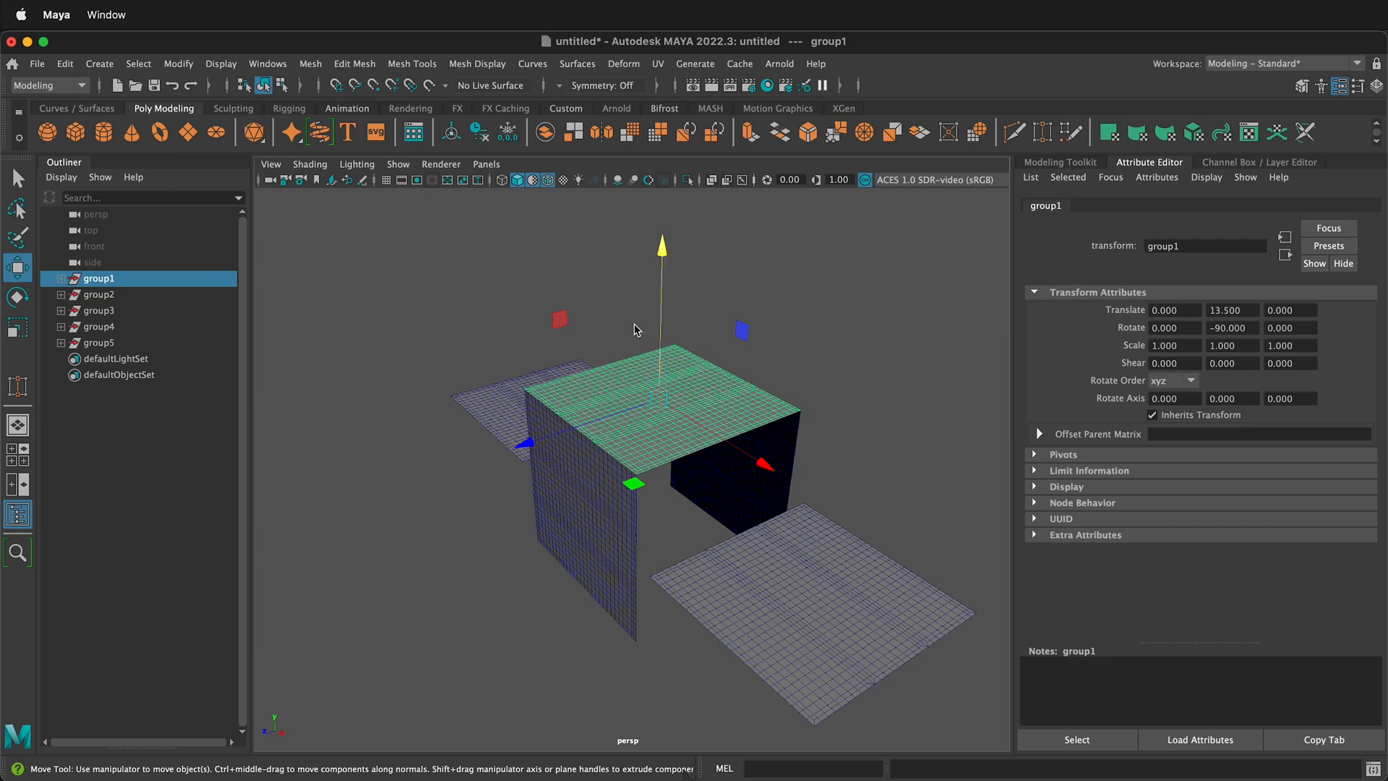
left_click_drag(661, 248, 658, 481, "shift")
key("e")
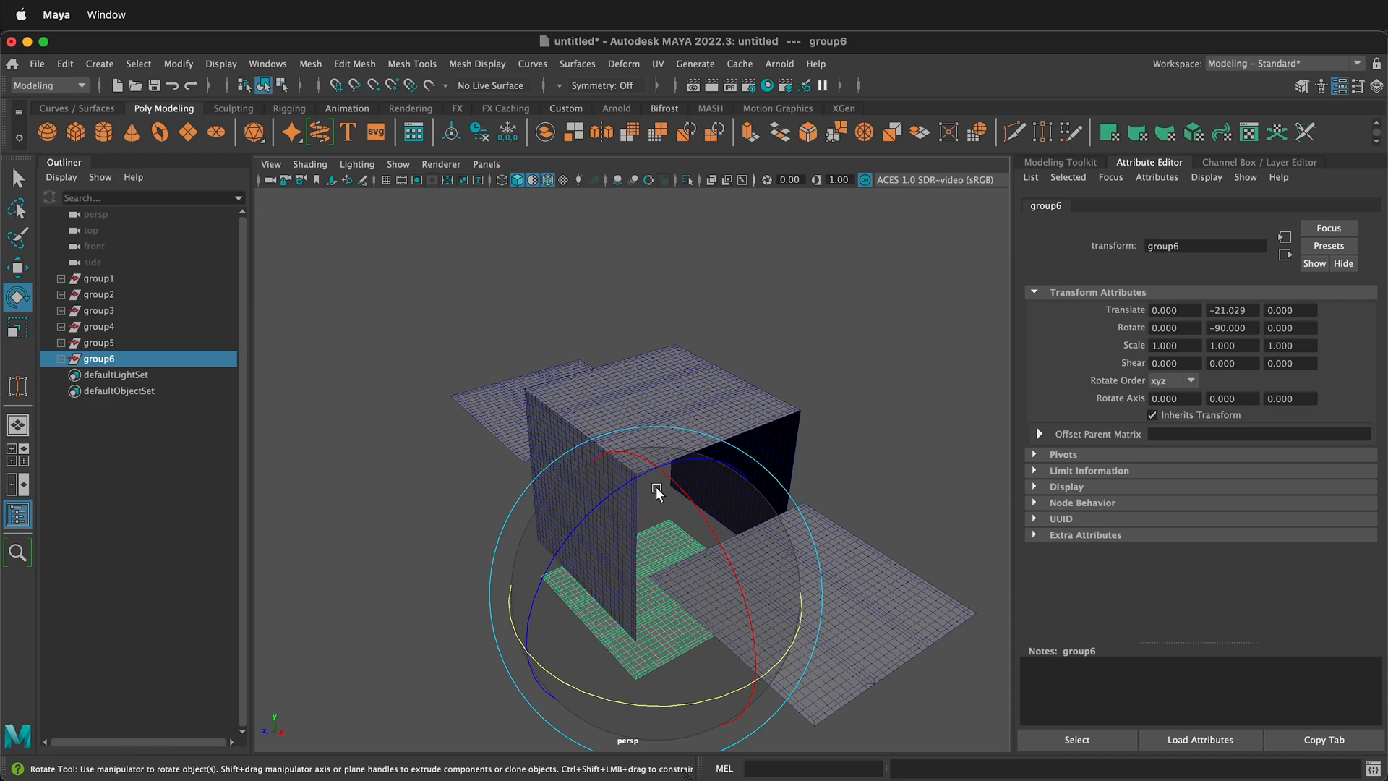
left_click_drag(766, 651, 1099, 333)
type("180")
key("Return")
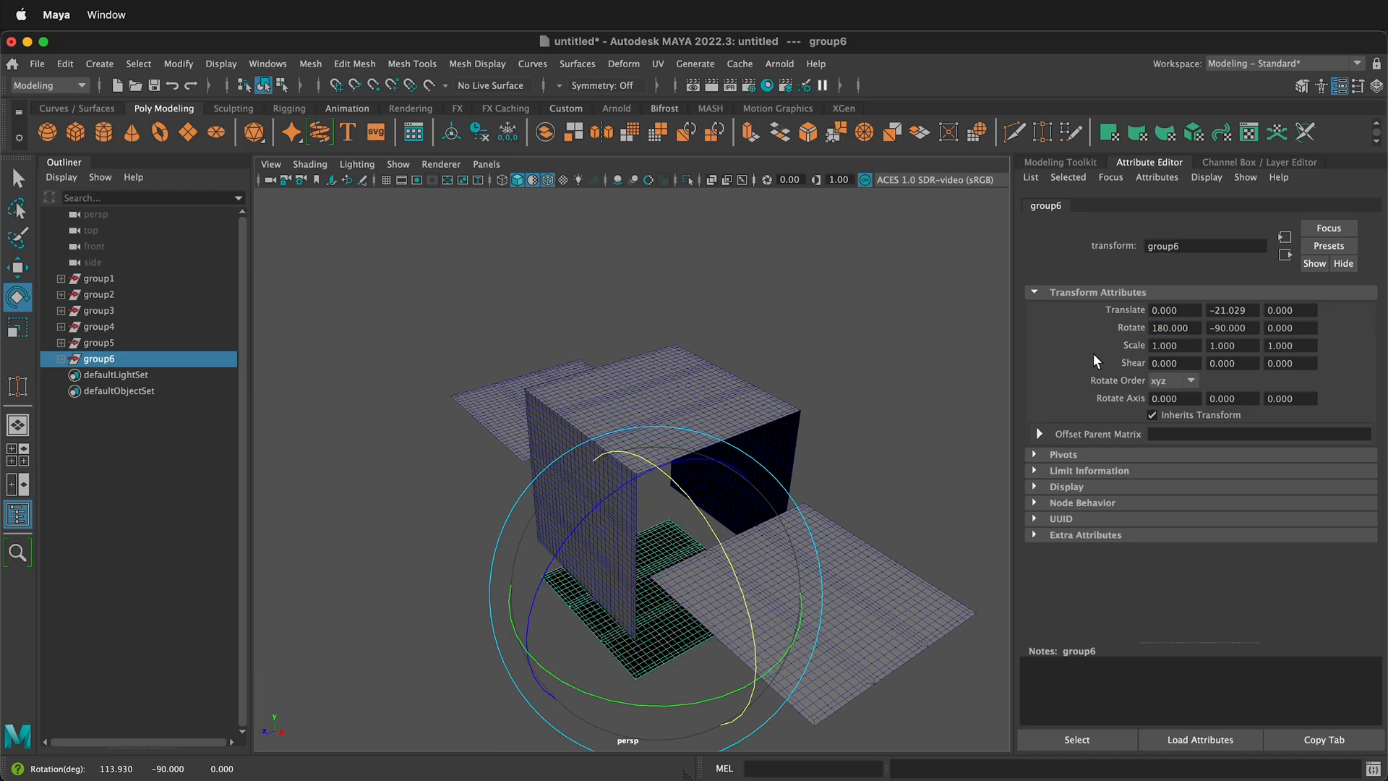
- Vertex-snap the flipped bottom group along Y to the lower edges of the upright groups, at -13.5
key("w")
key("v")
left_click_drag(667, 510, 635, 652)
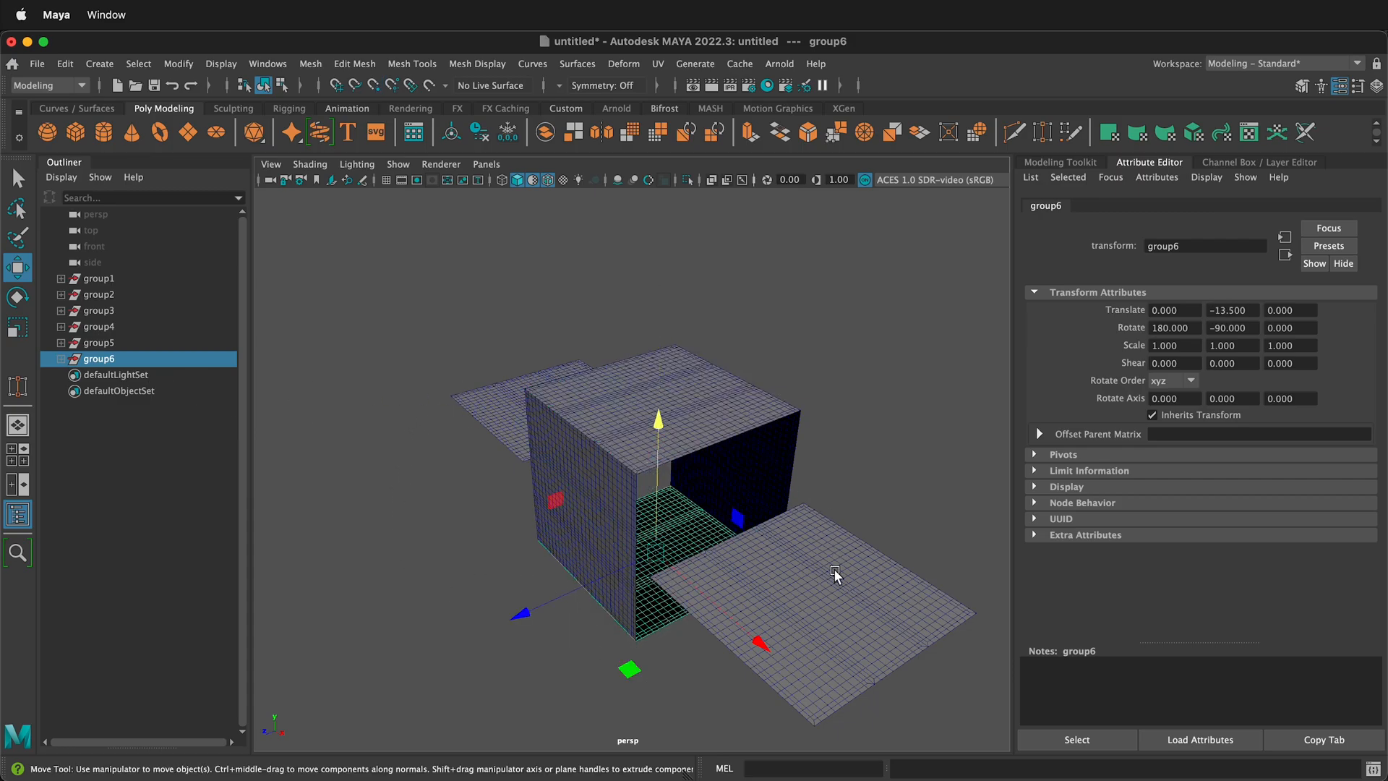
- Stand the side plane group on the negative X side upright by setting its Z rotation to 90
left_click_drag(506, 471, 429, 504, "alt")
left_click(429, 504)
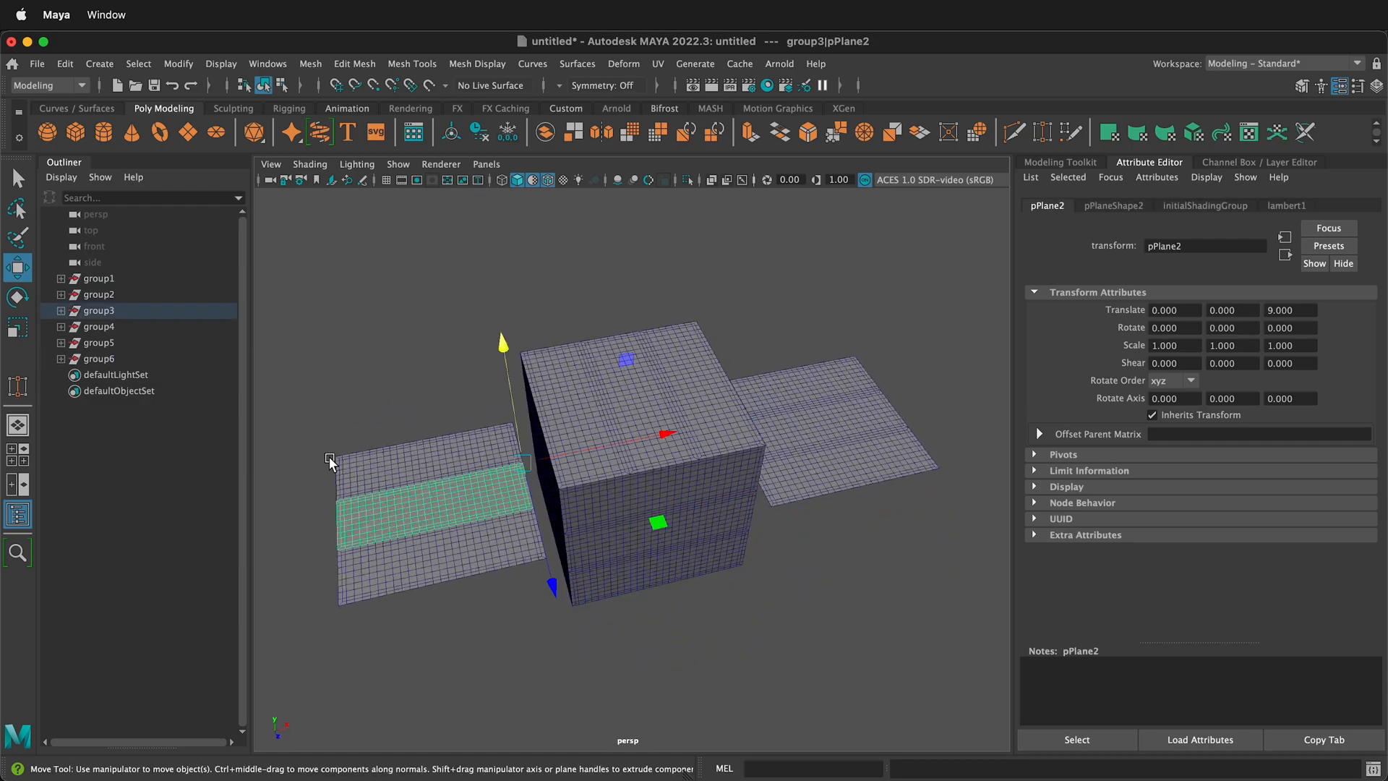
left_click(98, 311)
left_click(97, 327, "shift")
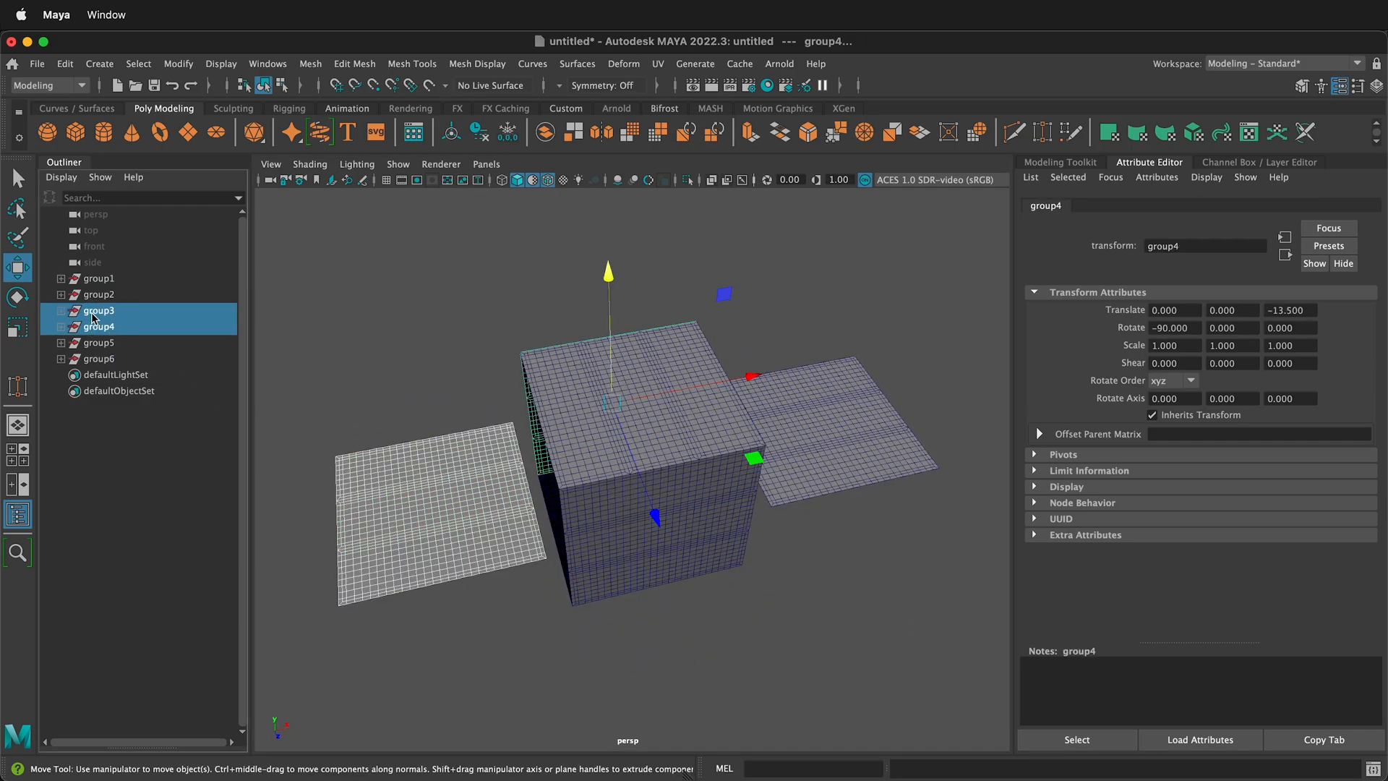
left_click(95, 316)
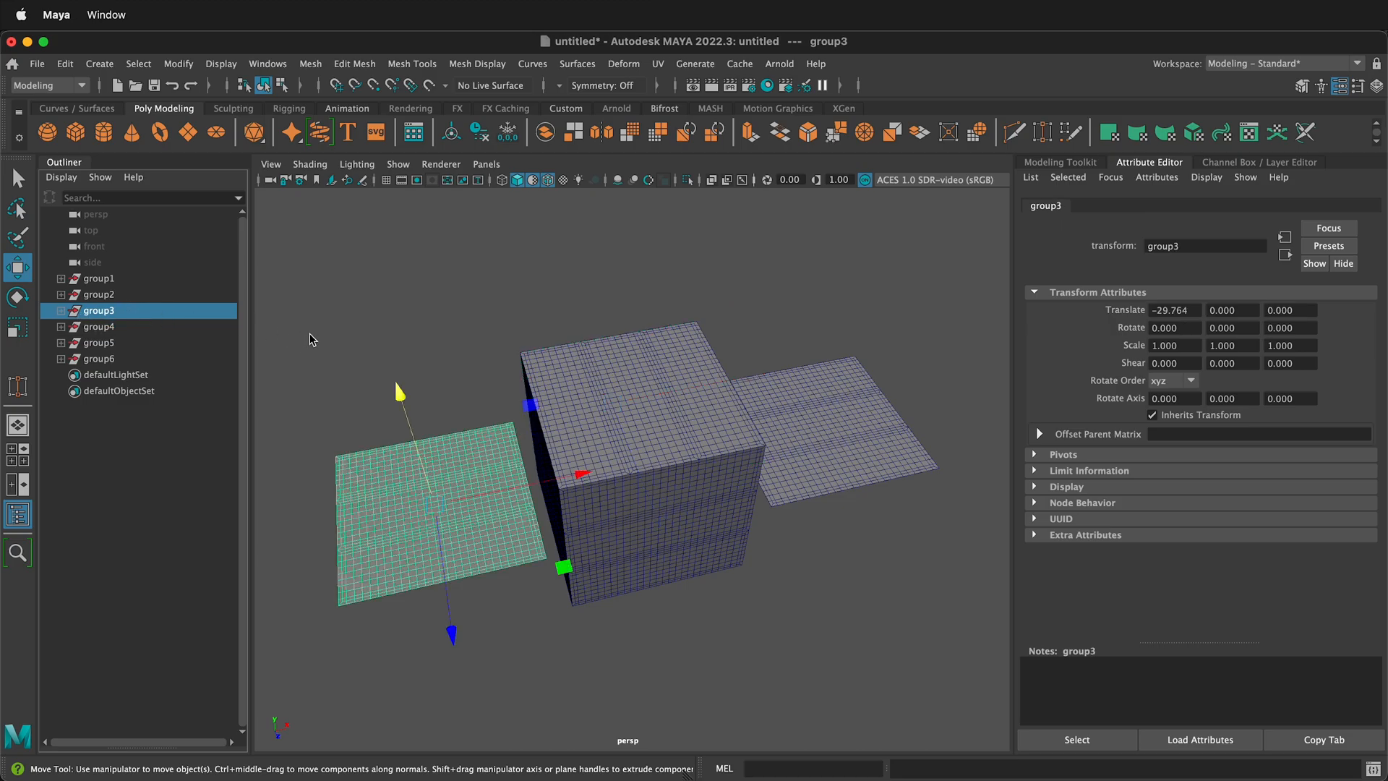
key("e")
left_click_drag(490, 400, 331, 415)
left_click(1283, 327)
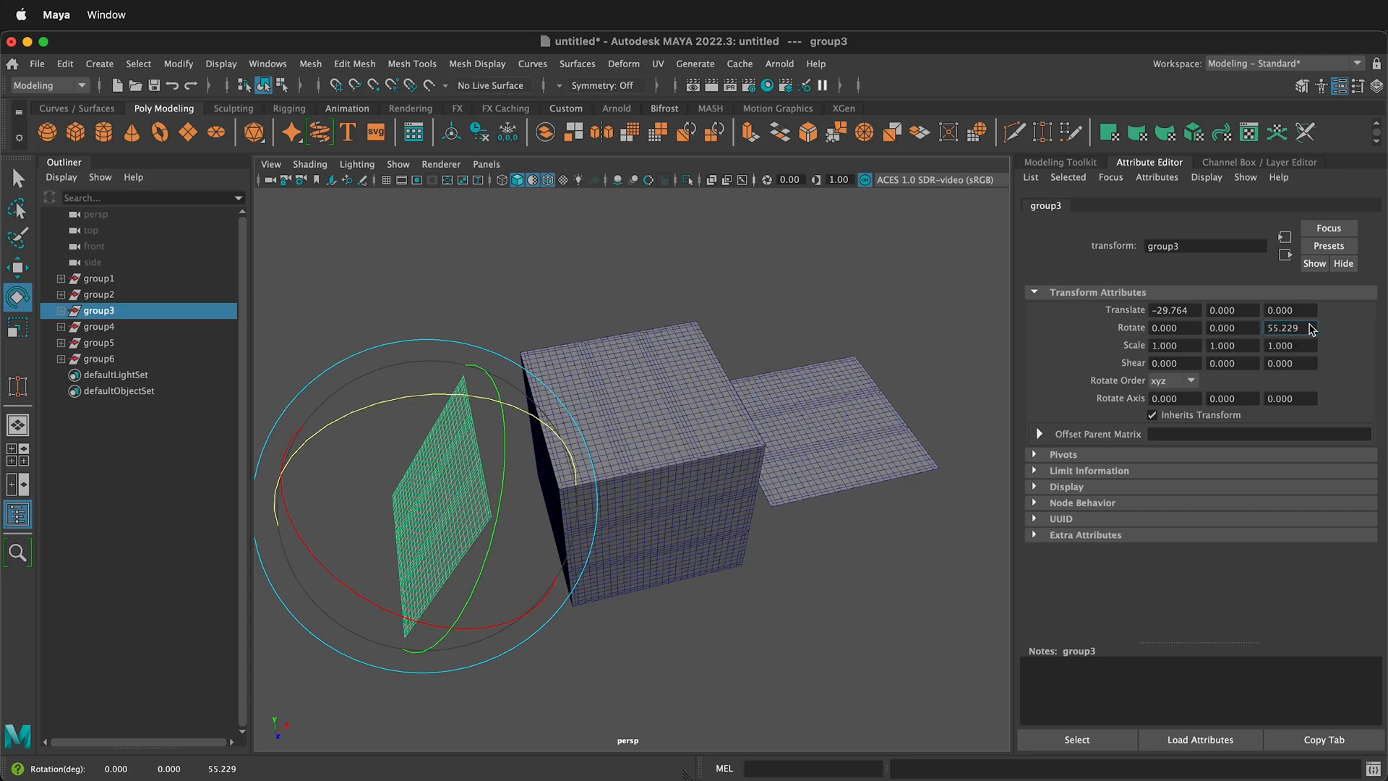
type("90")
key("Return")
- Vertex-snap the upright negative-X side group along X to close the open side of the cube
key("w")
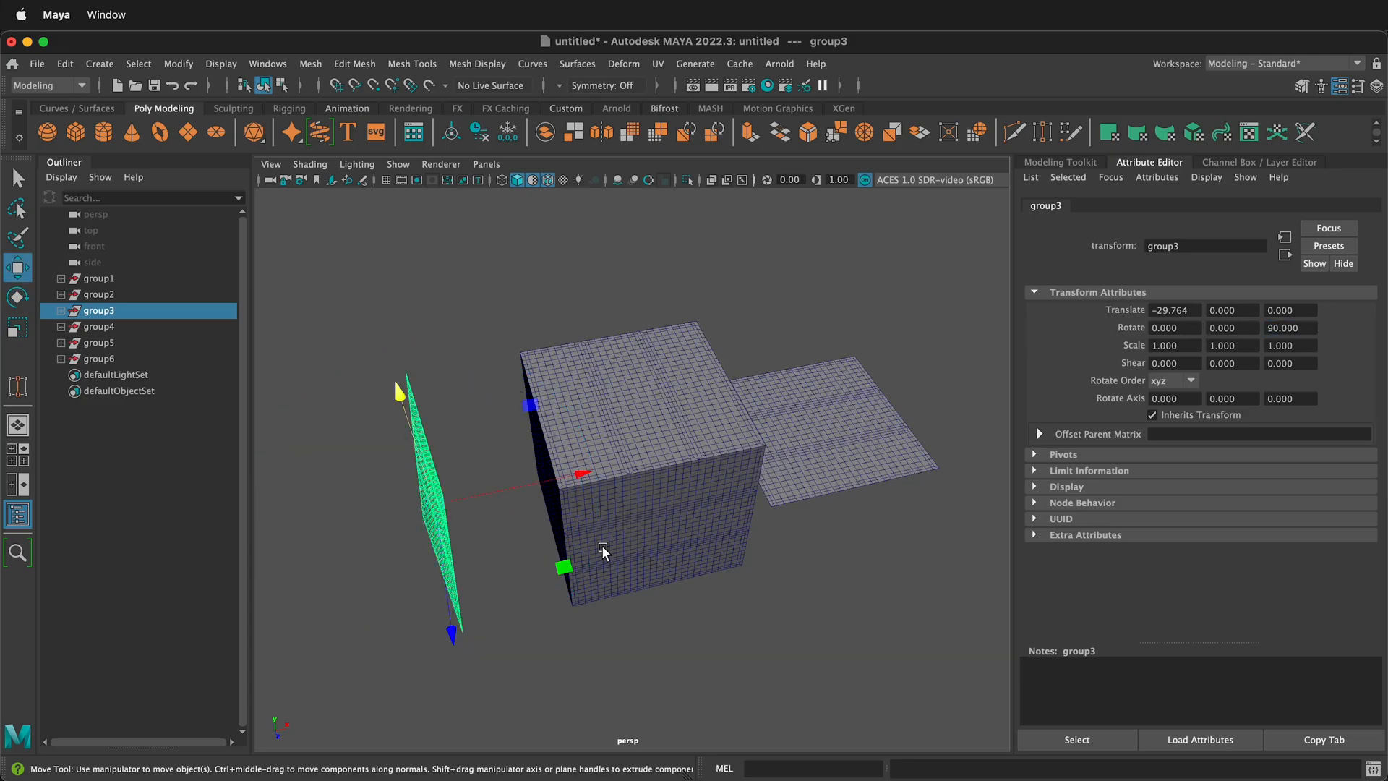
key("v")
left_click_drag(489, 505, 531, 495)
- Stand the remaining plane group on the positive X side upright by setting its Z rotation to -90
left_click(872, 464)
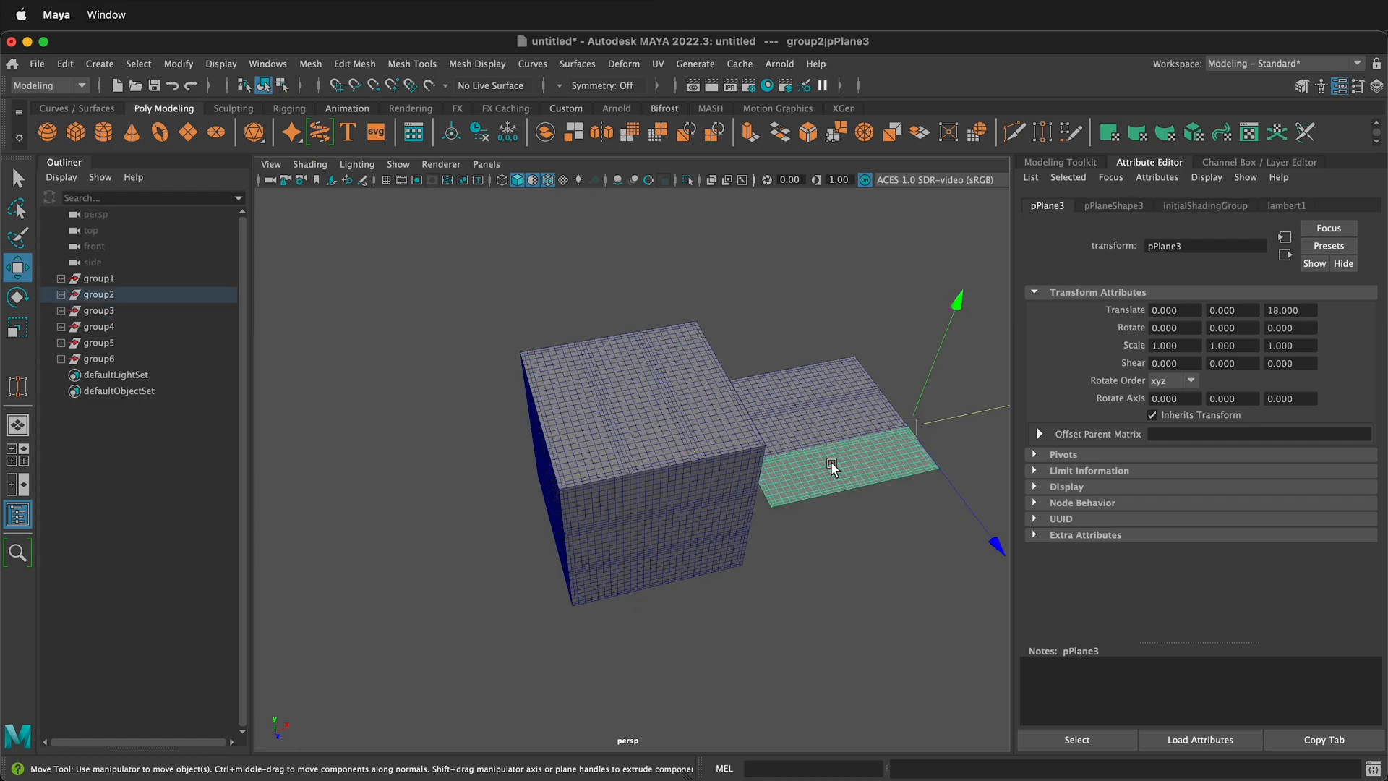
left_click(97, 295)
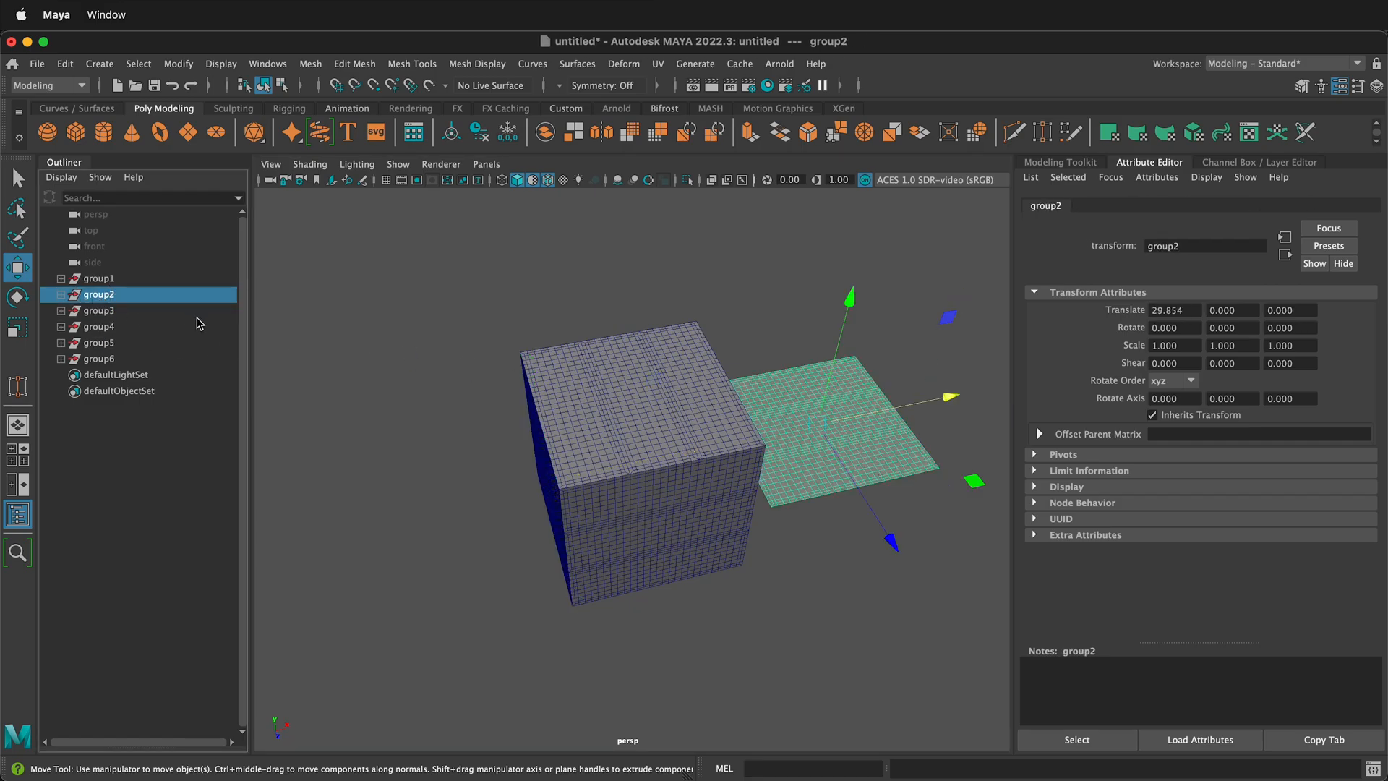
key("e")
left_click_drag(771, 351, 940, 311)
left_click(1305, 329)
type("-90")
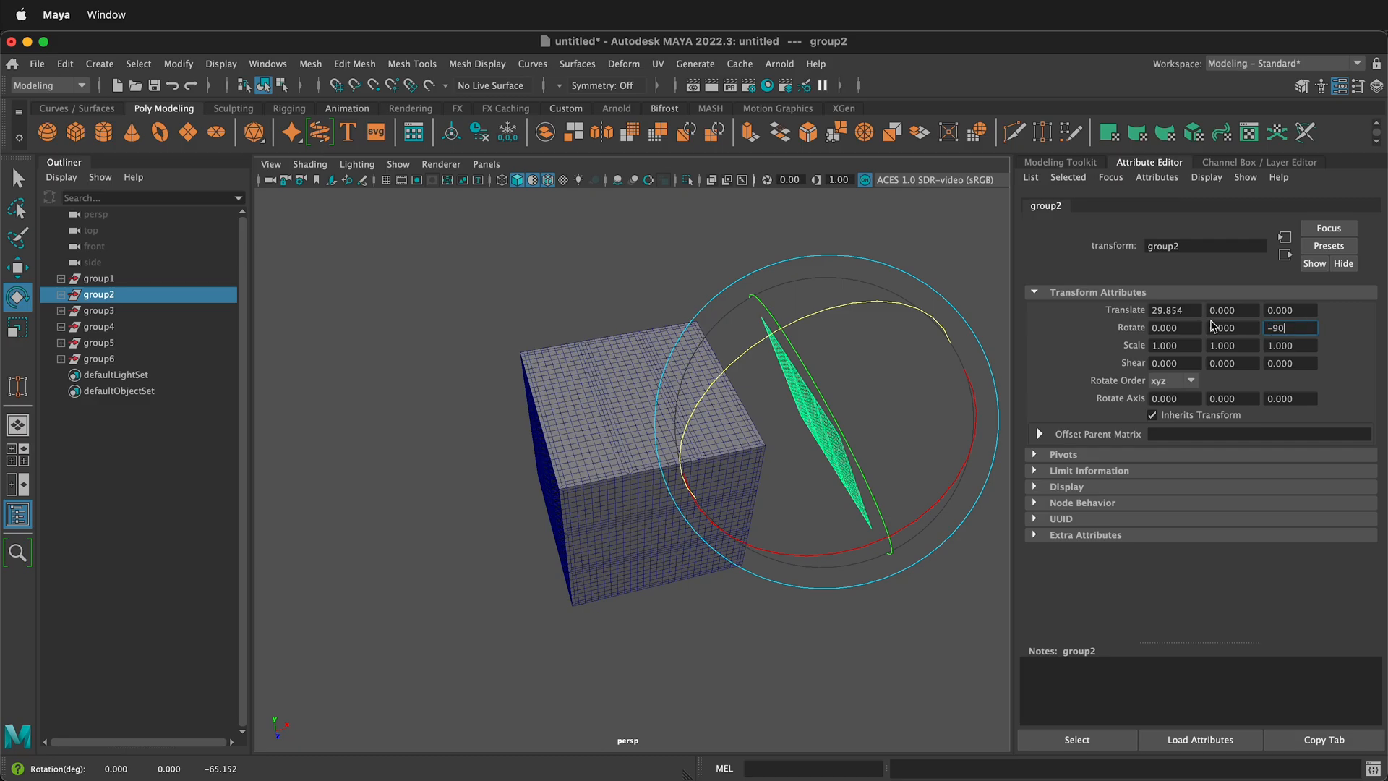
key("Return")
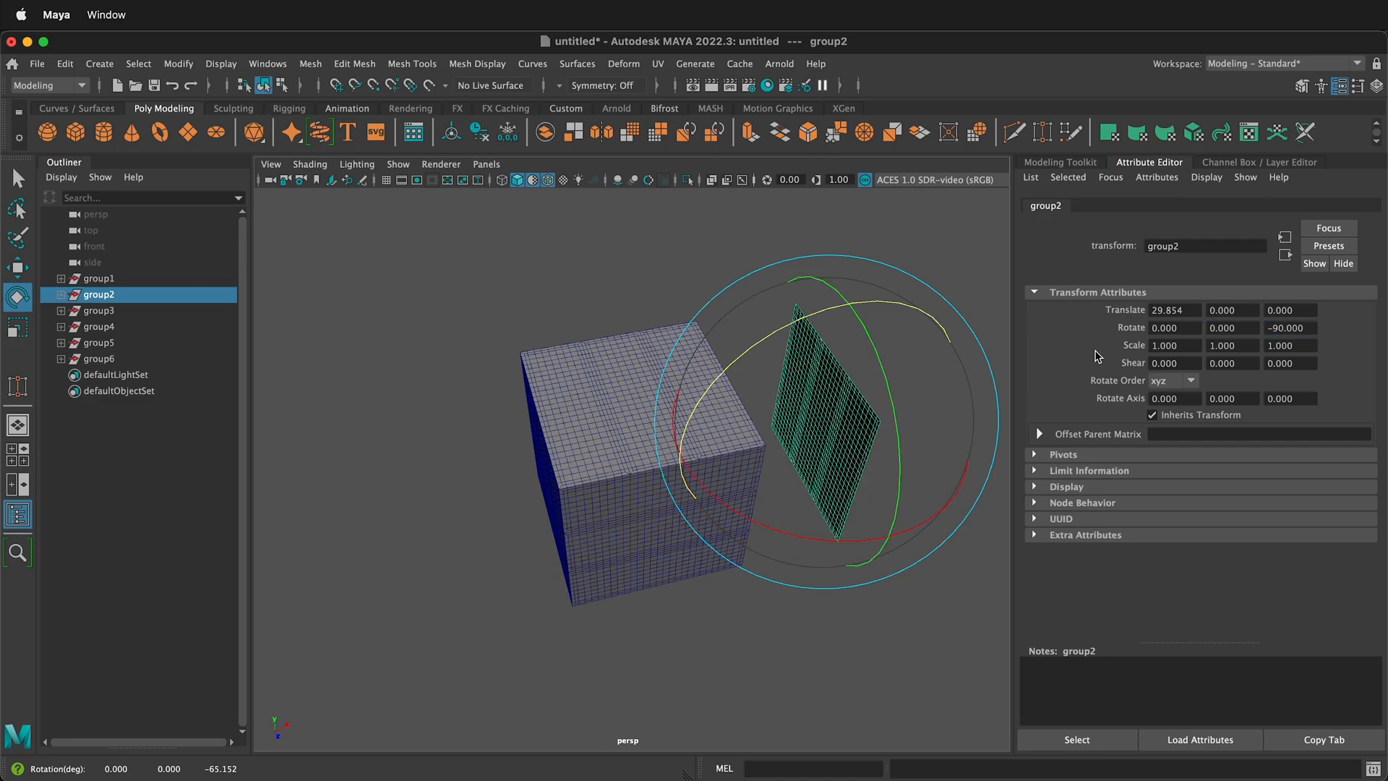
- Vertex-snap the upright positive-X side group along X to 13.5 to close the last open side of the cube
key("w")
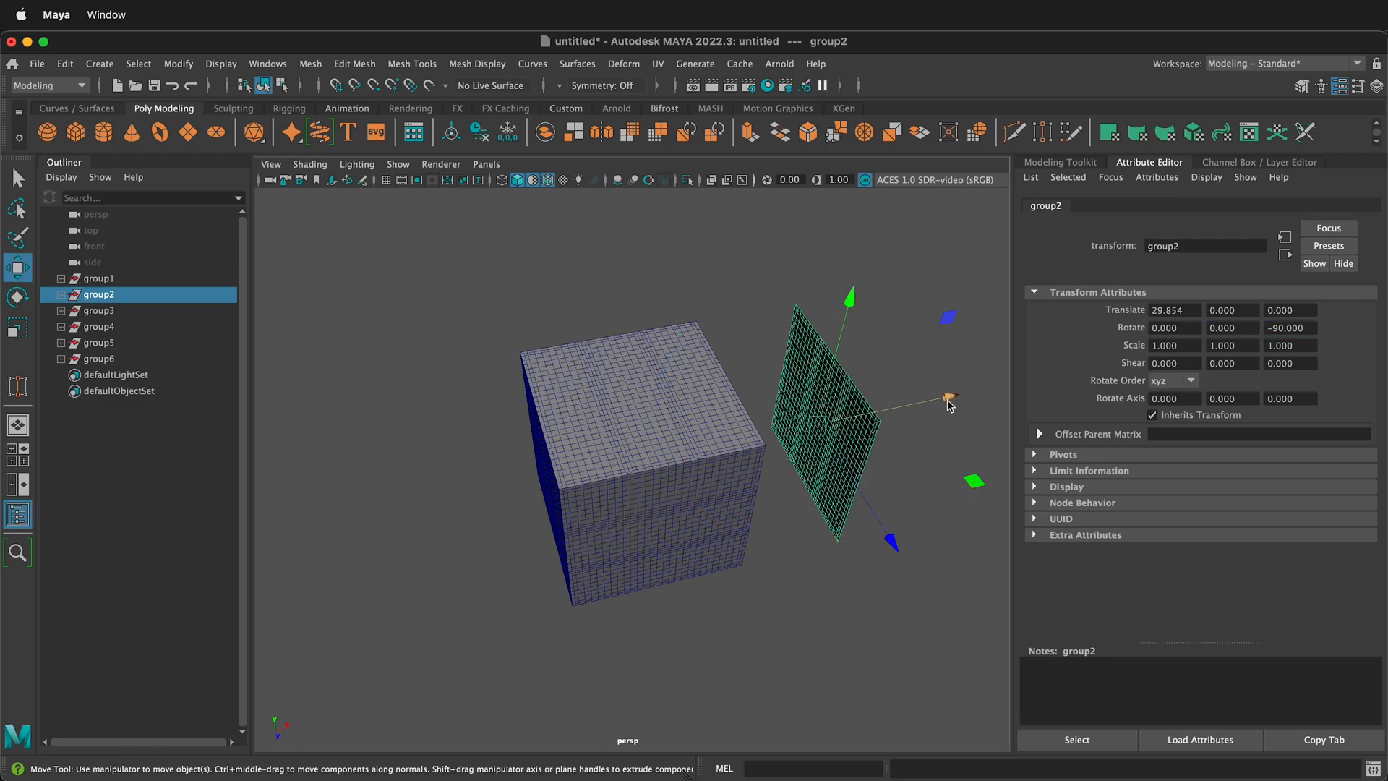
left_click_drag(946, 406, 908, 410)
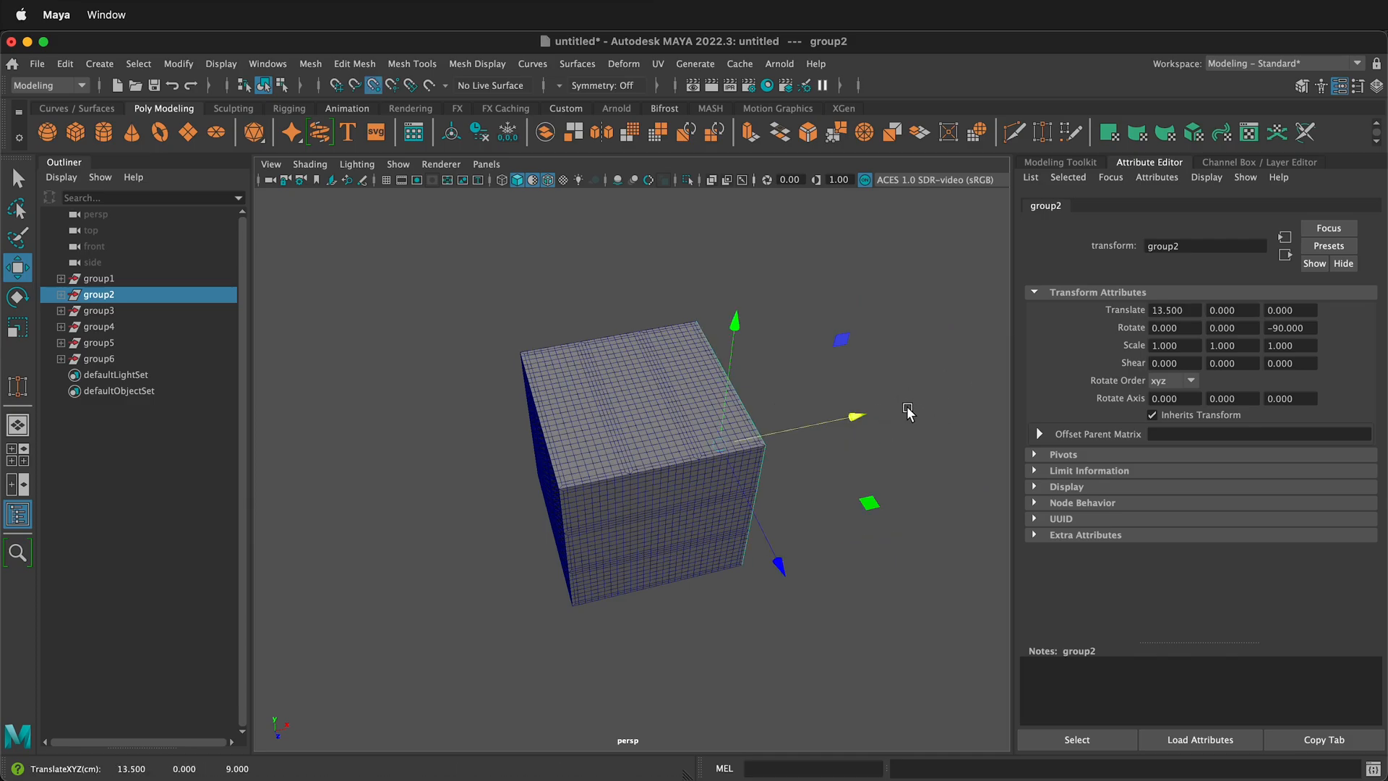
left_click_drag(745, 589, 793, 582, "alt")
- Open all the cube's planes in the UV Editor and select all of their faces
left_click_drag(381, 280, 781, 629)
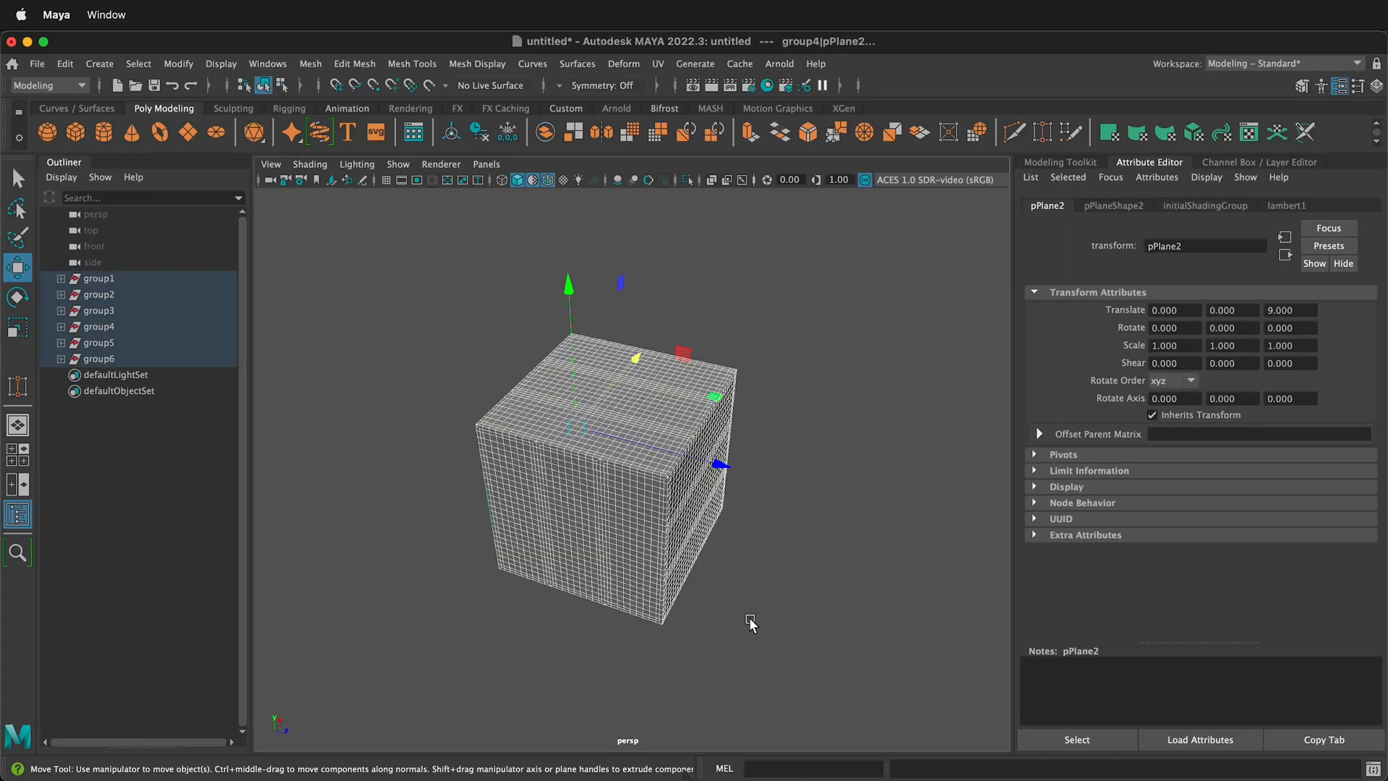
left_click(657, 63)
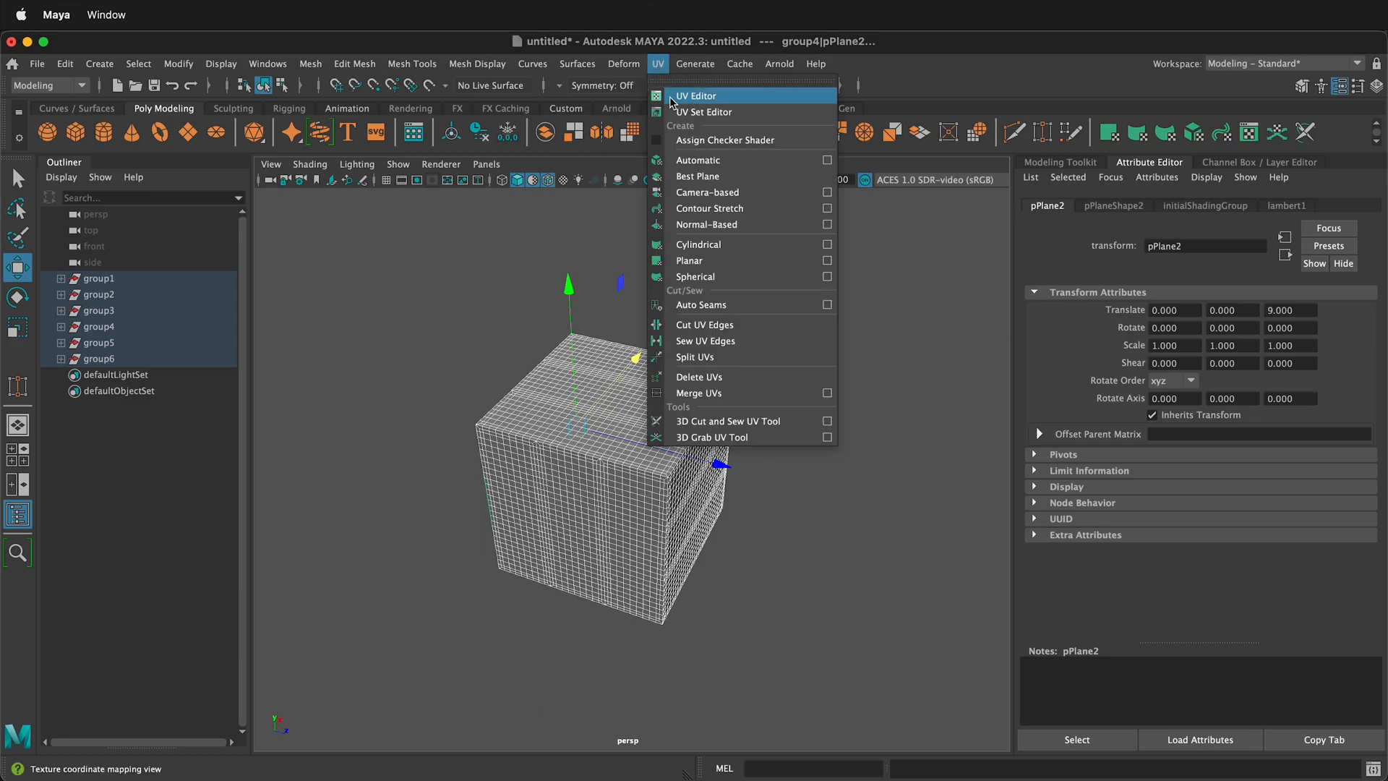
left_click(669, 97)
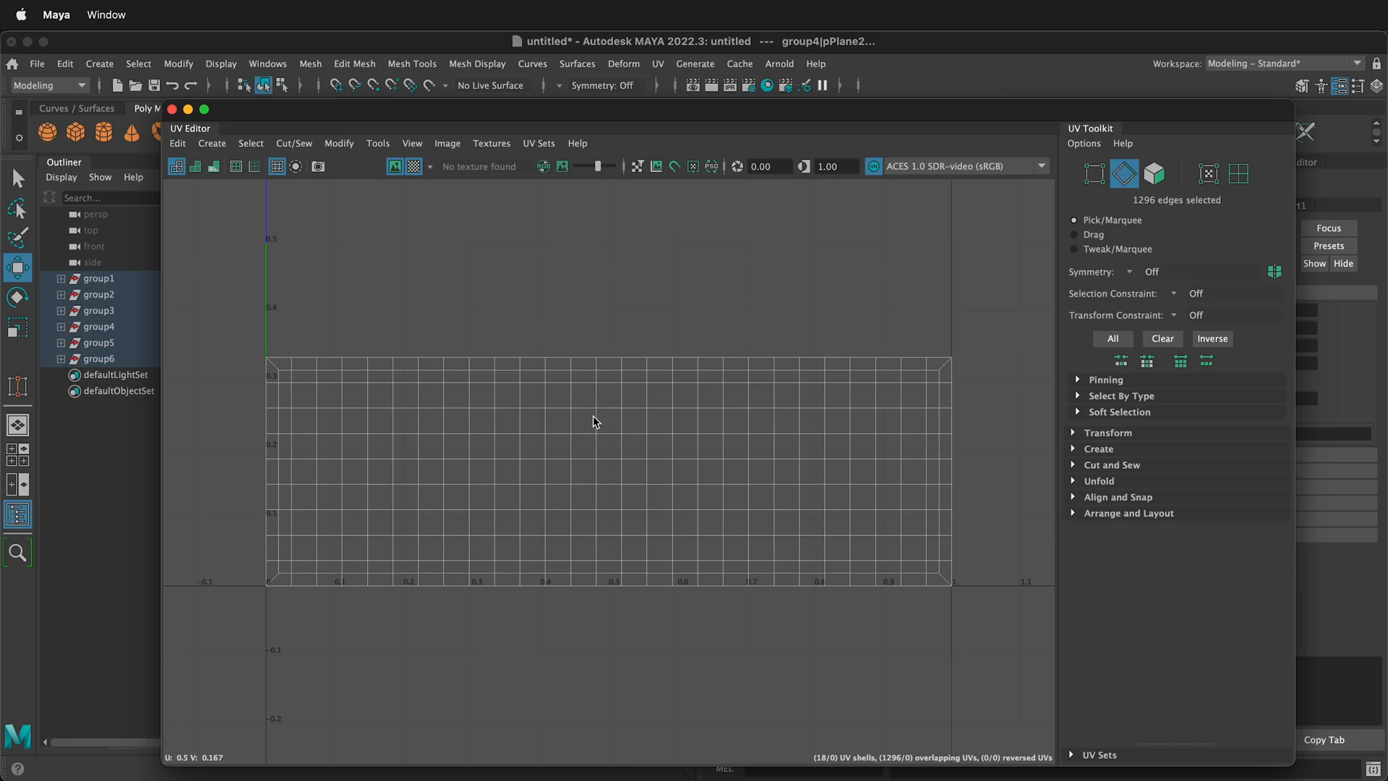
right_click_drag(508, 287, 514, 326)
left_click_drag(214, 292, 991, 638)
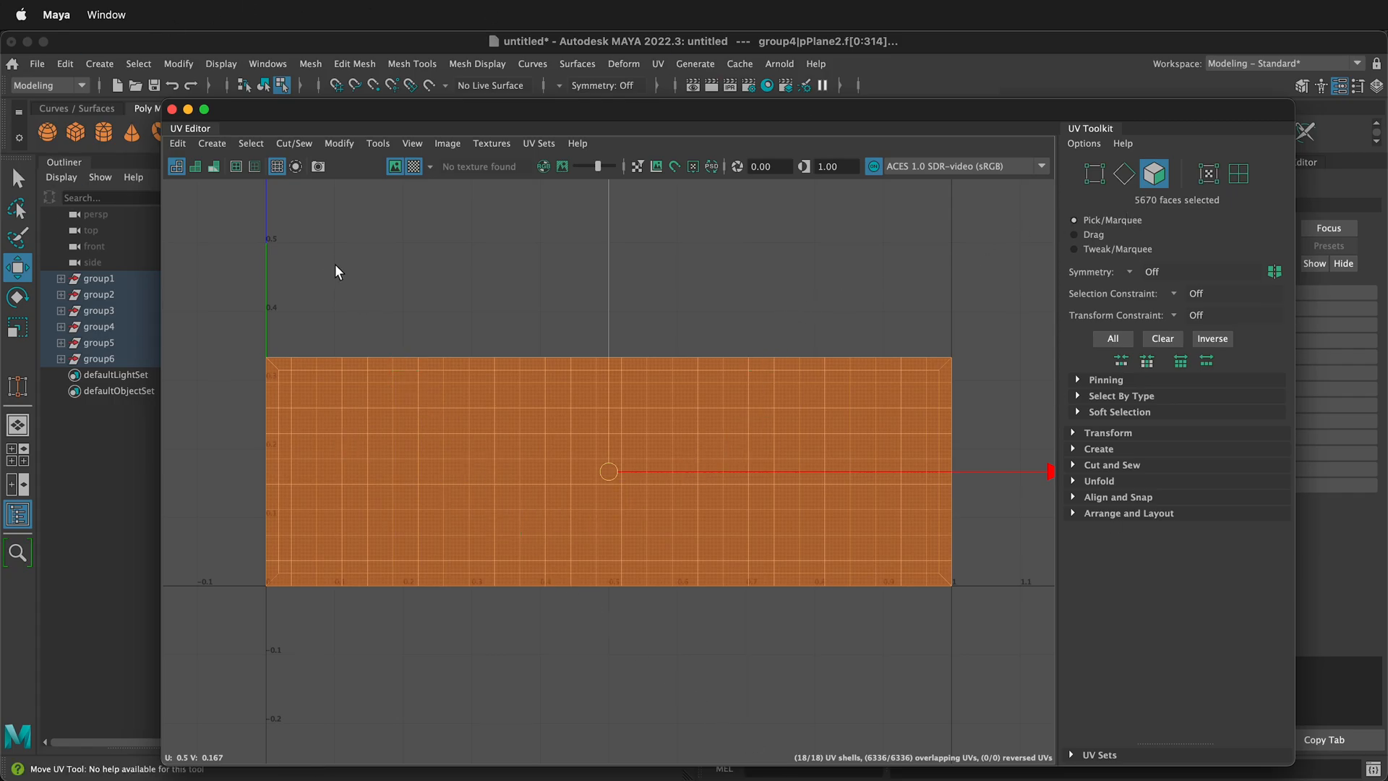
- Convert the face selection to its edge perimeter
left_click(137, 66)
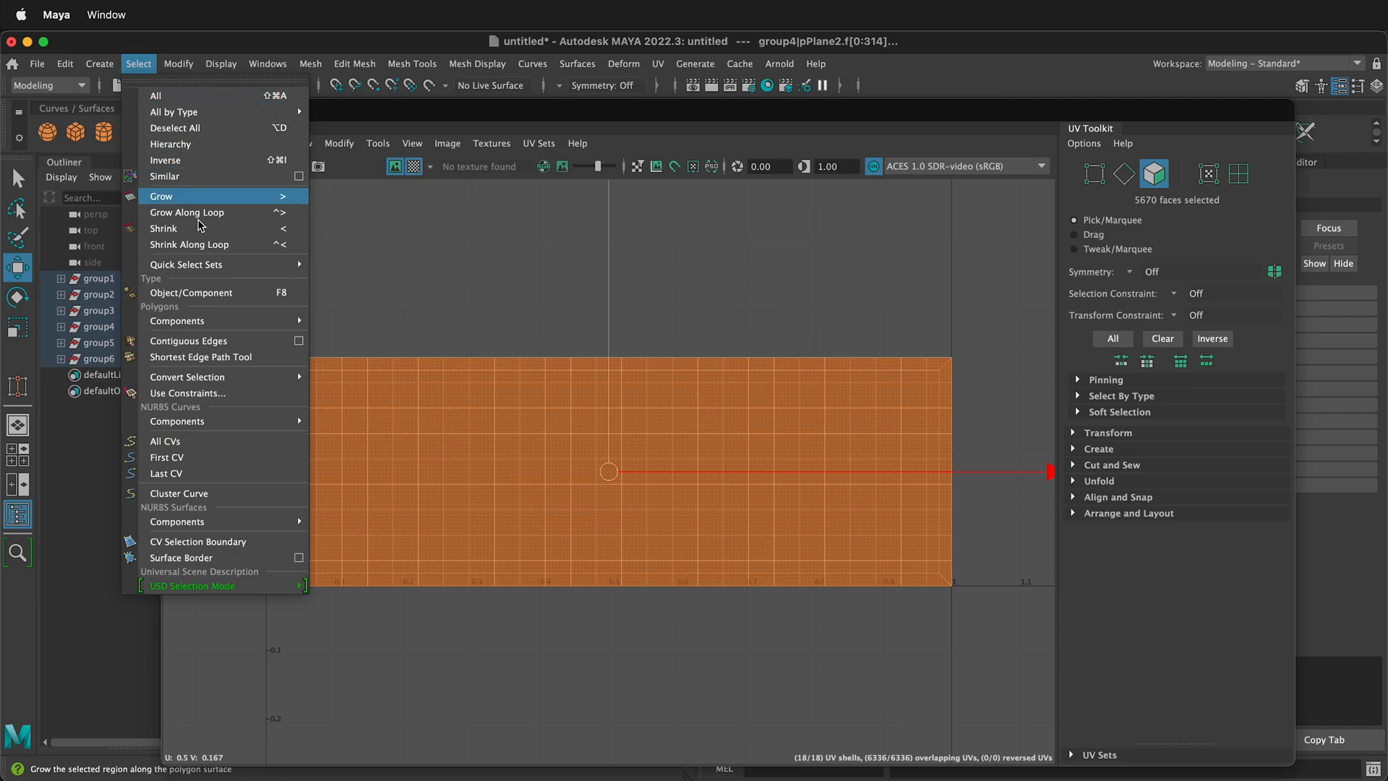
mouse_move(235, 376)
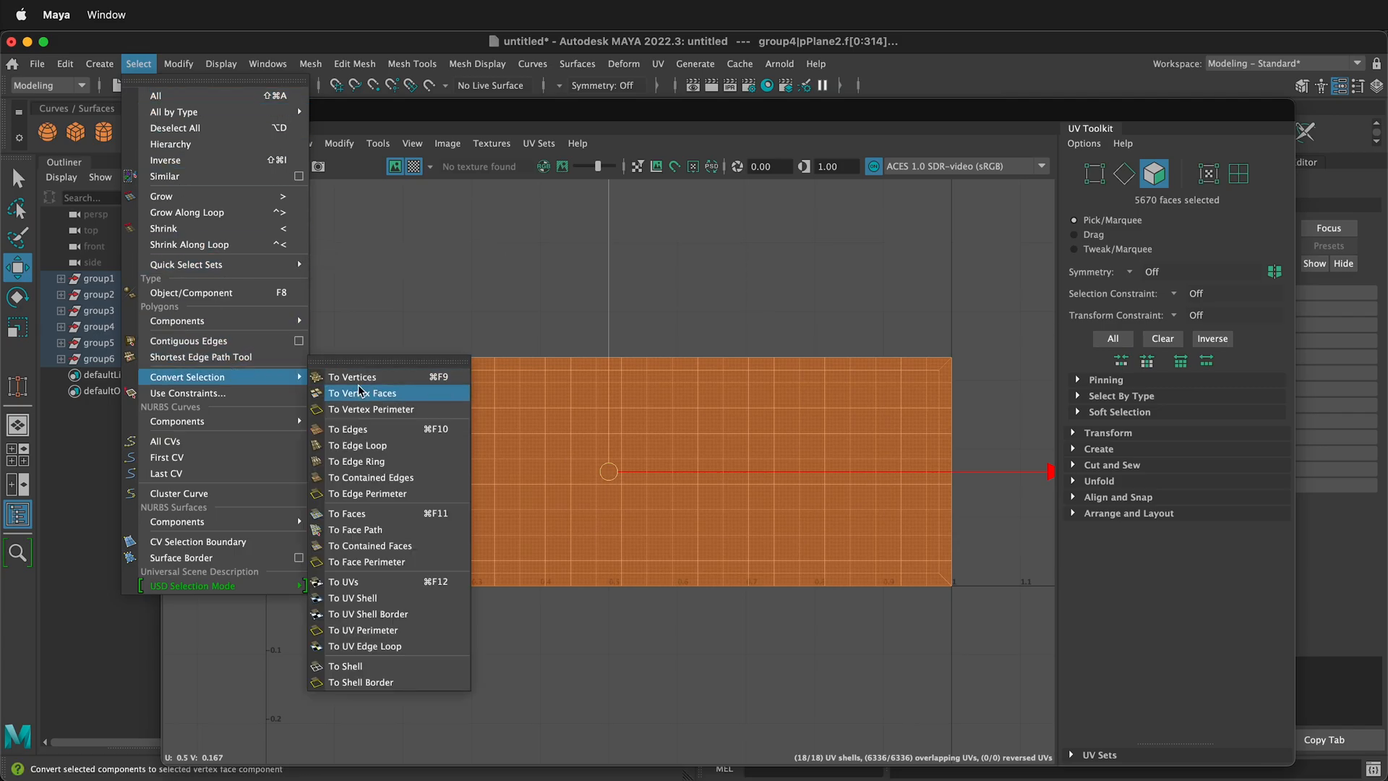
left_click(413, 493)
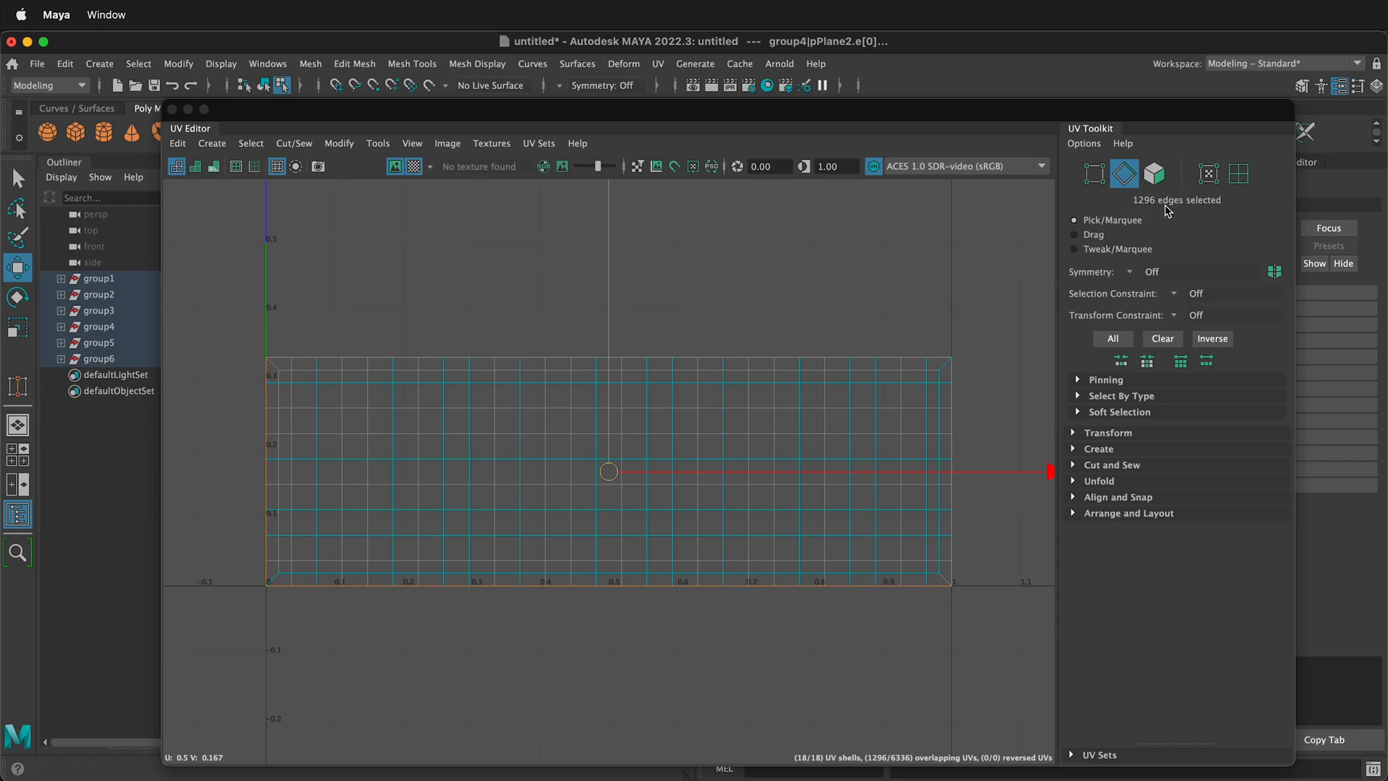
- Store the selected perimeter edges in a new set, close the UV Editor and clear the selection
left_click(98, 63)
mouse_move(159, 445)
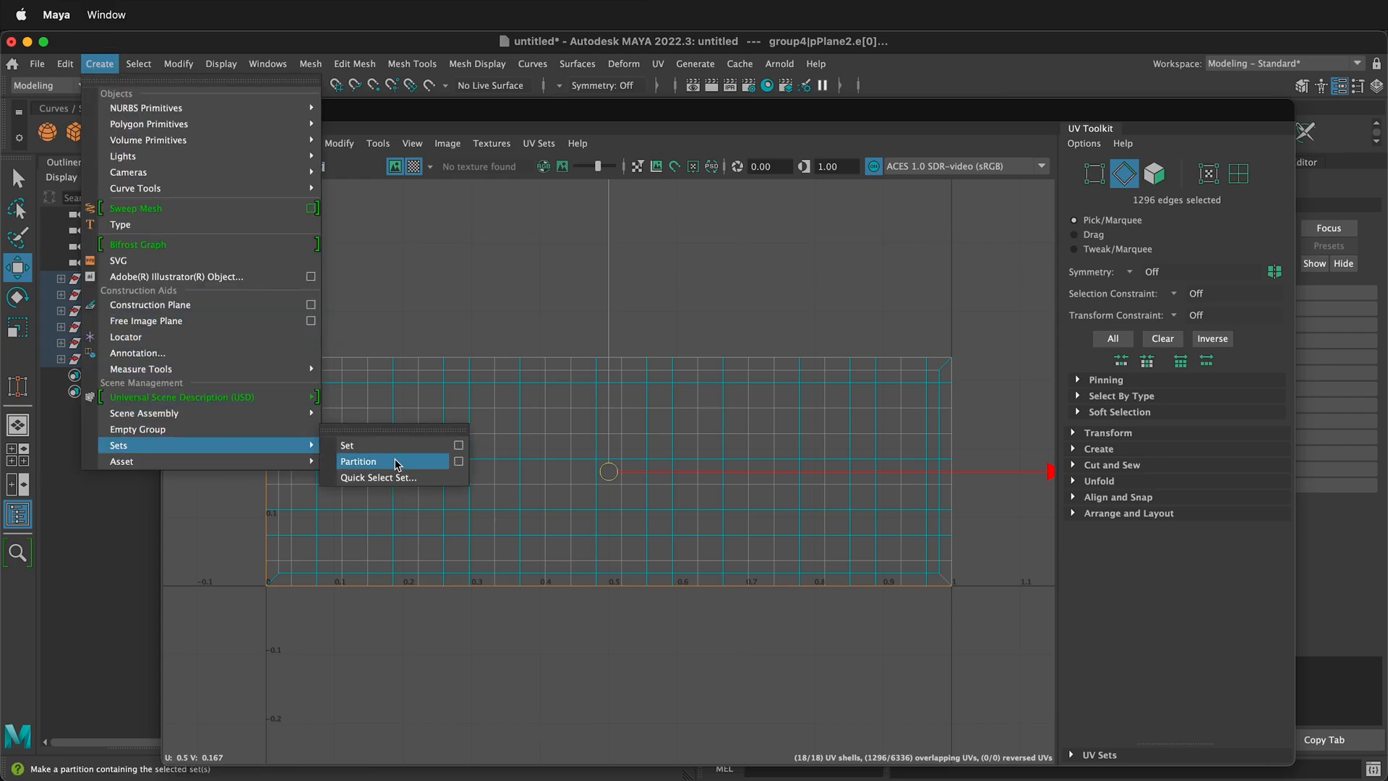
left_click(366, 444)
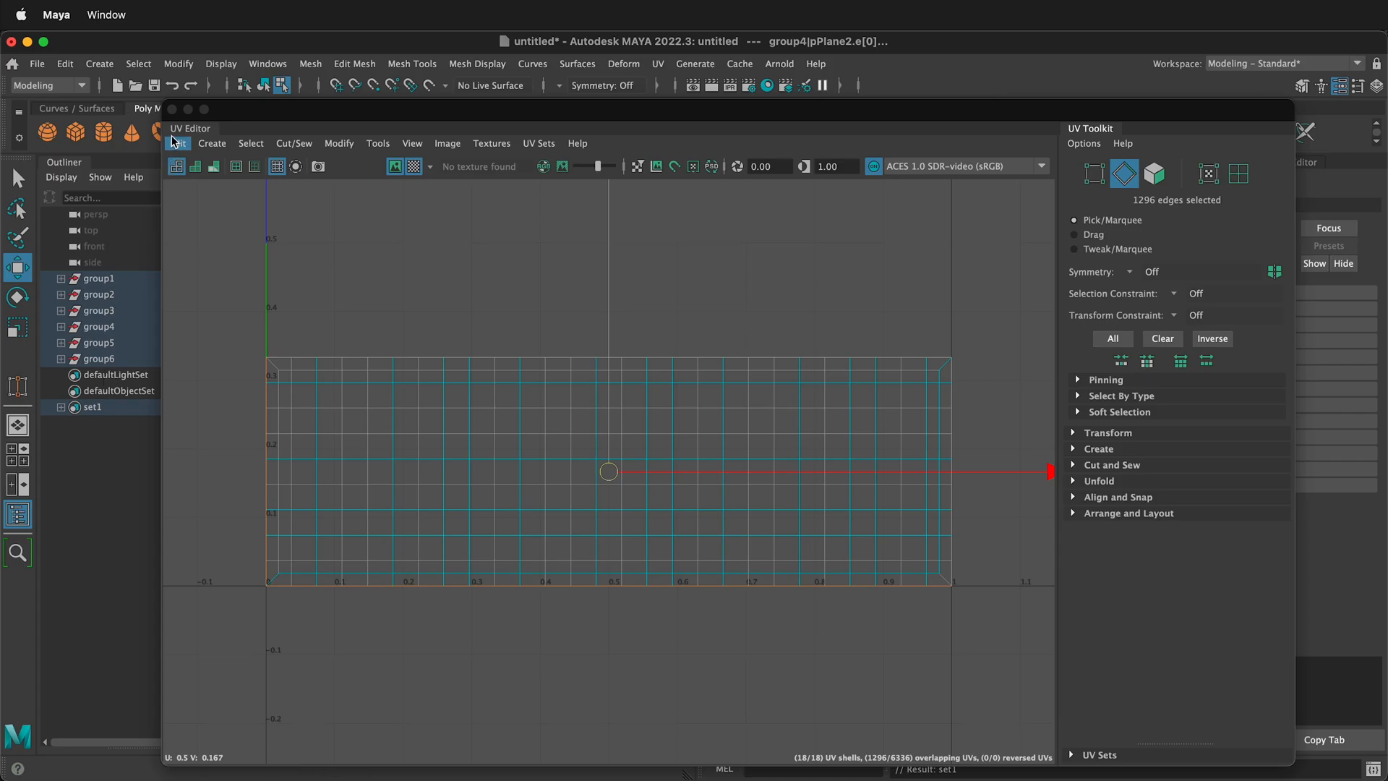
left_click(172, 109)
left_click(323, 452)
- Group group1 through group6 under one parent group and center its pivot
left_click(114, 281)
left_click(113, 360, "shift")
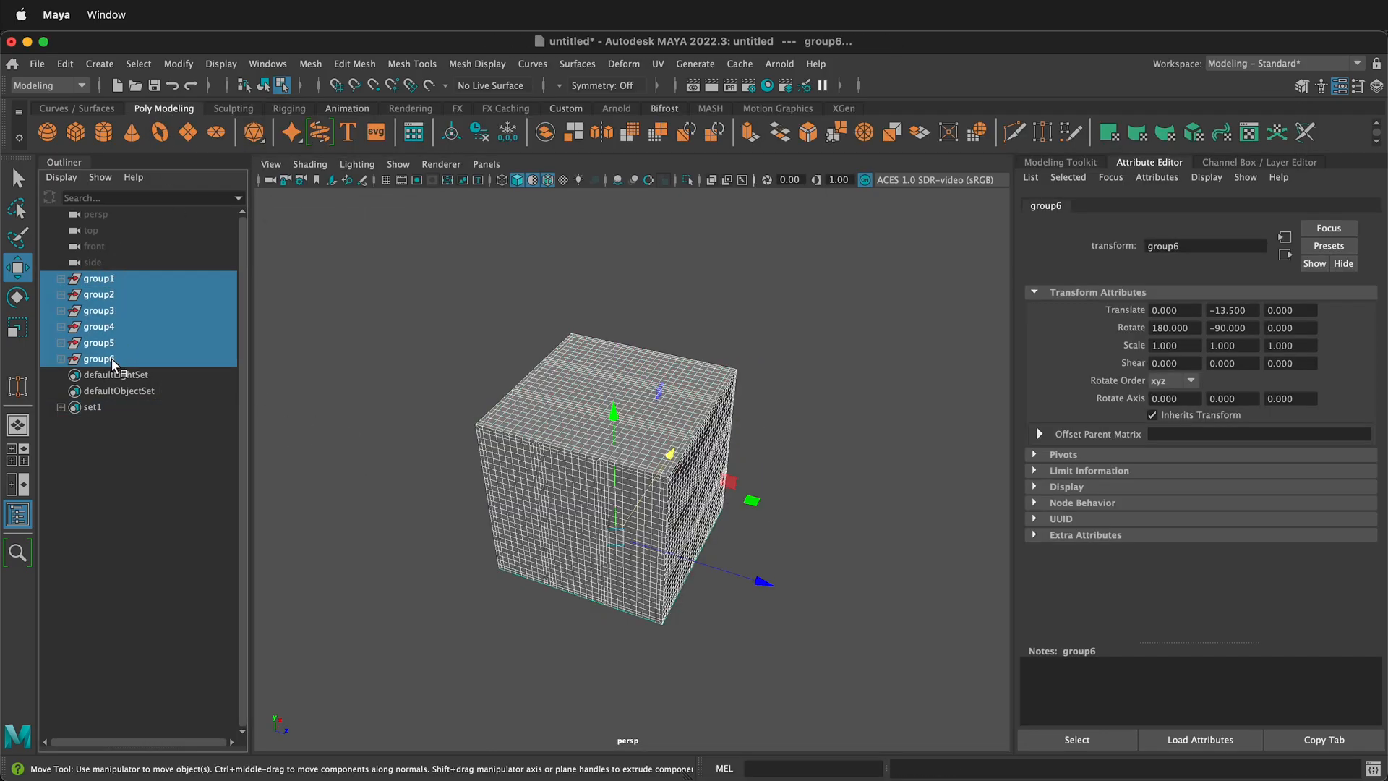
key("super+g")
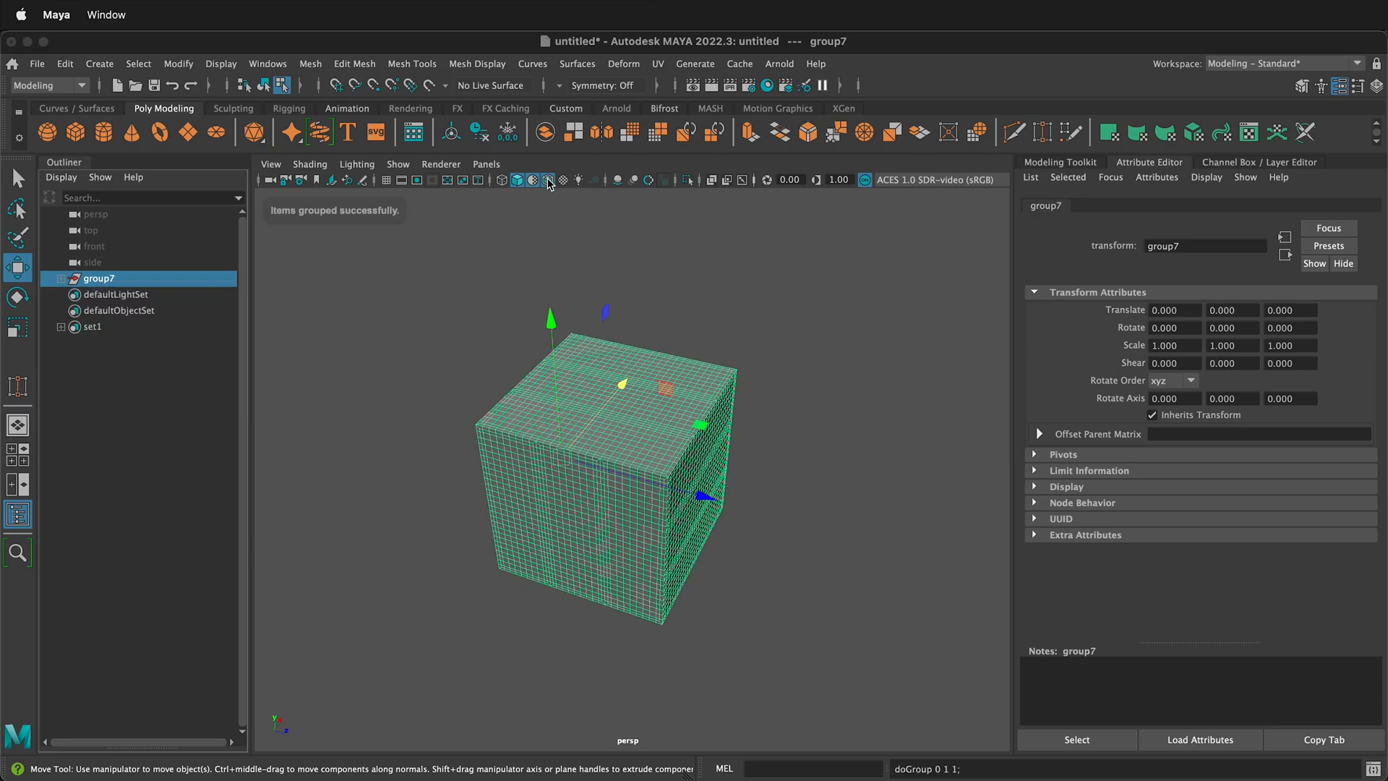
left_click(450, 133)
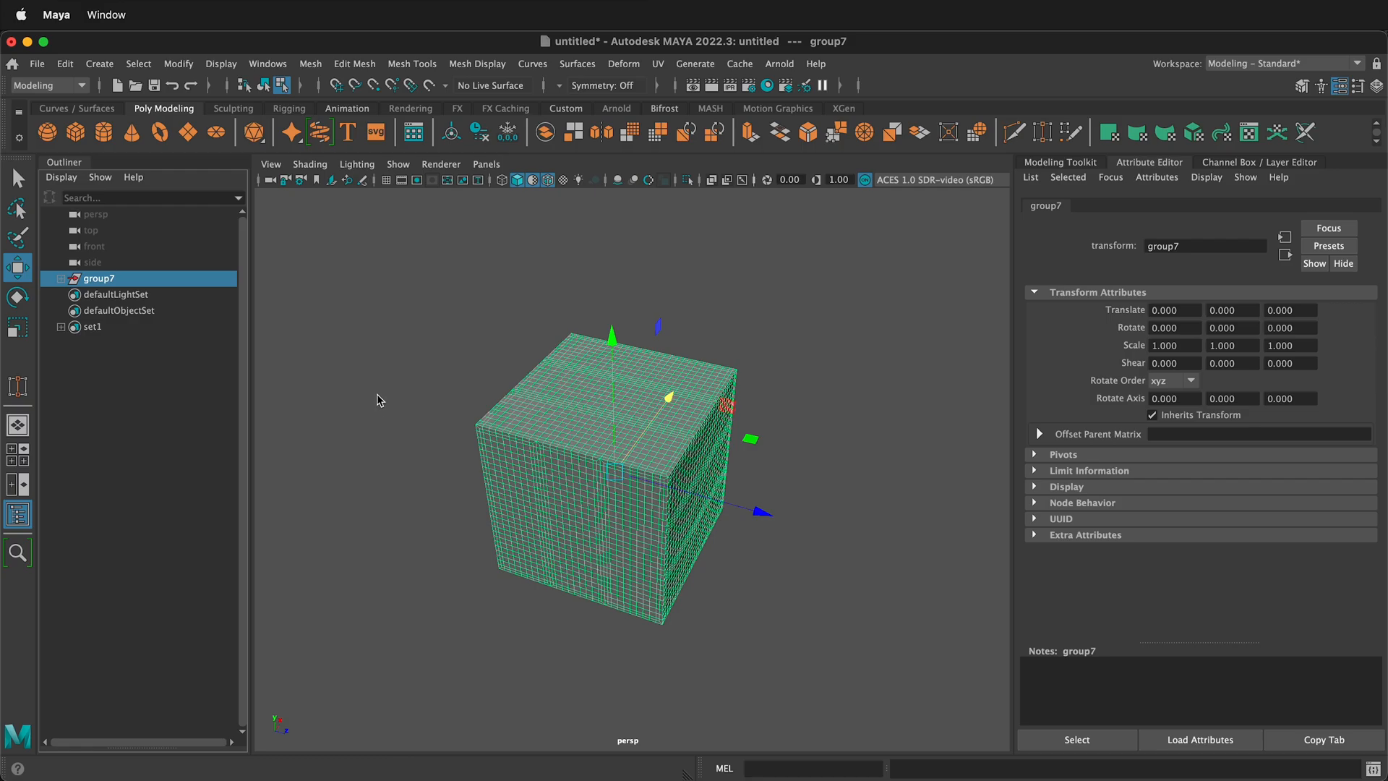
- Add a Sculpt deformer to the parent group and scale its sculptor uniformly to about 23.92 to round the cube
left_click(622, 64)
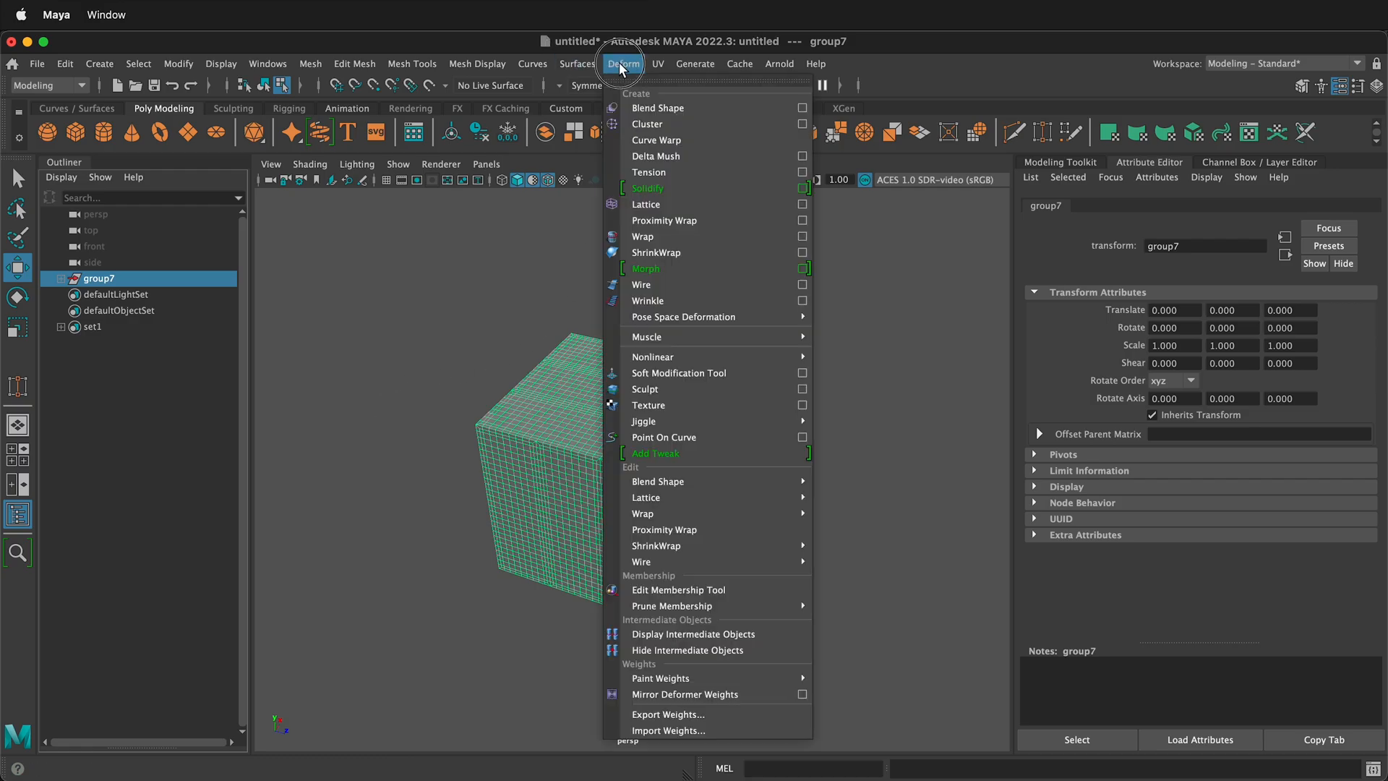
left_click(645, 389)
key("r")
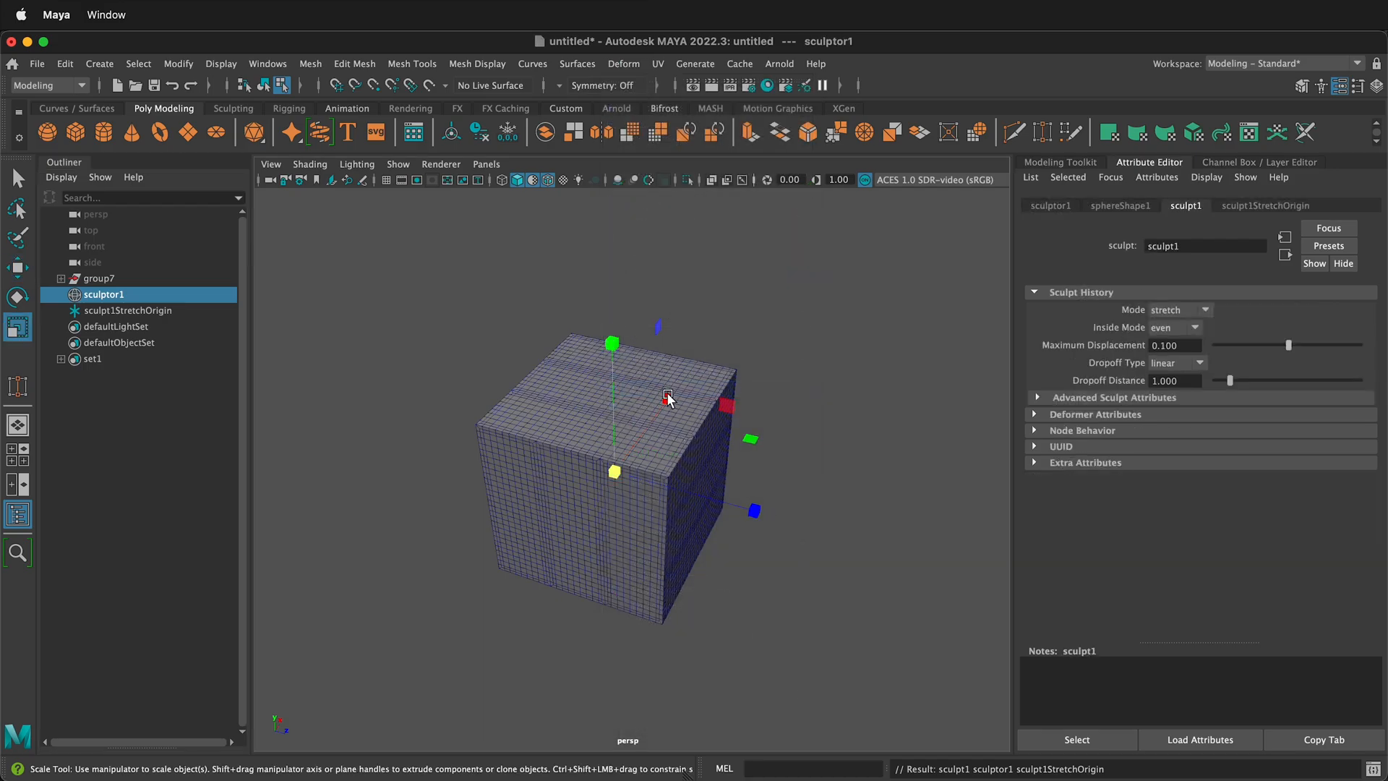
mouse_move(615, 478)
left_mouse_down()
mouse_move(698, 498)
mouse_move(759, 397)
mouse_move(878, 381)
left_mouse_up()
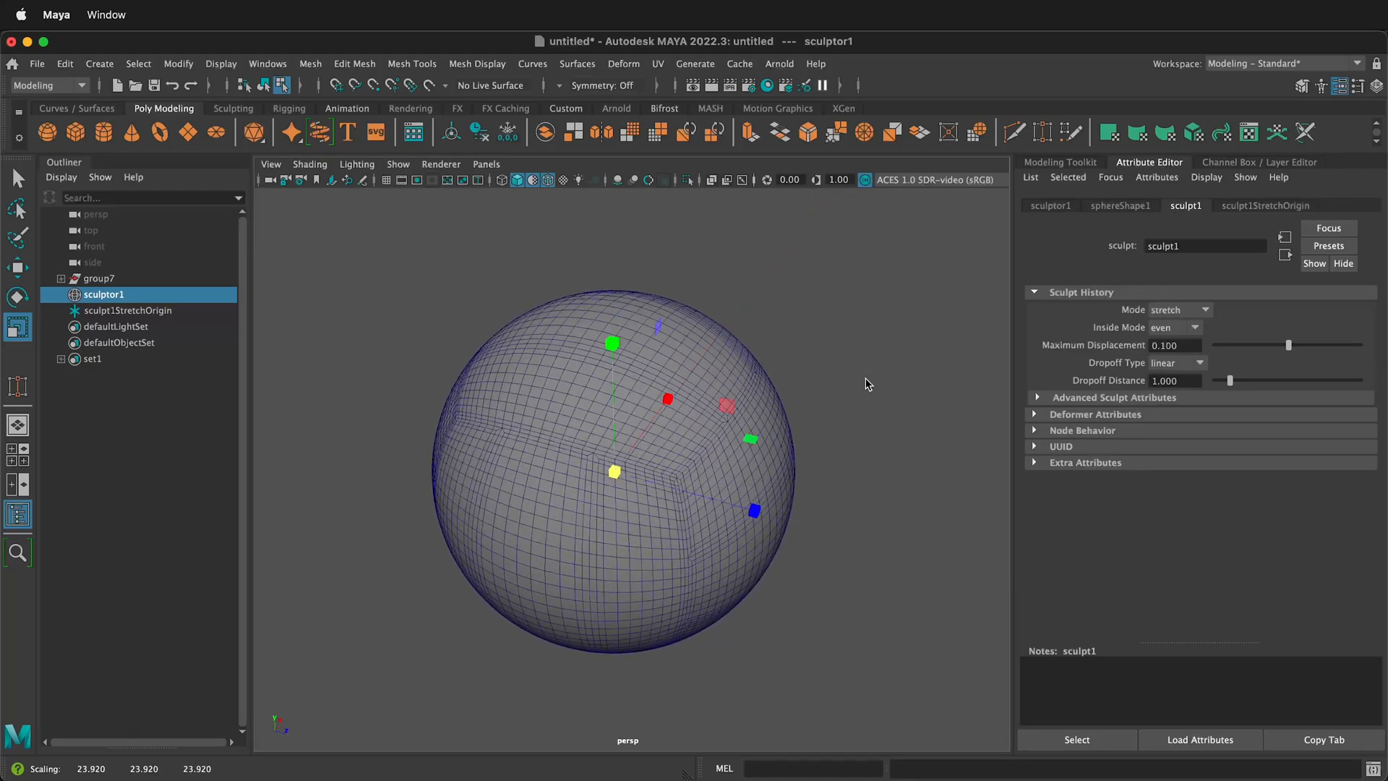
- Set the sculptor's X, Y and Z scale to 42
left_click(1052, 206)
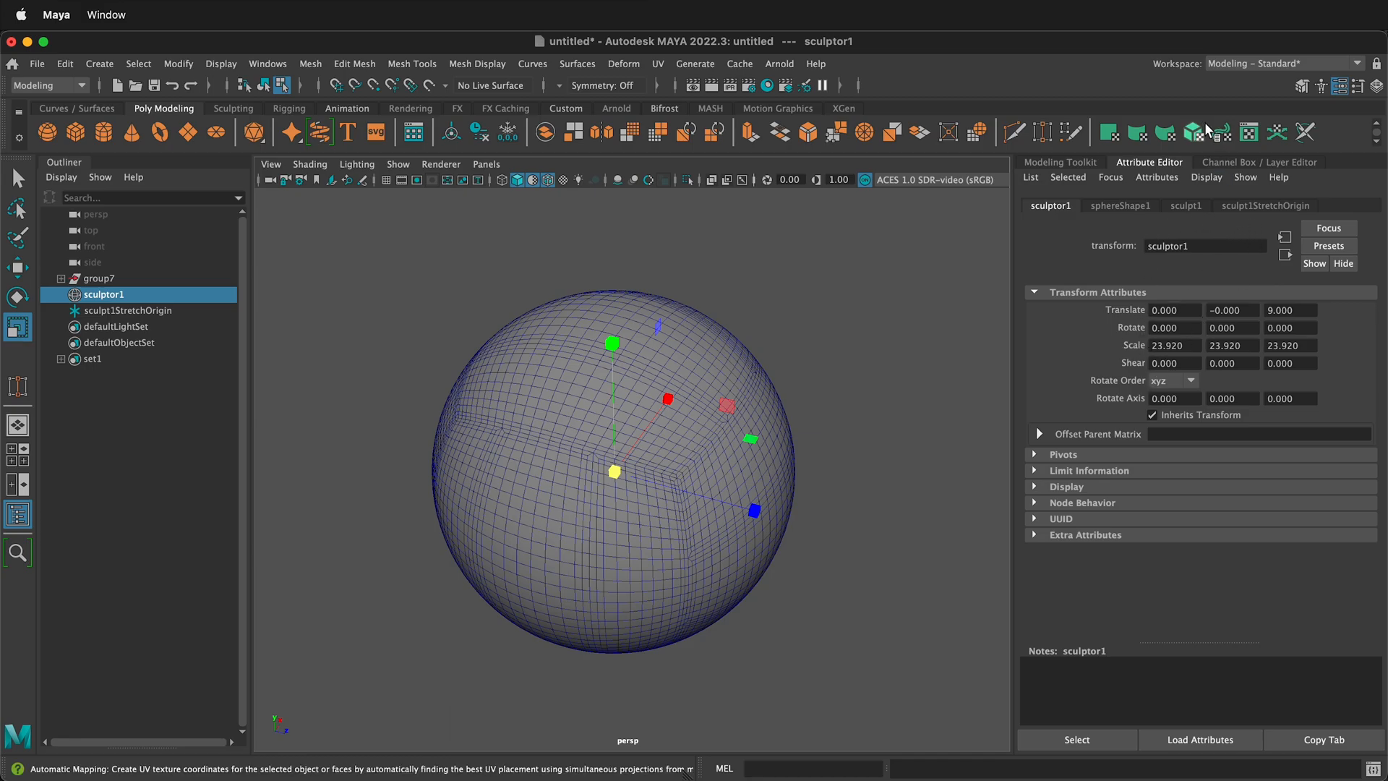
left_click(1258, 162)
left_click(1215, 304)
left_click_drag(1359, 306, 1359, 333)
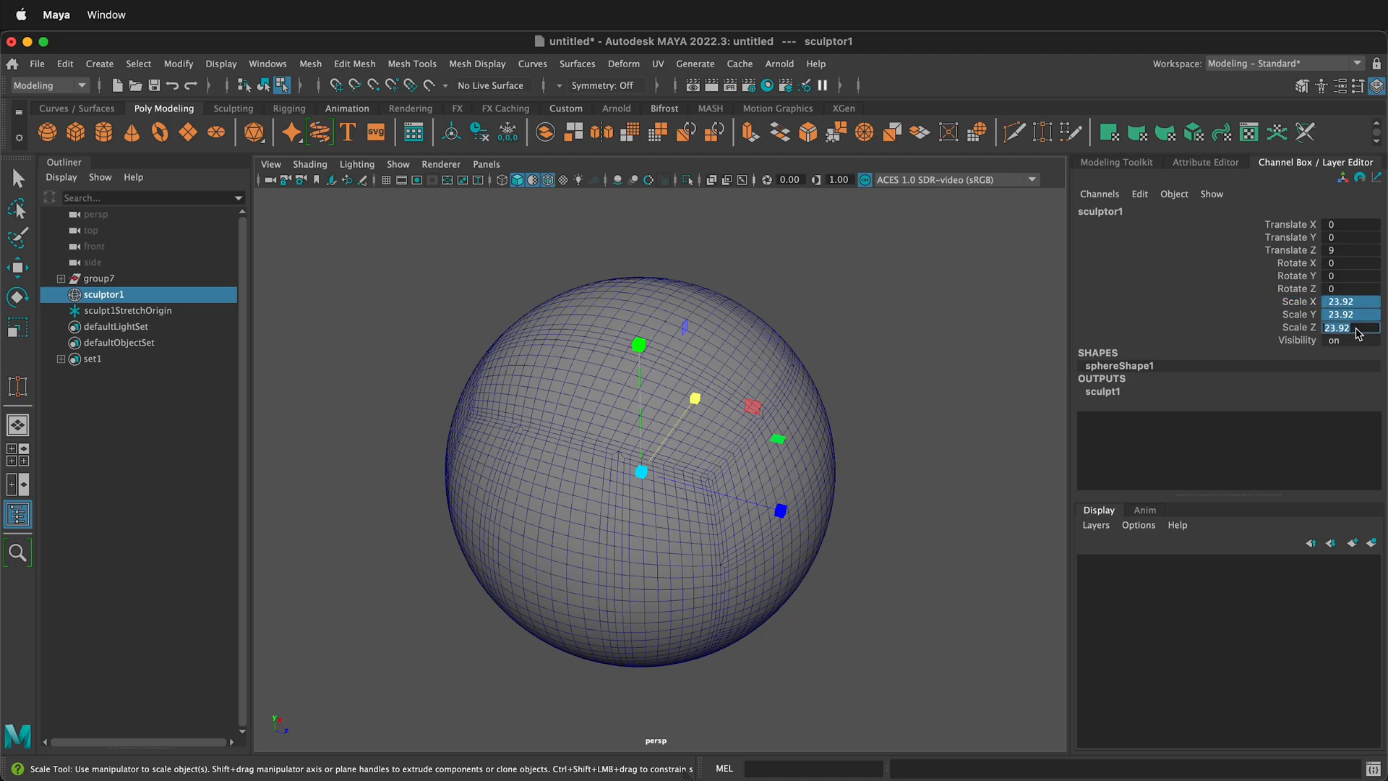
type("42")
key("Return")
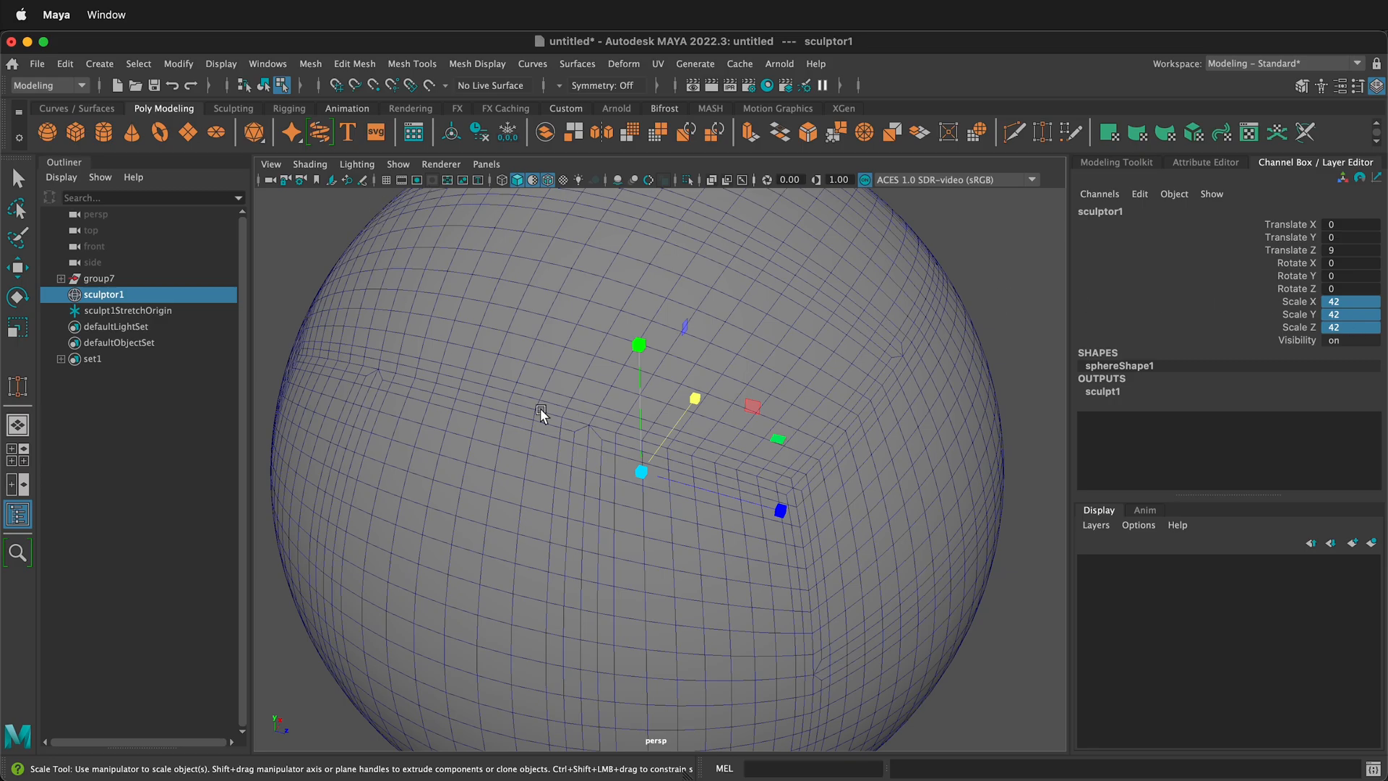
scroll(580, 424, "down", 6)
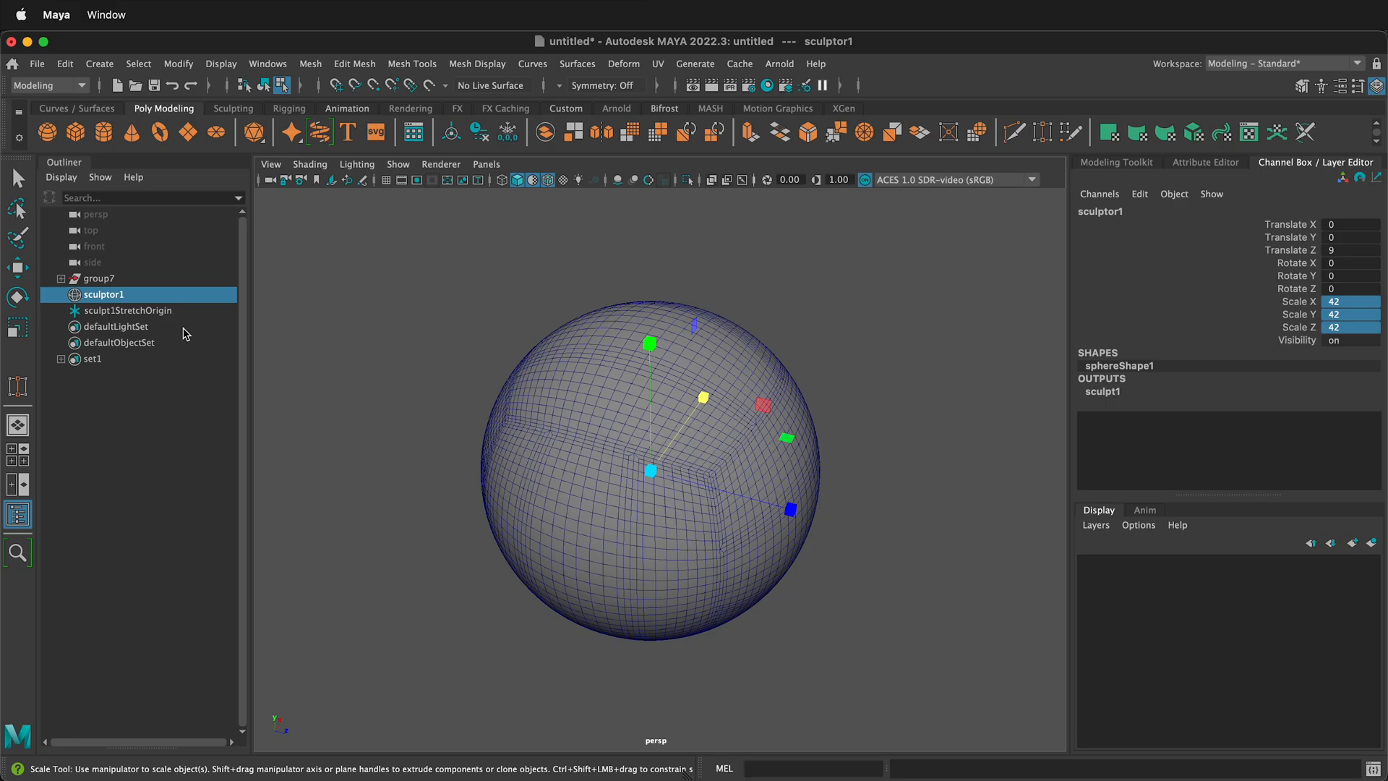
- Select the members of the stored edge set and create a Cluster deformer on them
left_click(93, 360)
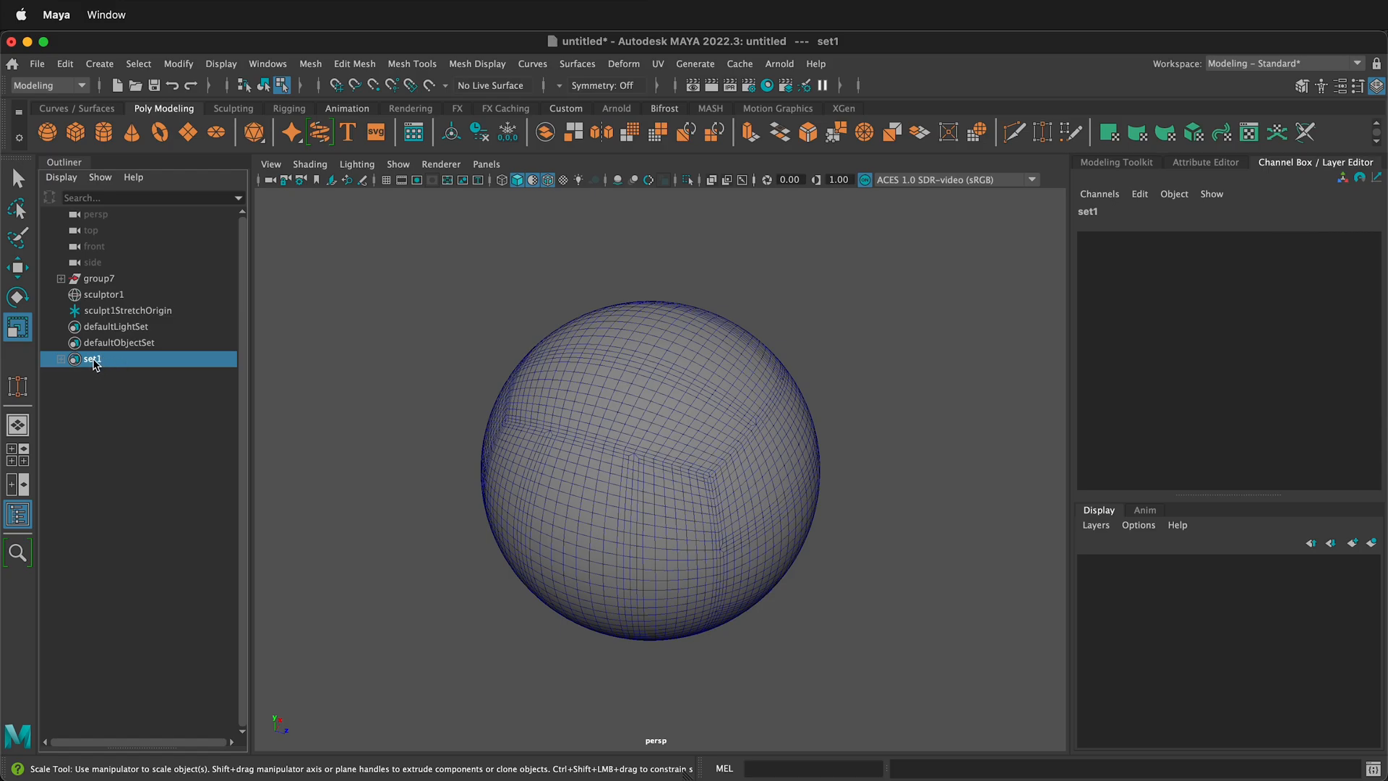
right_click_drag(94, 363, 134, 371)
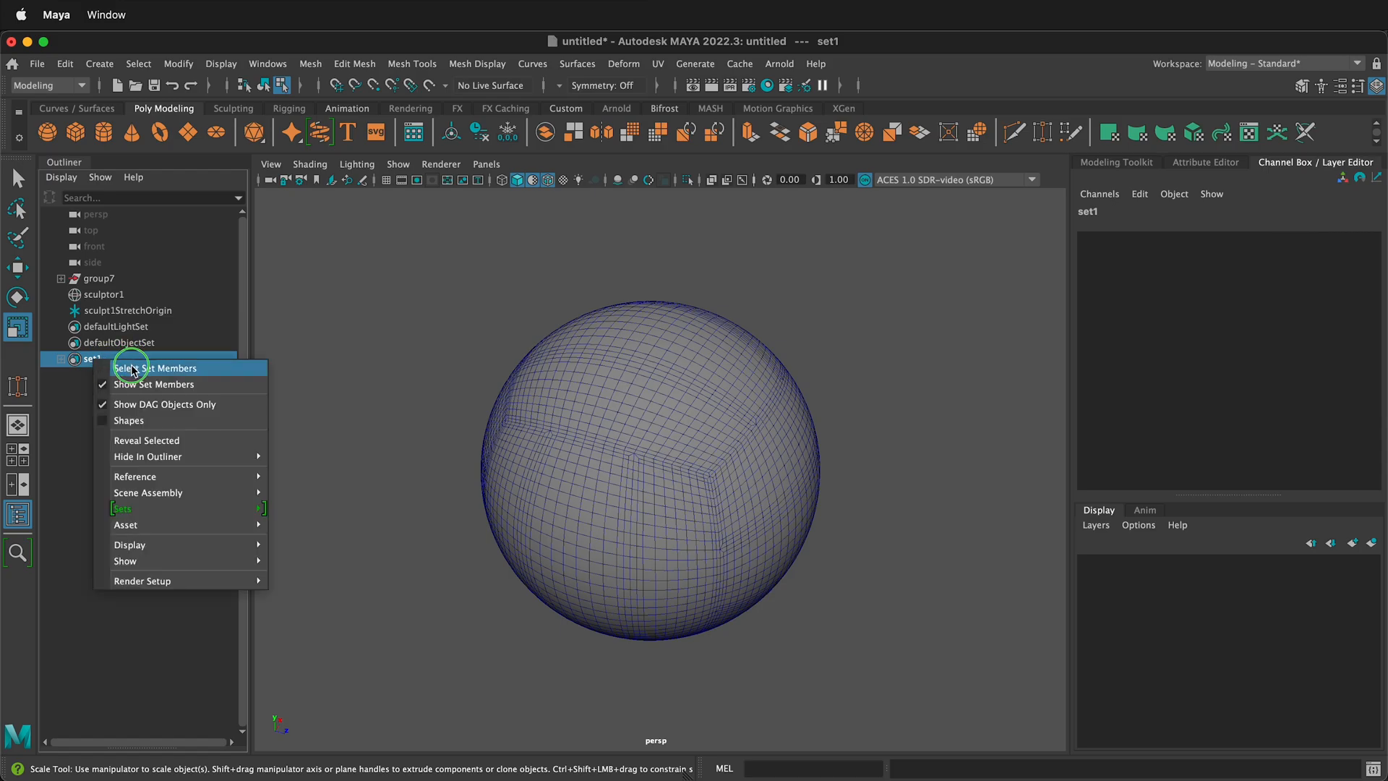
left_click(134, 369)
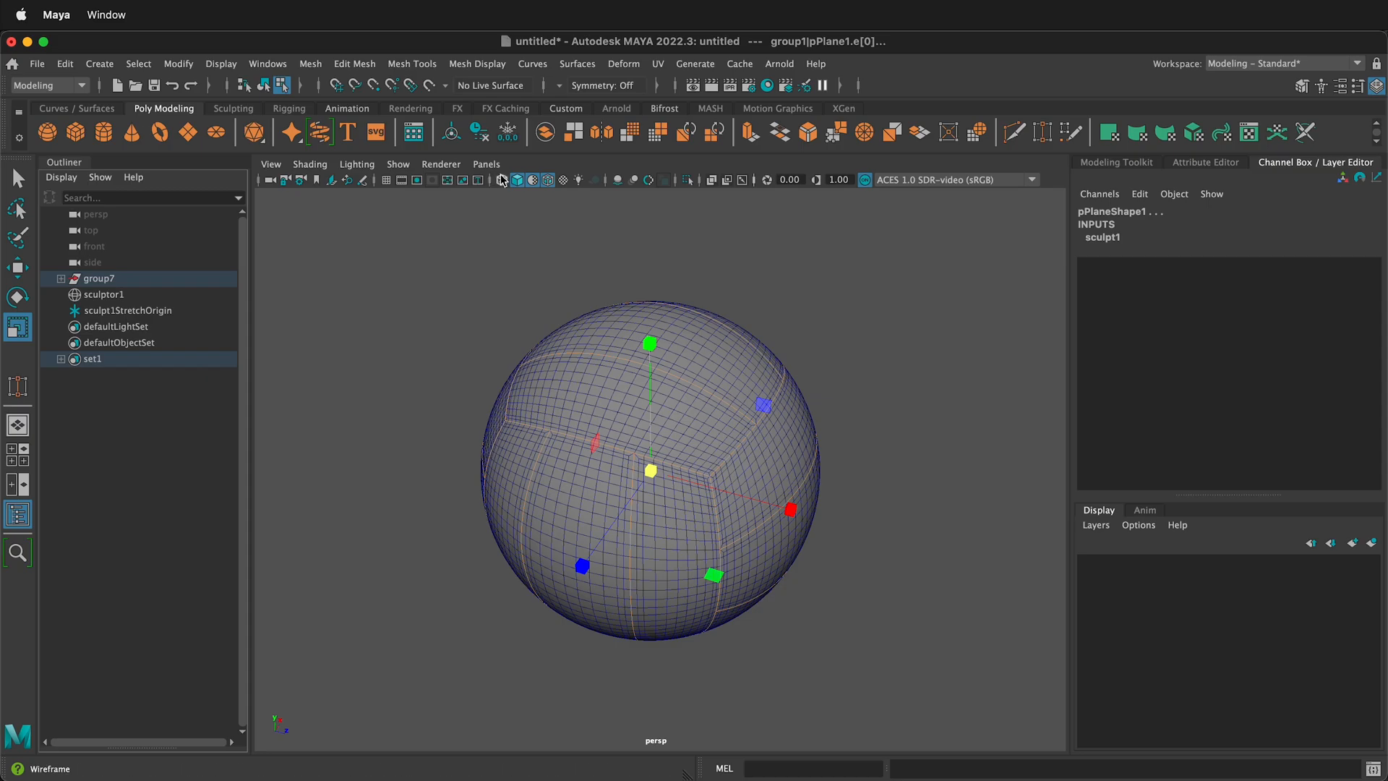
left_click(624, 64)
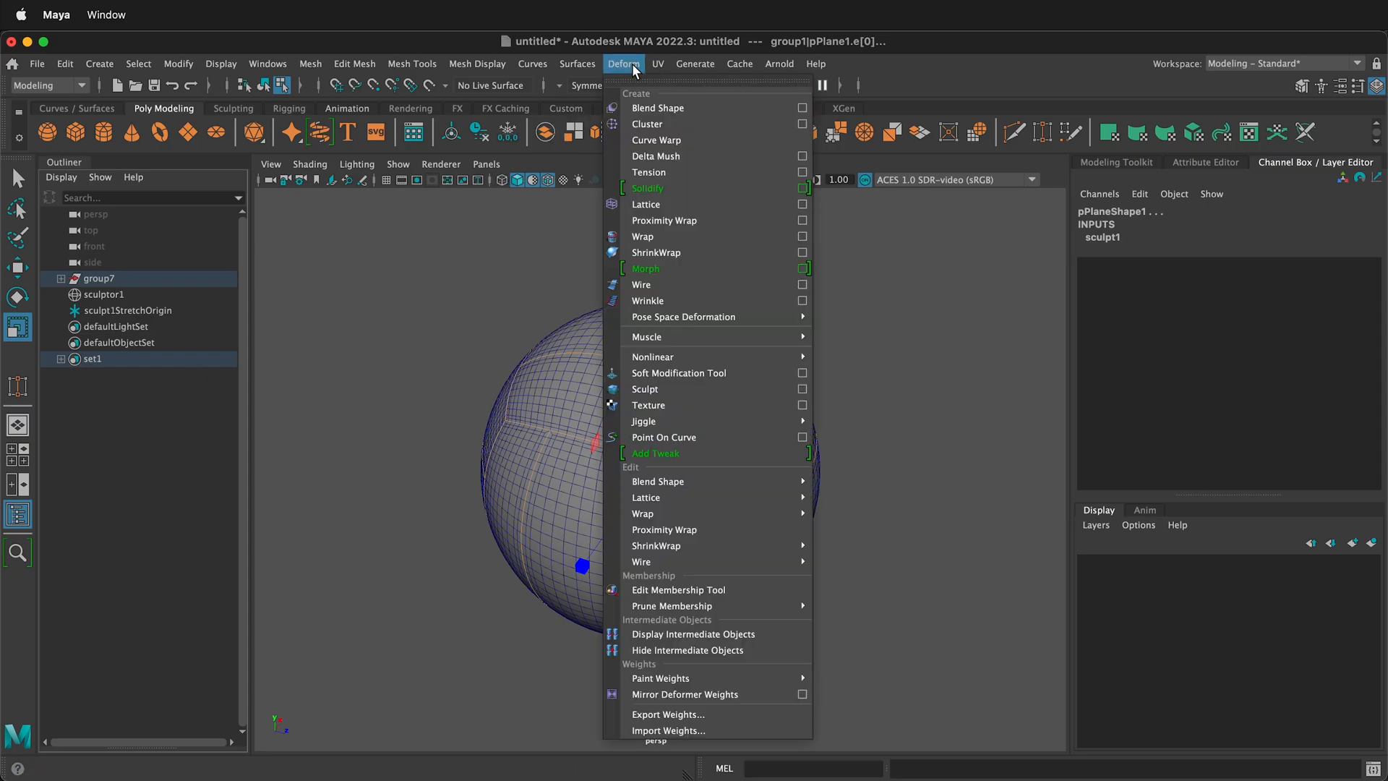
left_click(654, 131)
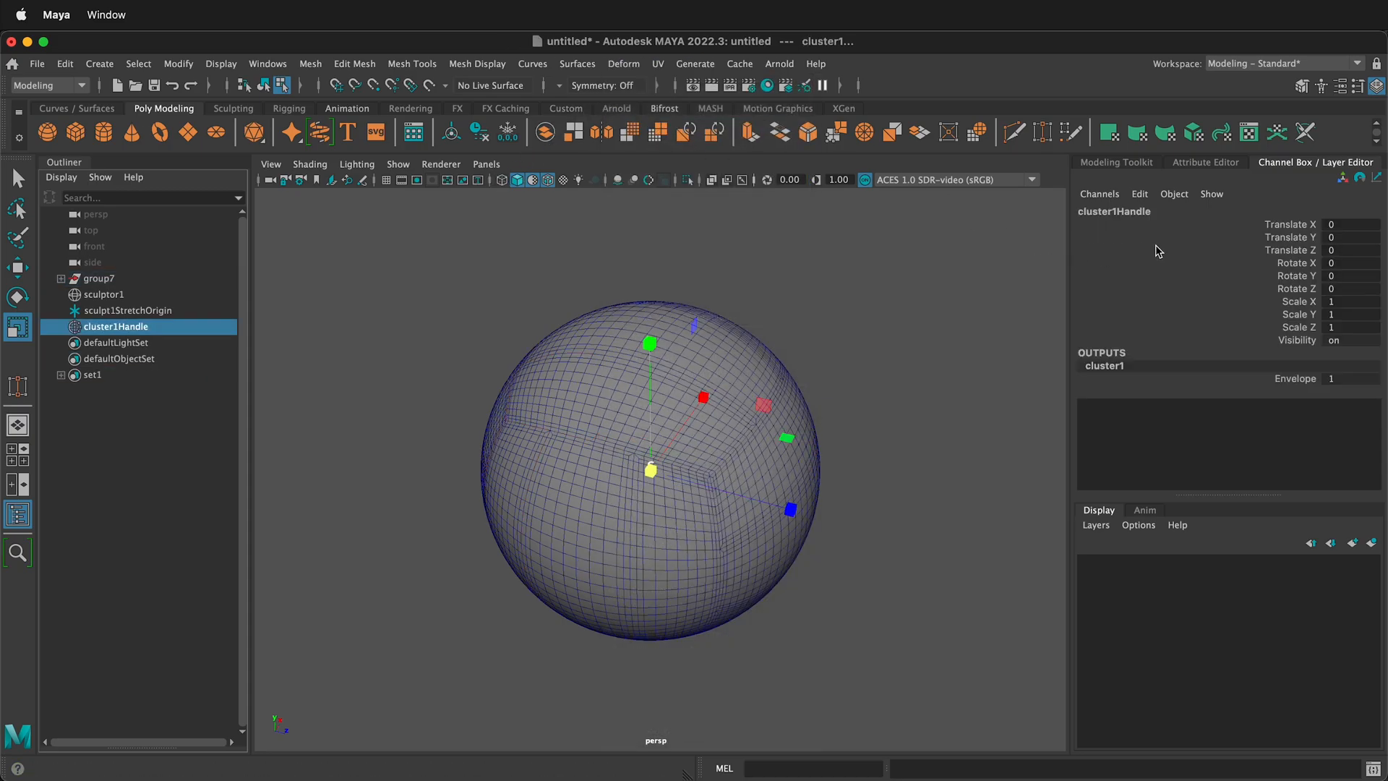
- Set the cluster handle's X, Y and Z scale to 0.99 to sink the panel seams
left_click(1304, 328)
left_click_drag(1345, 302, 1345, 326)
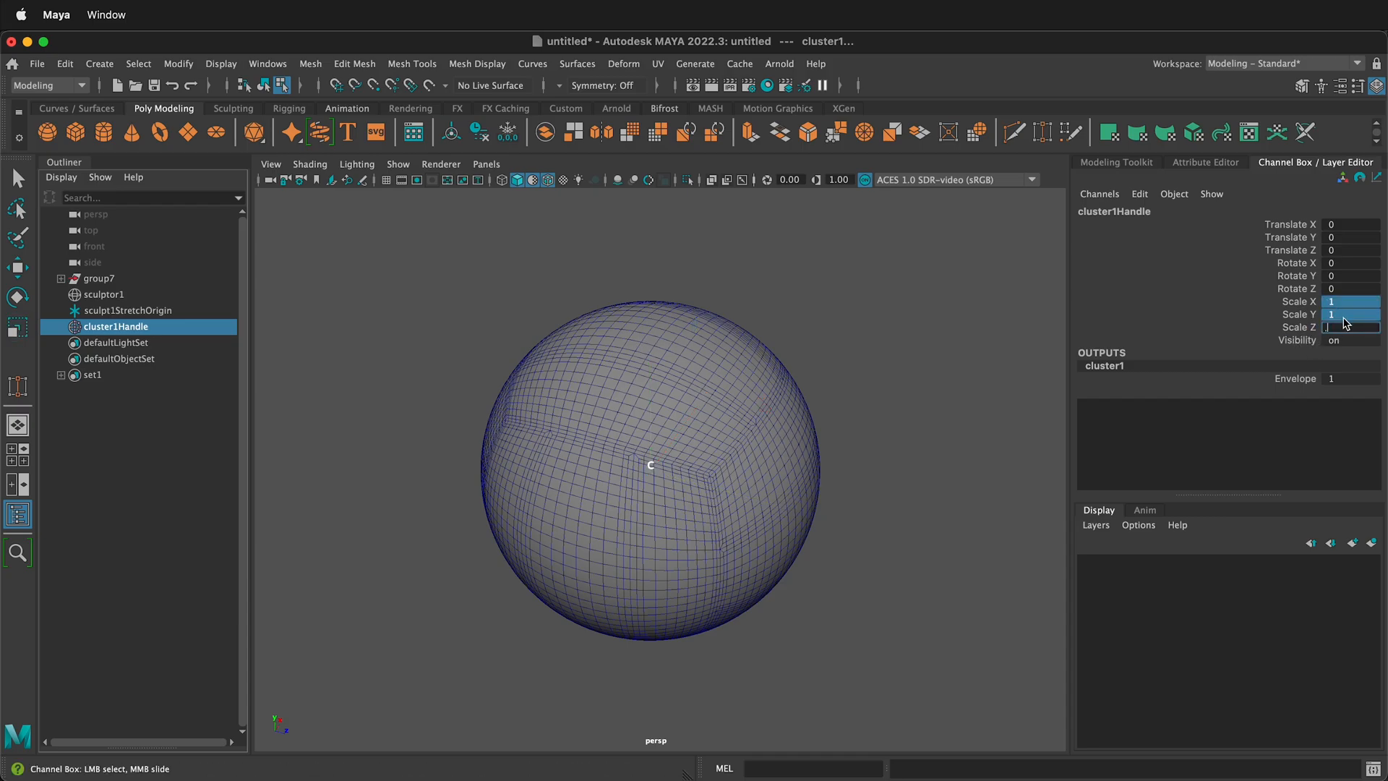
type(".99")
key("Return")
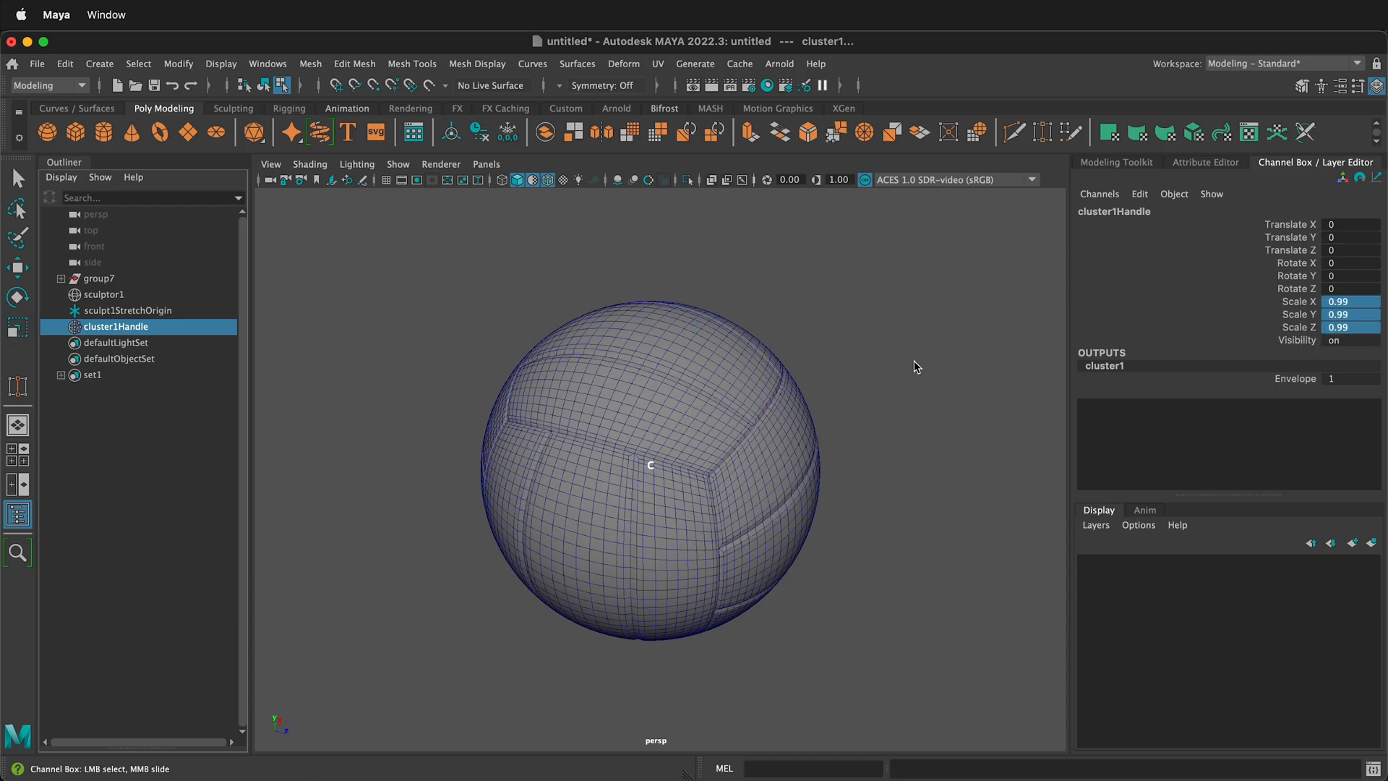
scroll(585, 448, "up", 5)
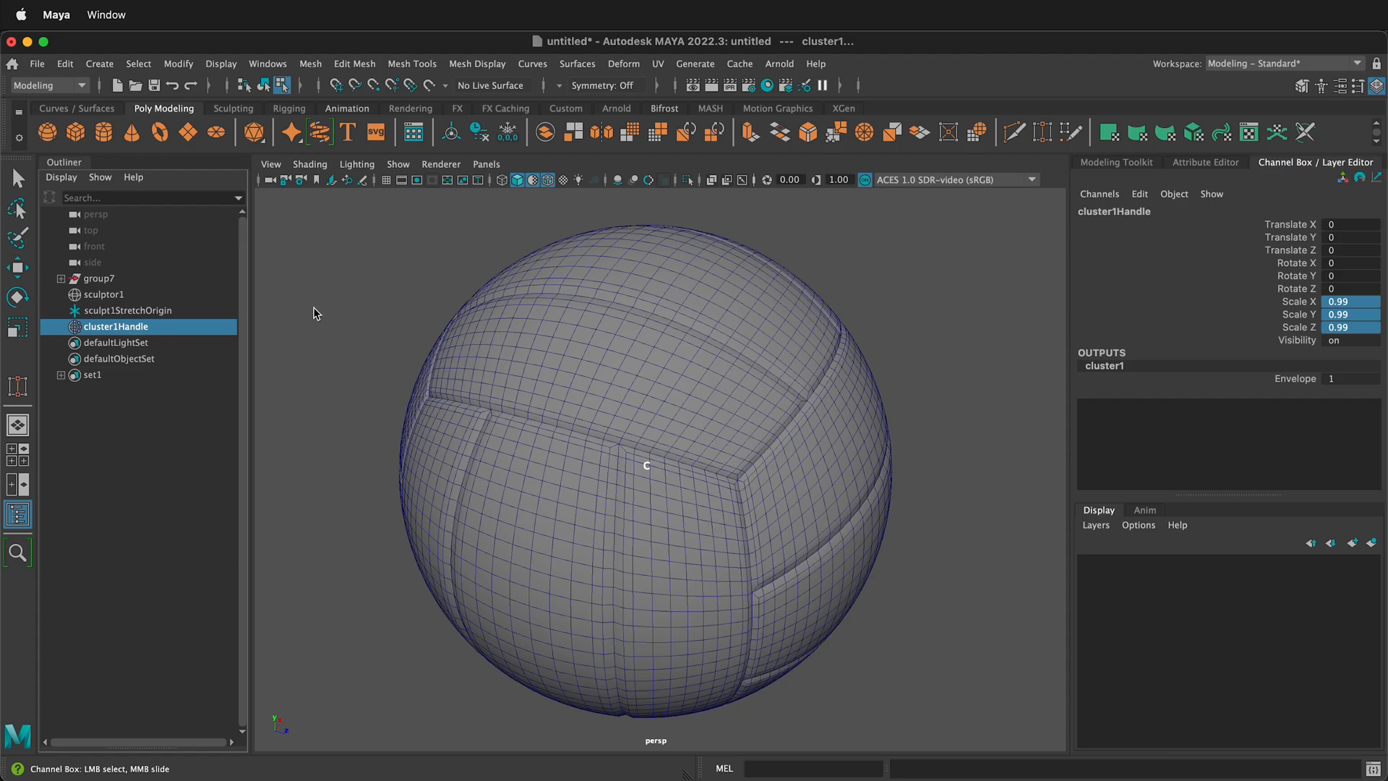
- Combine all the panels in the parent group into a single mesh
left_click(100, 279)
key("r")
scroll(614, 385, "down", 2)
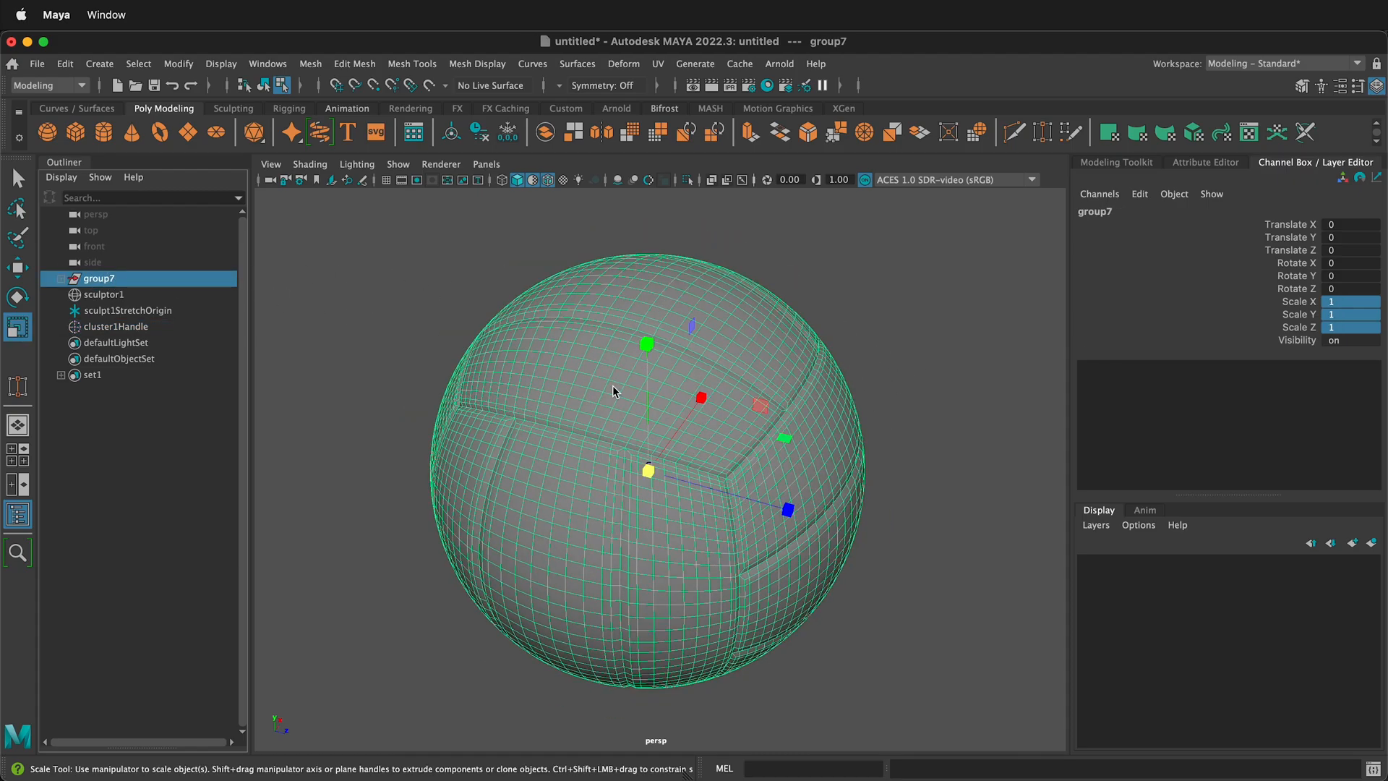
left_click(311, 64)
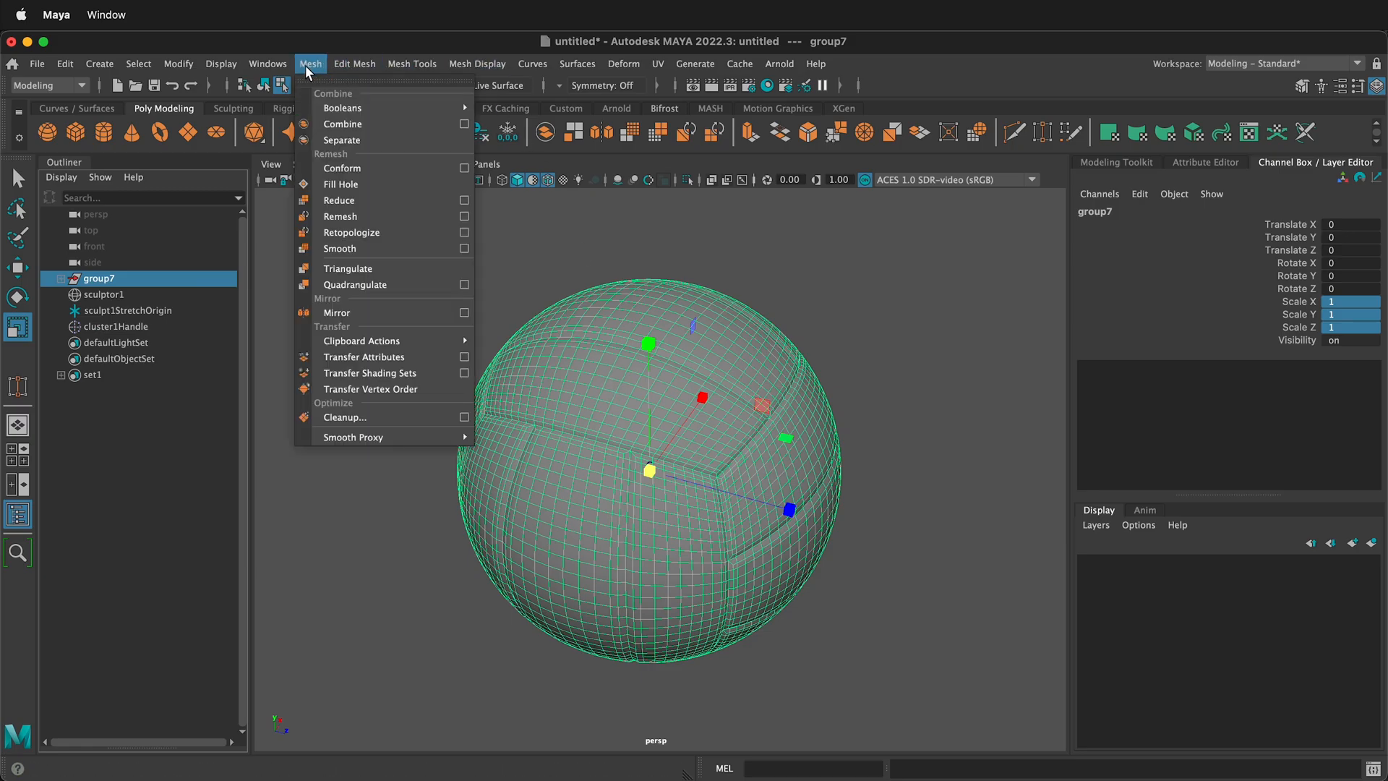
left_click(343, 125)
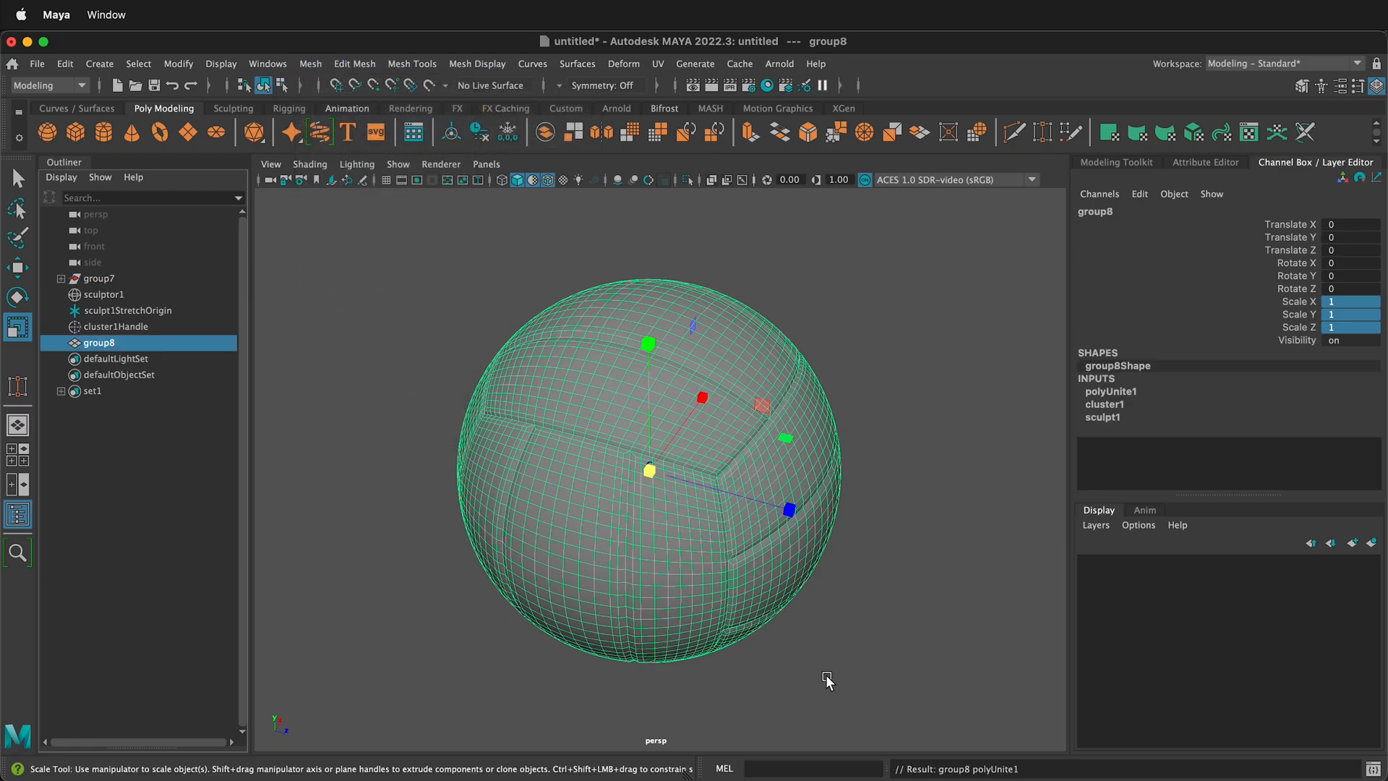
- Select all vertices of the combined ball and merge them
right_click(538, 397)
right_click_drag(539, 397, 470, 397)
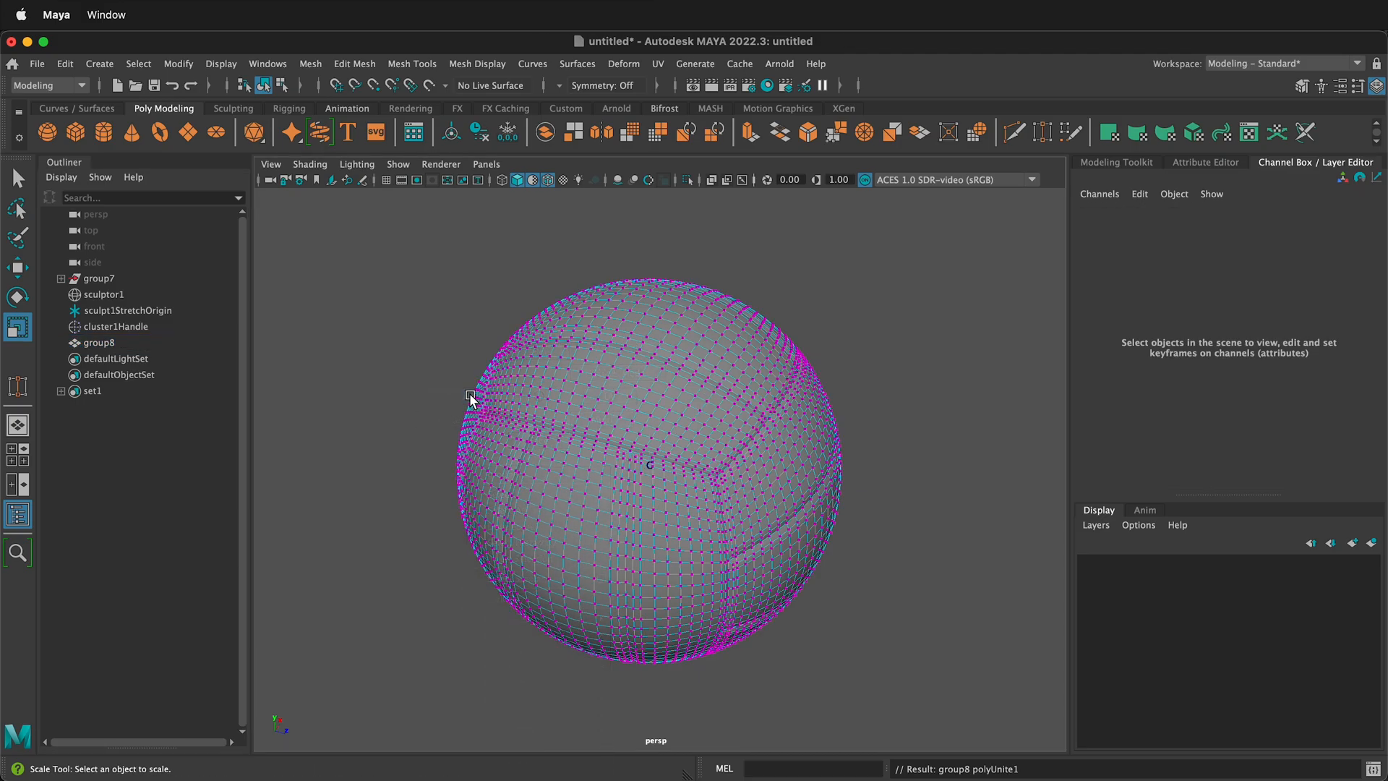
left_click_drag(391, 246, 963, 700)
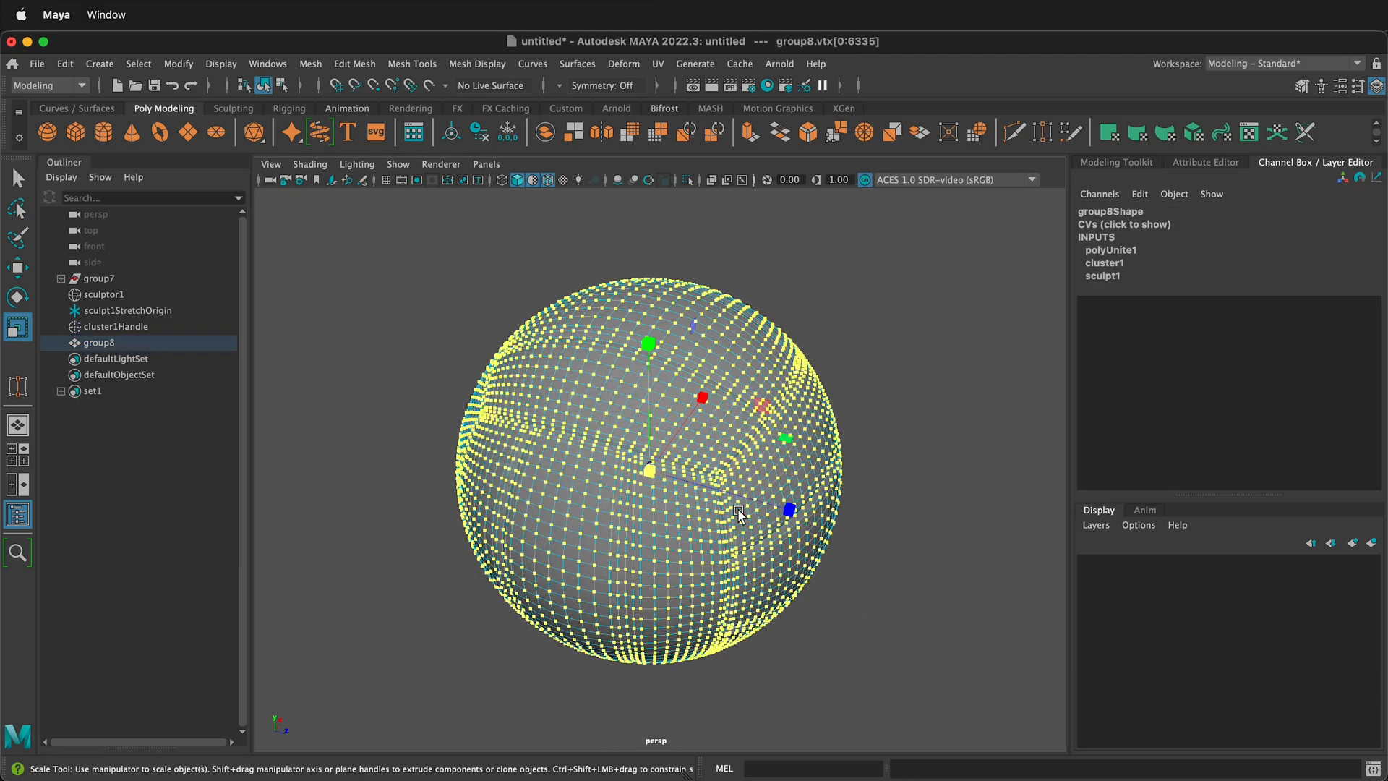
right_click(699, 364, "shift")
right_click_drag(699, 359, 693, 312, "shift")
left_click(802, 289)
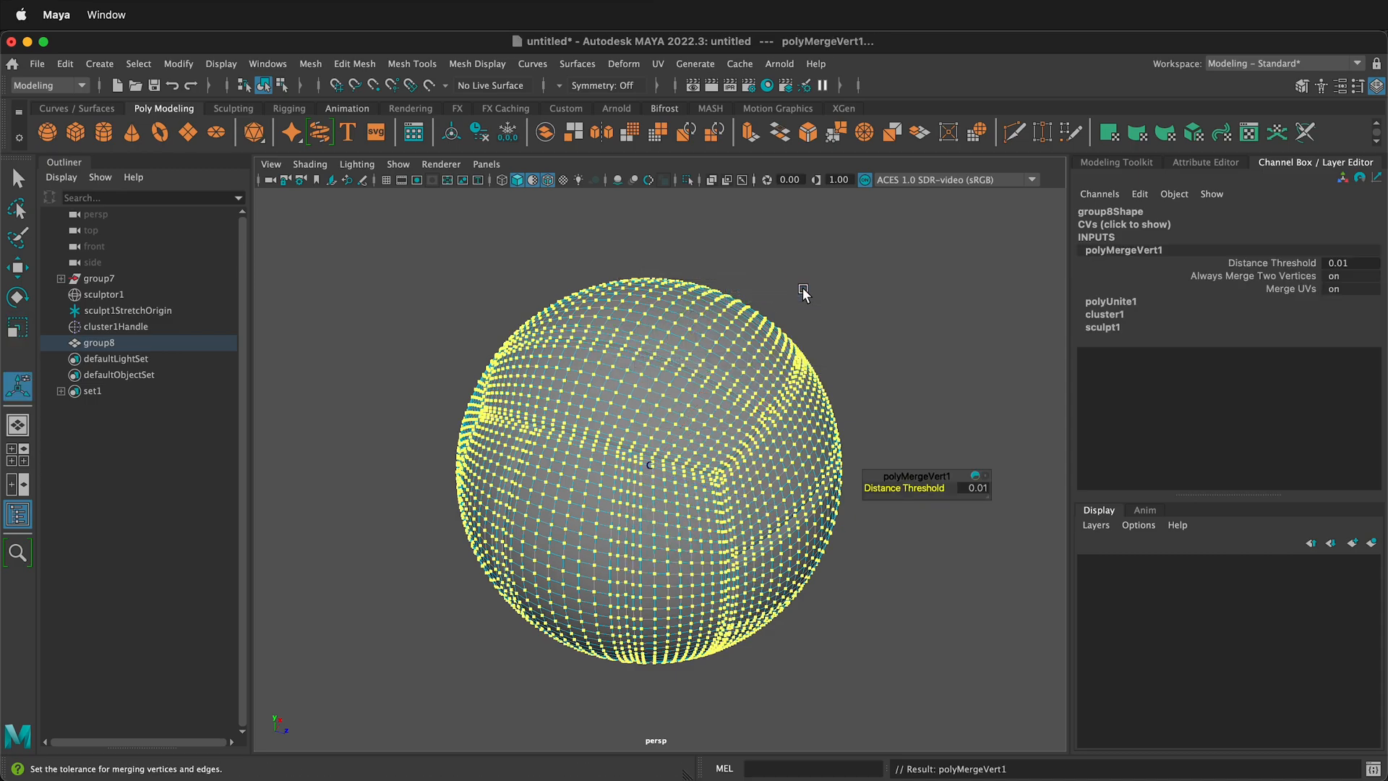
- Select the merged ball as a whole object and delete its construction history
left_click(17, 178)
left_click(463, 312)
right_click_drag(371, 284, 444, 253)
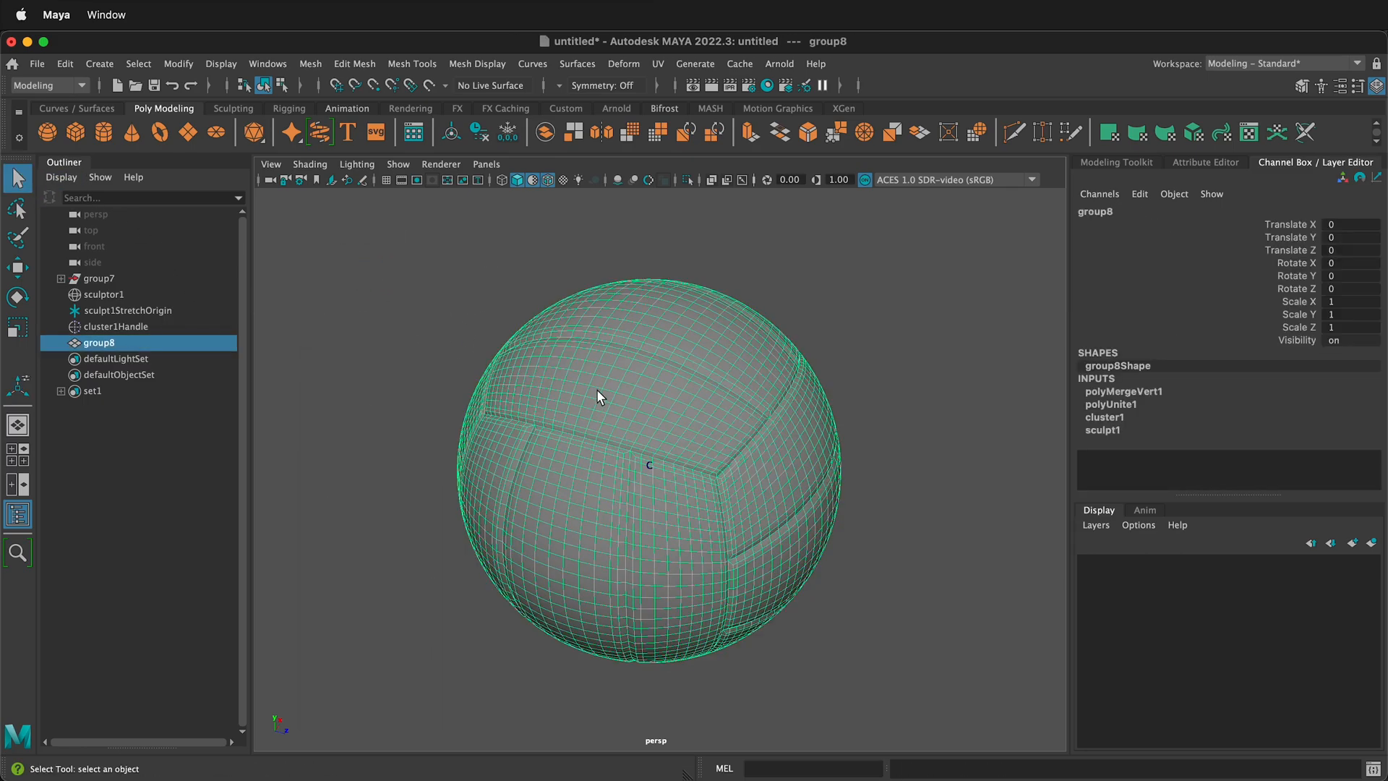
left_click(479, 132)
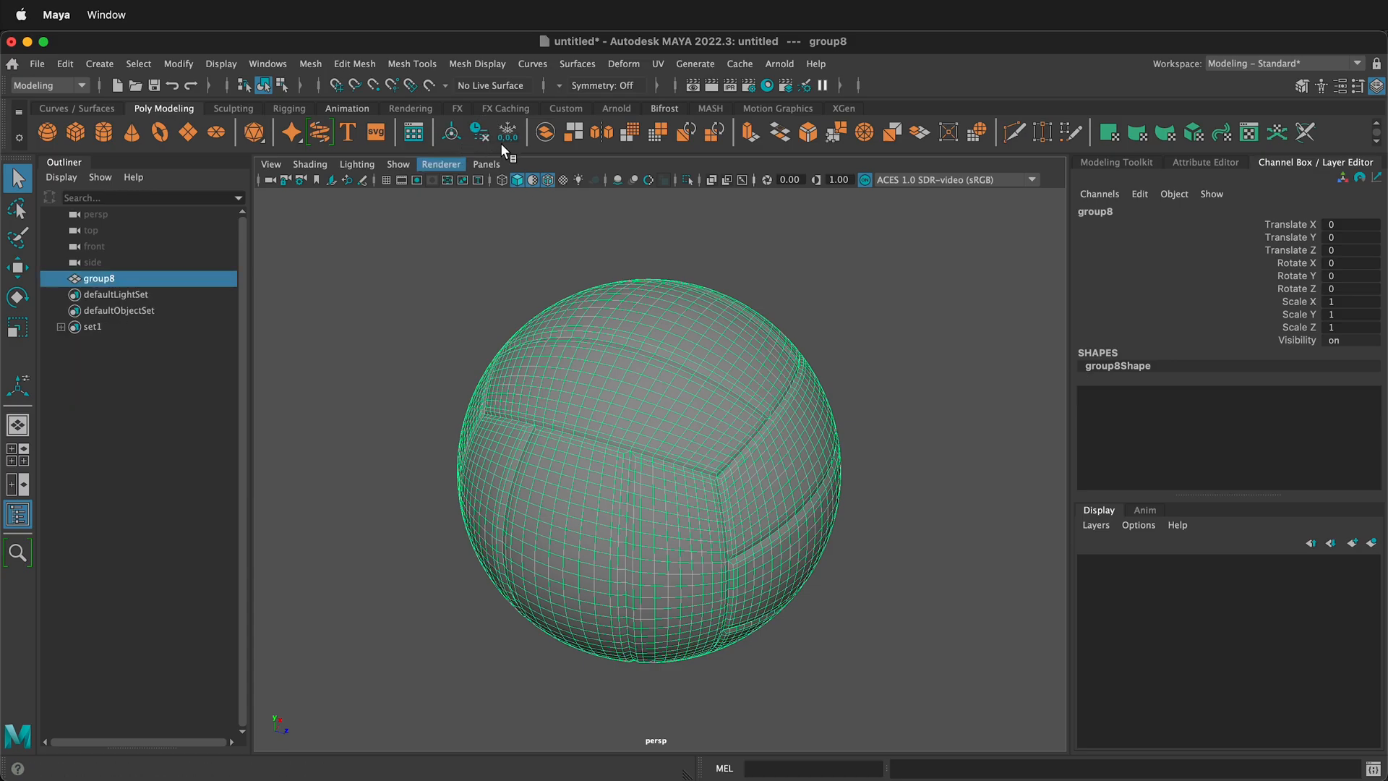
- Freeze the ball's transformations and center its pivot
left_click(509, 142)
left_click(461, 143)
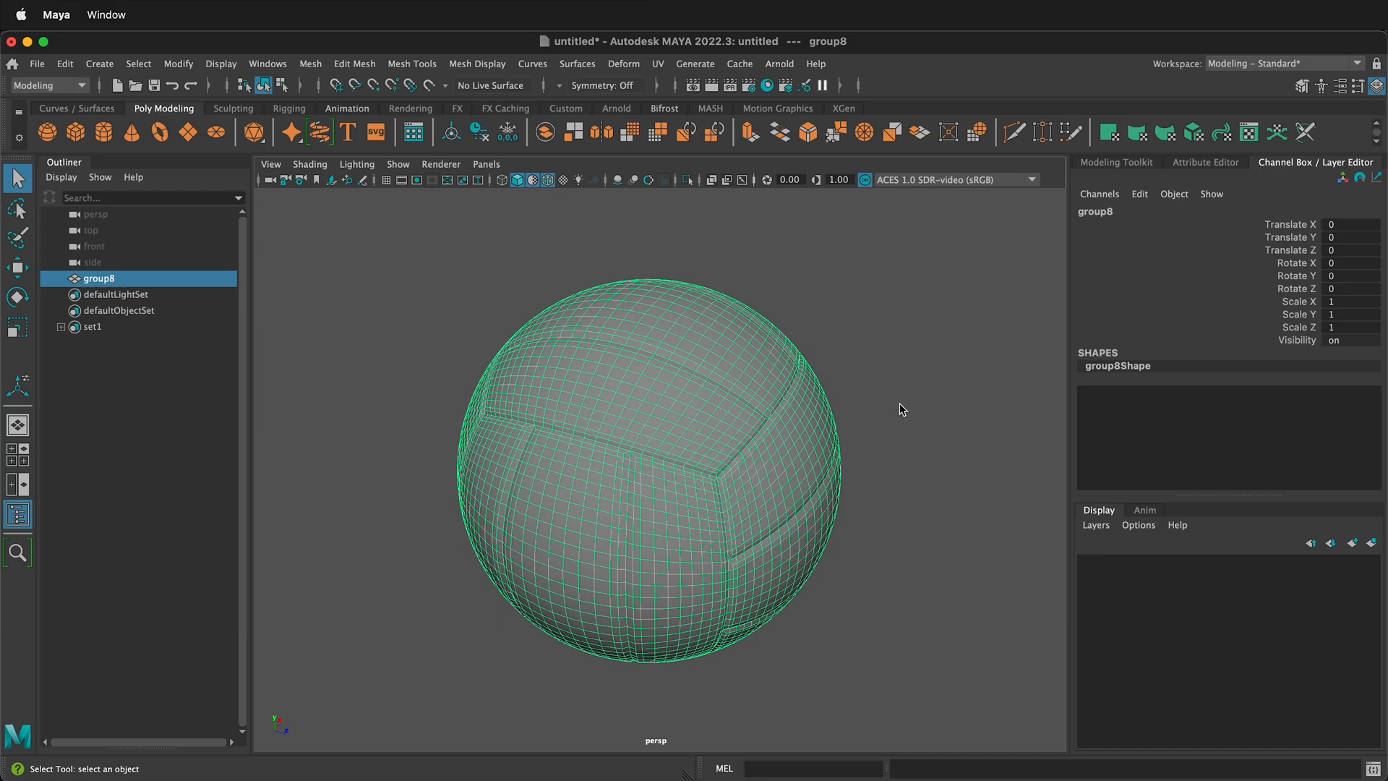
- Set the ball's X, Y and Z scale to 0.23
left_click(1306, 302)
left_click(1305, 325)
left_click(1351, 328)
left_click(1351, 302, "shift")
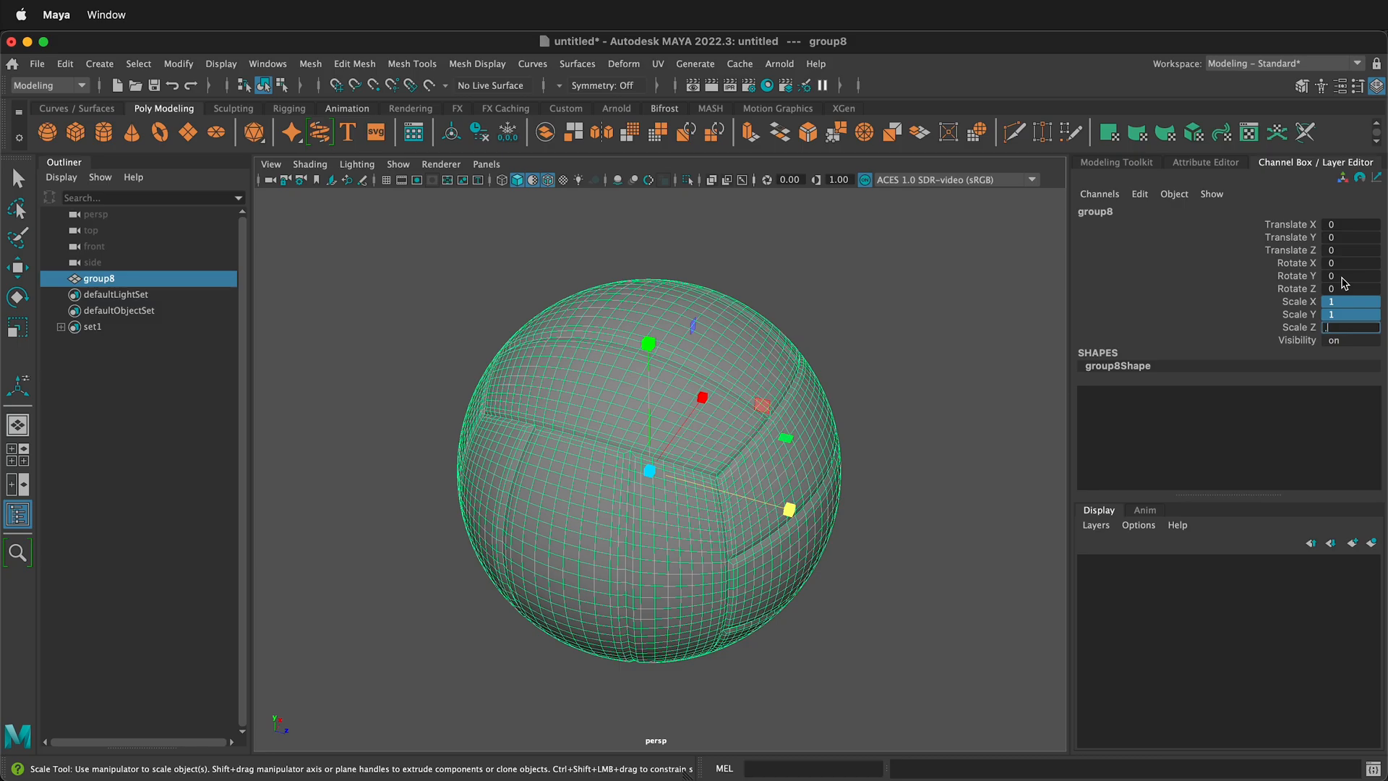
type(".23")
key("Return")
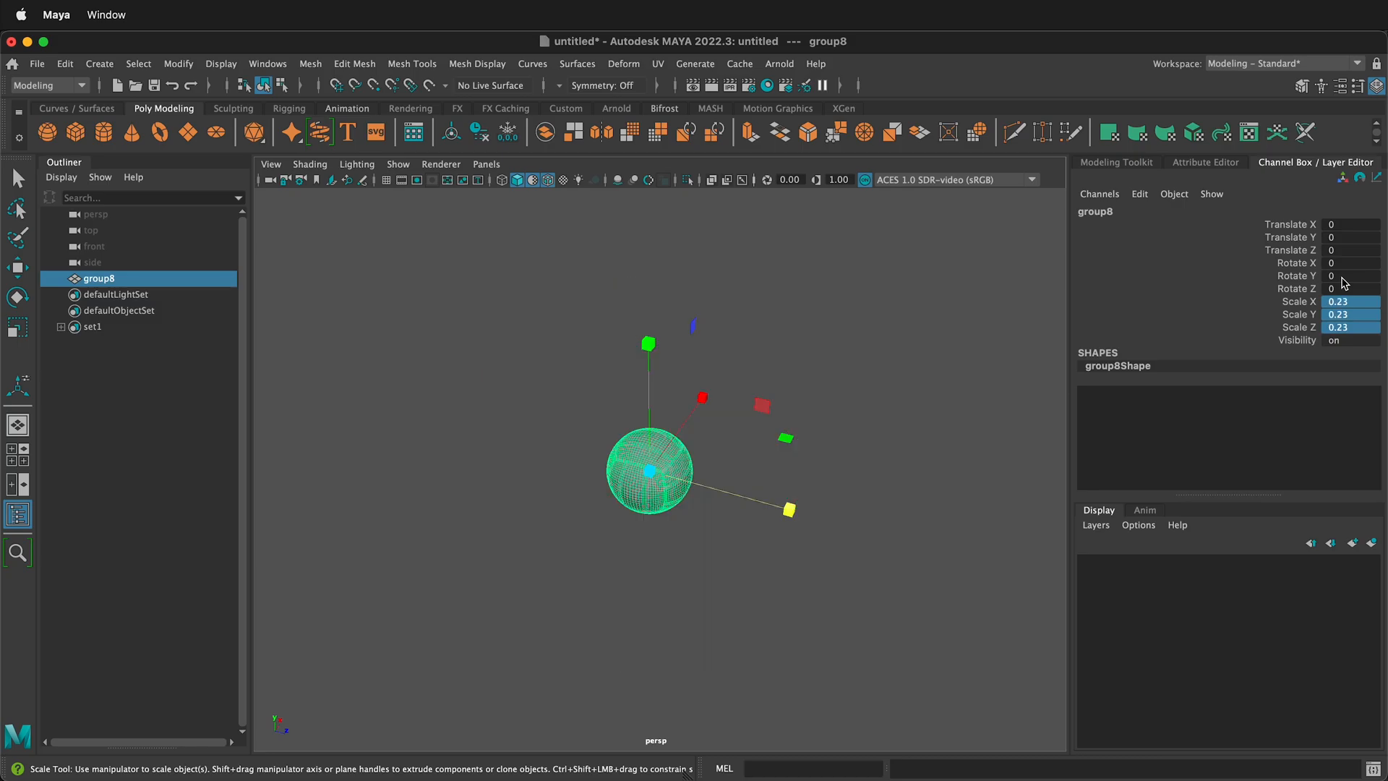
- Create a polygon sphere with a radius of 10.5 as a size reference for the ball
mouse_move(476, 483)
left_mouse_down("alt")
mouse_move(465, 471)
mouse_move(490, 463)
left_mouse_up("alt")
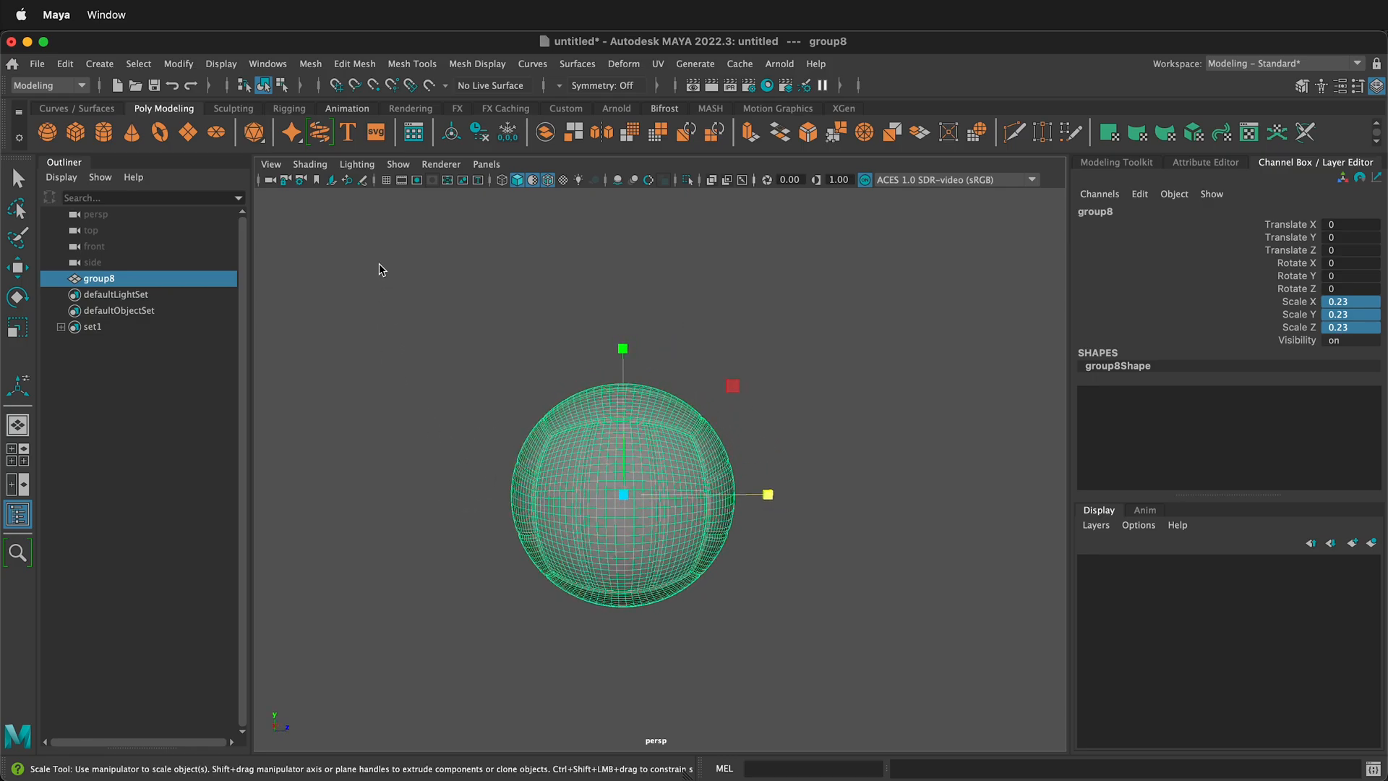
left_click(48, 132)
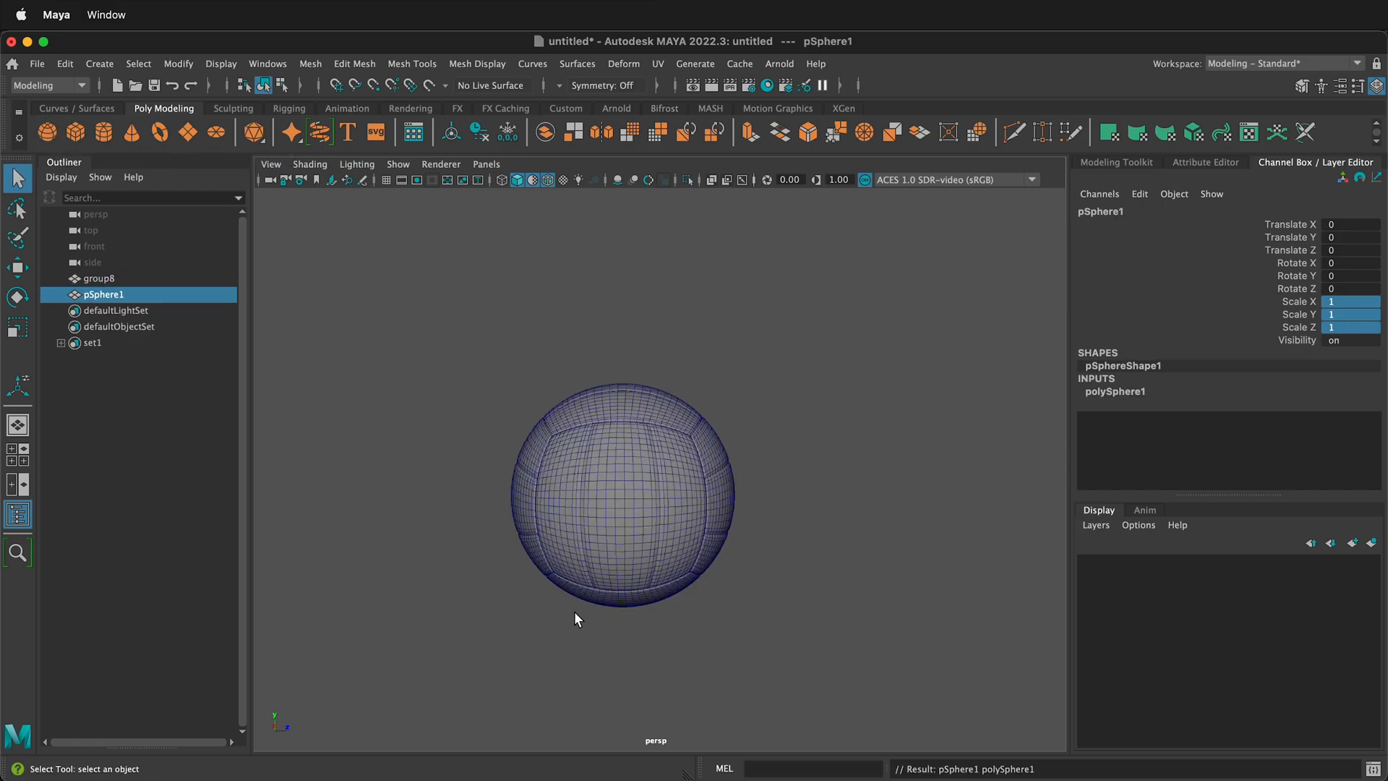
left_click(1194, 164)
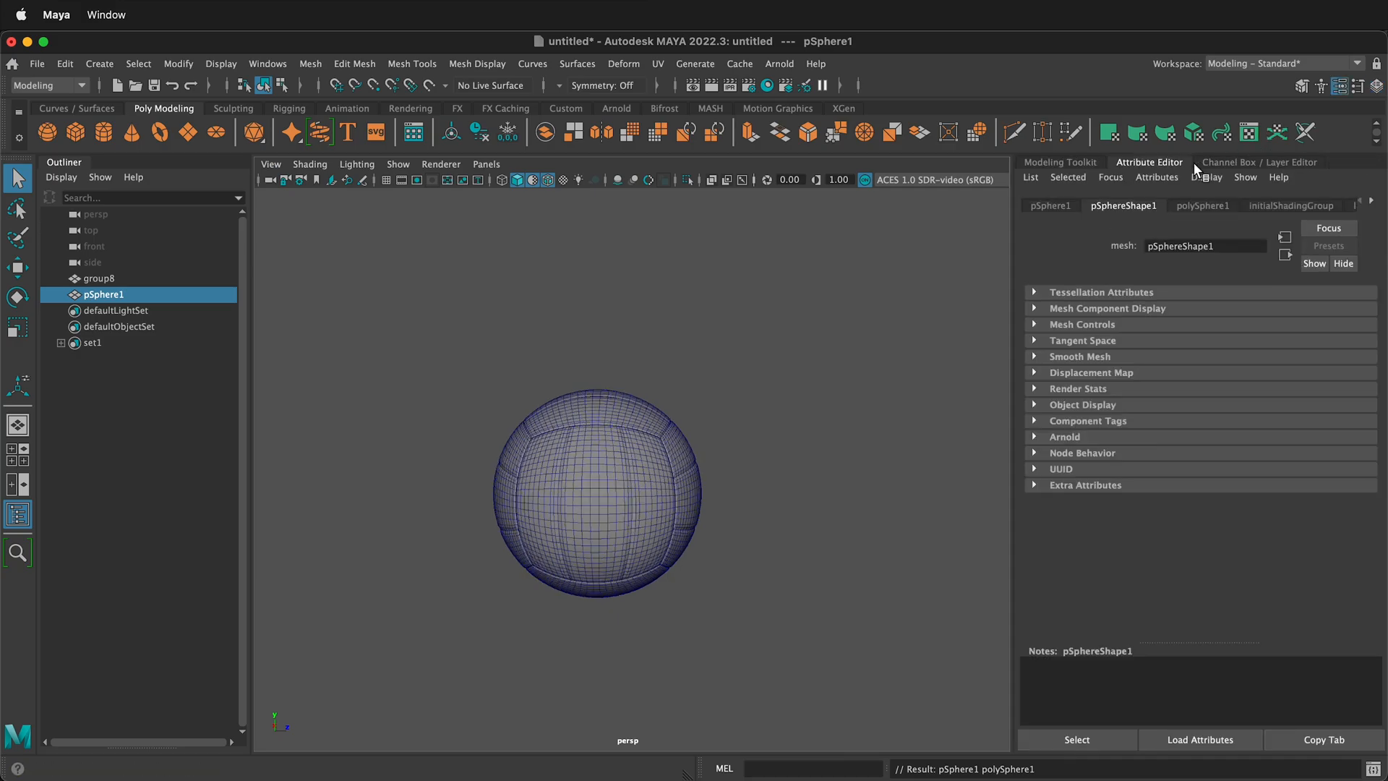
left_click(1199, 207)
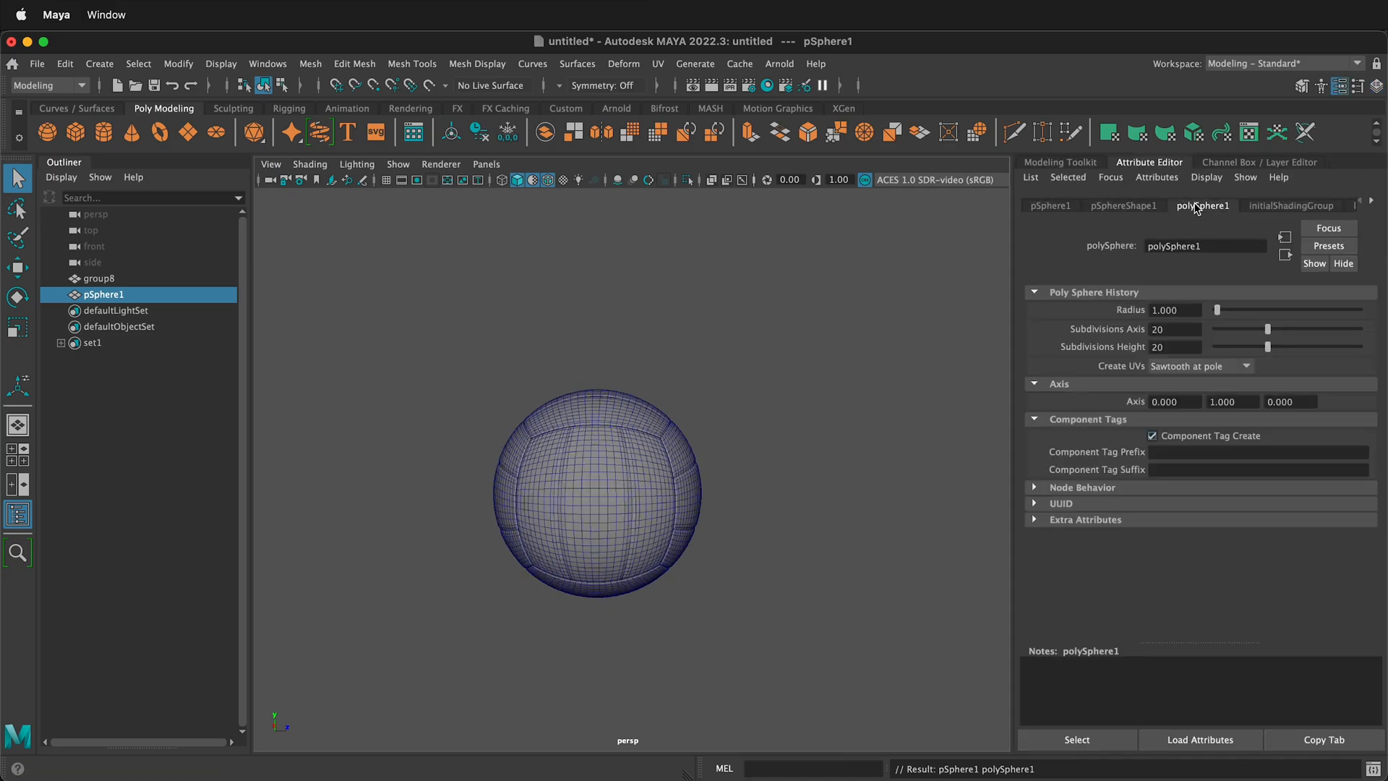
left_click(1186, 311)
type("10.5")
key("Return")
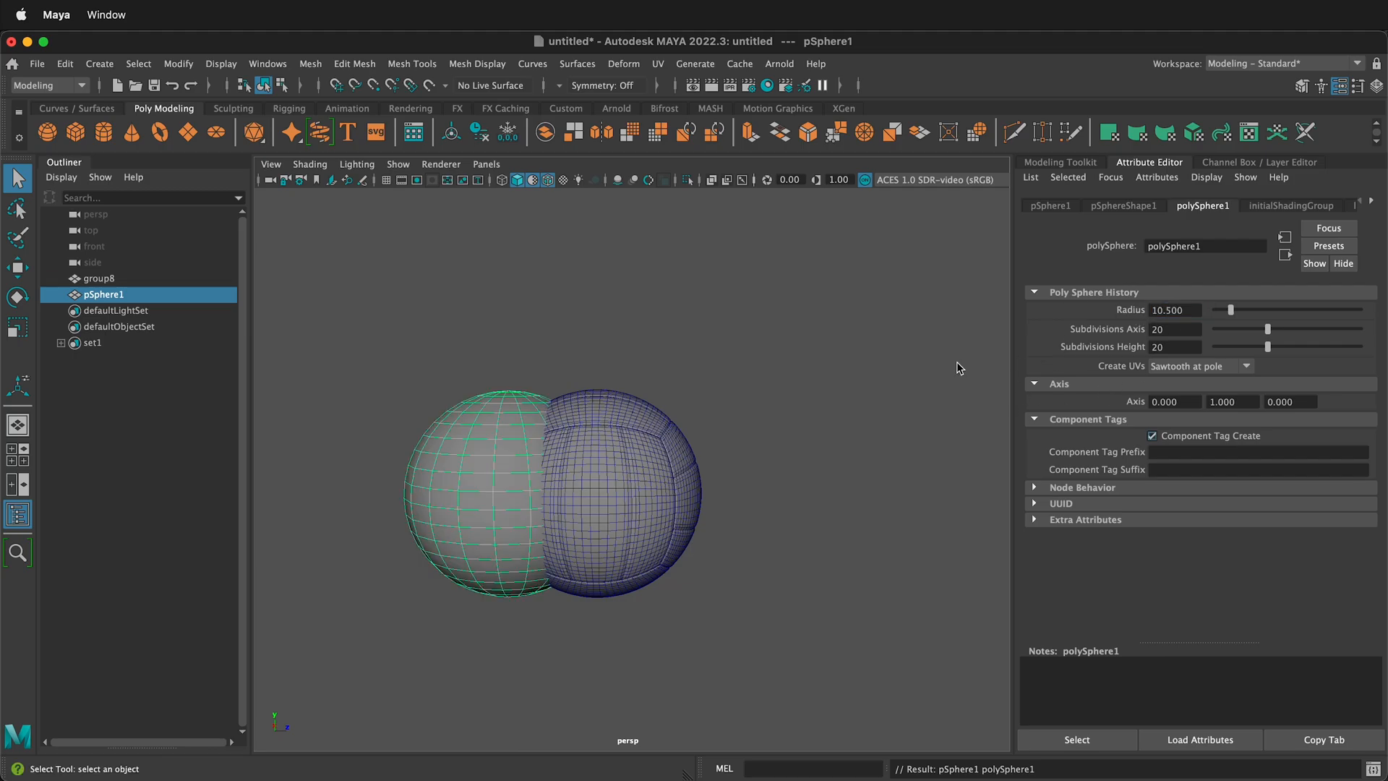
- Move the reference sphere about 3 cm along Z to compare its size with the ball, and delete the sphere
scroll(383, 366, "up", 5)
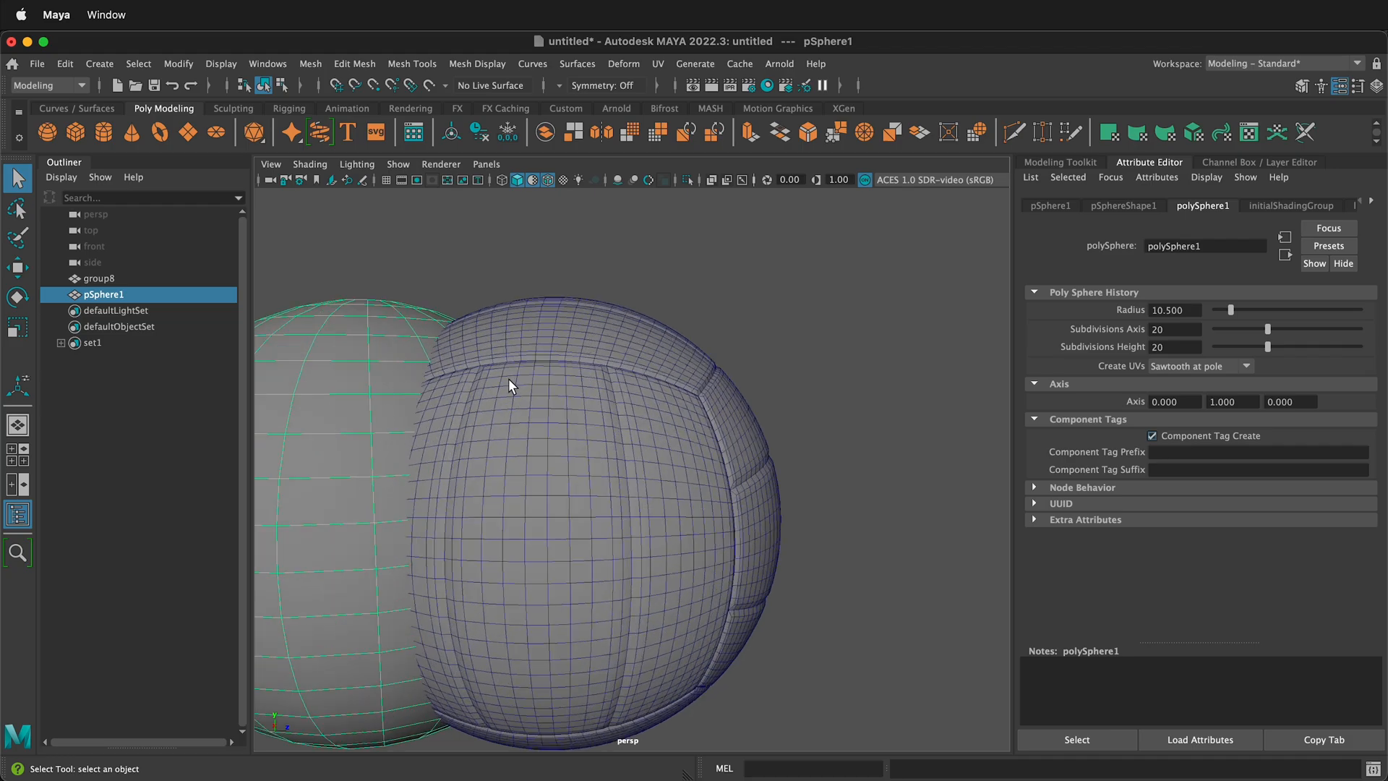
scroll(504, 404, "down", 2)
key("w")
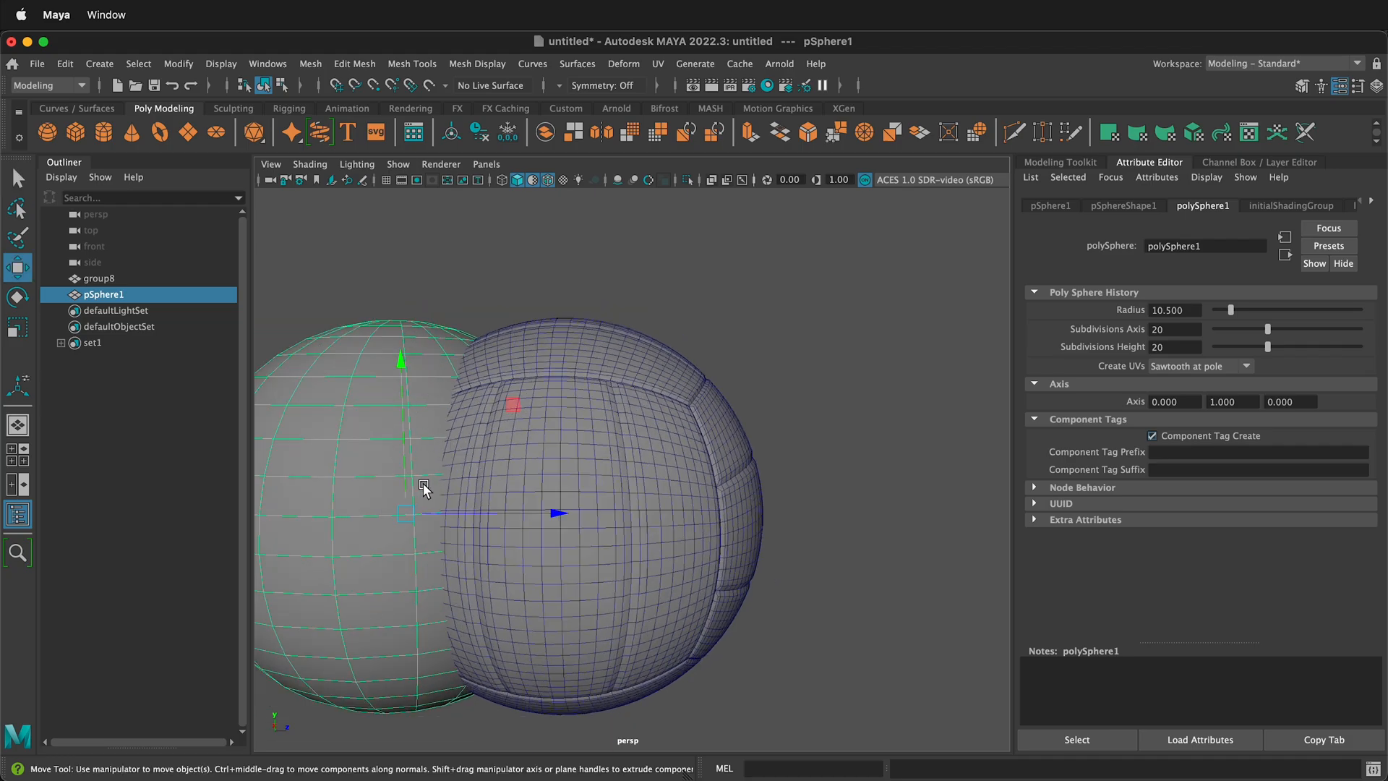
left_click_drag(520, 516, 619, 464)
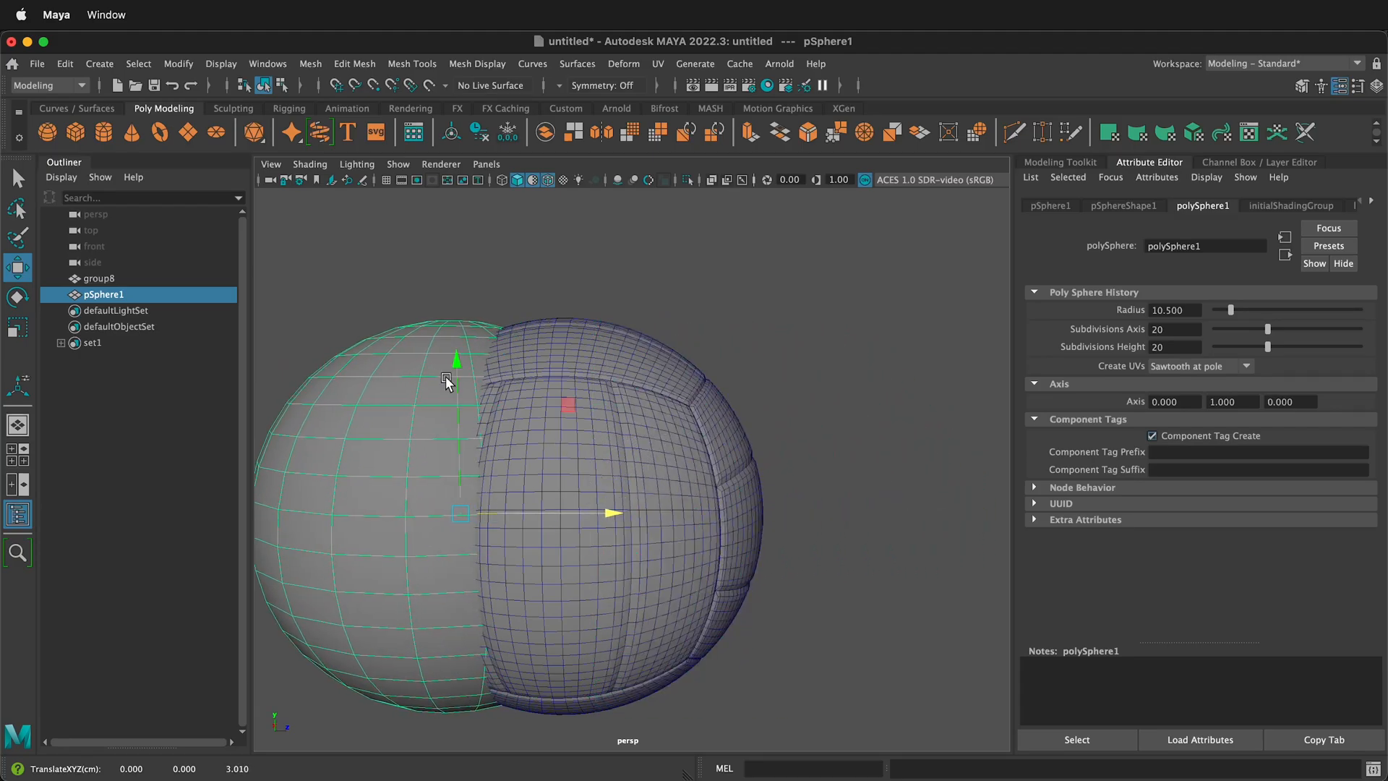
key("Delete")
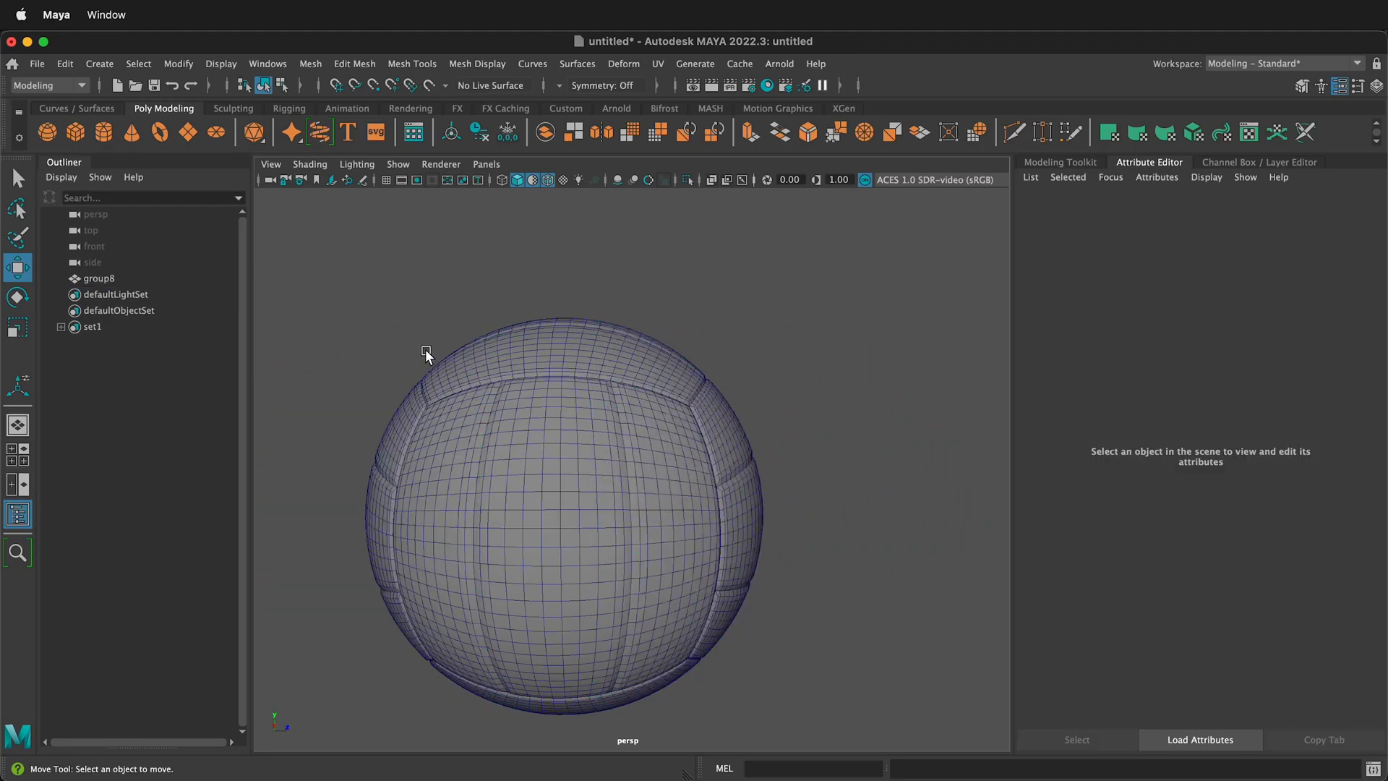
- Hide the wireframe overlay on shaded objects and give the ball a new aiStandardSurface material with a specular weight of 0
left_click(533, 180)
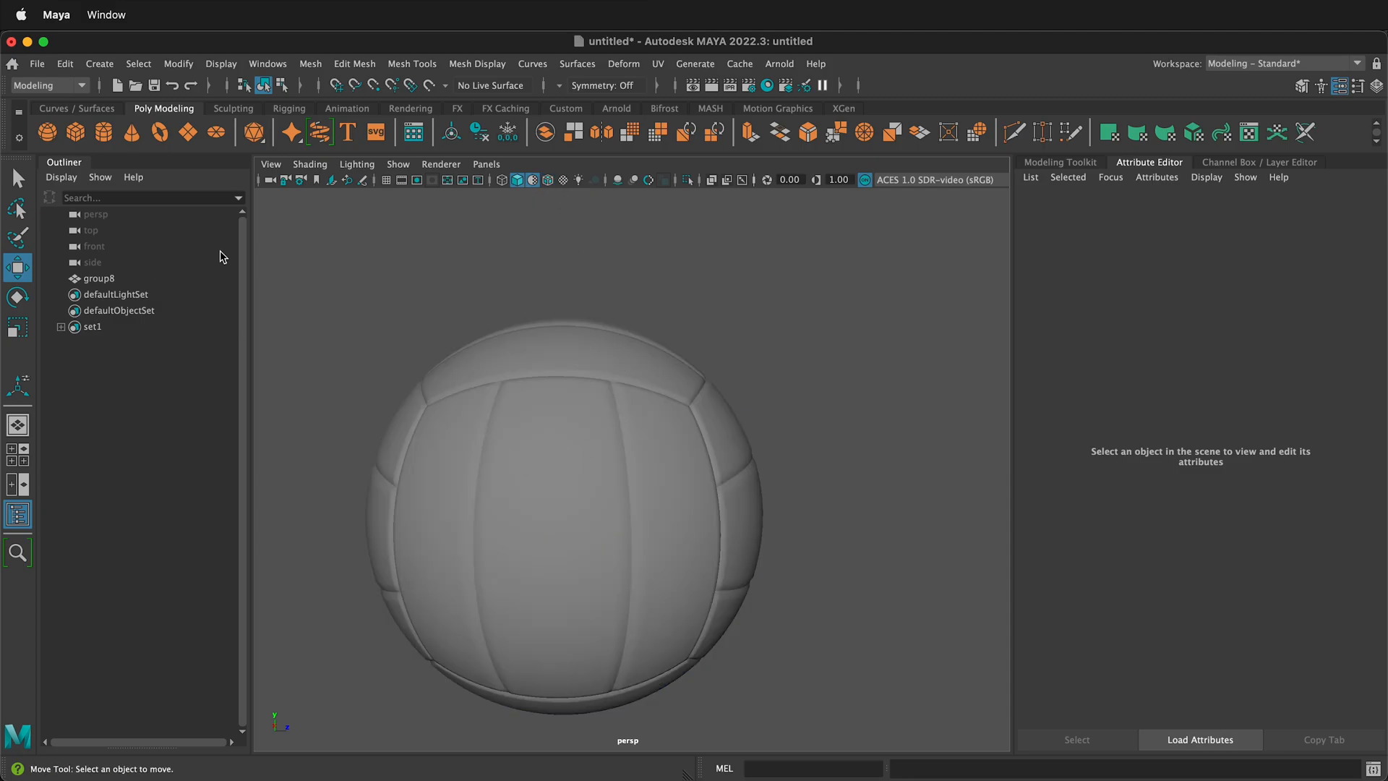
left_click(587, 457)
right_click_drag(531, 443, 549, 780)
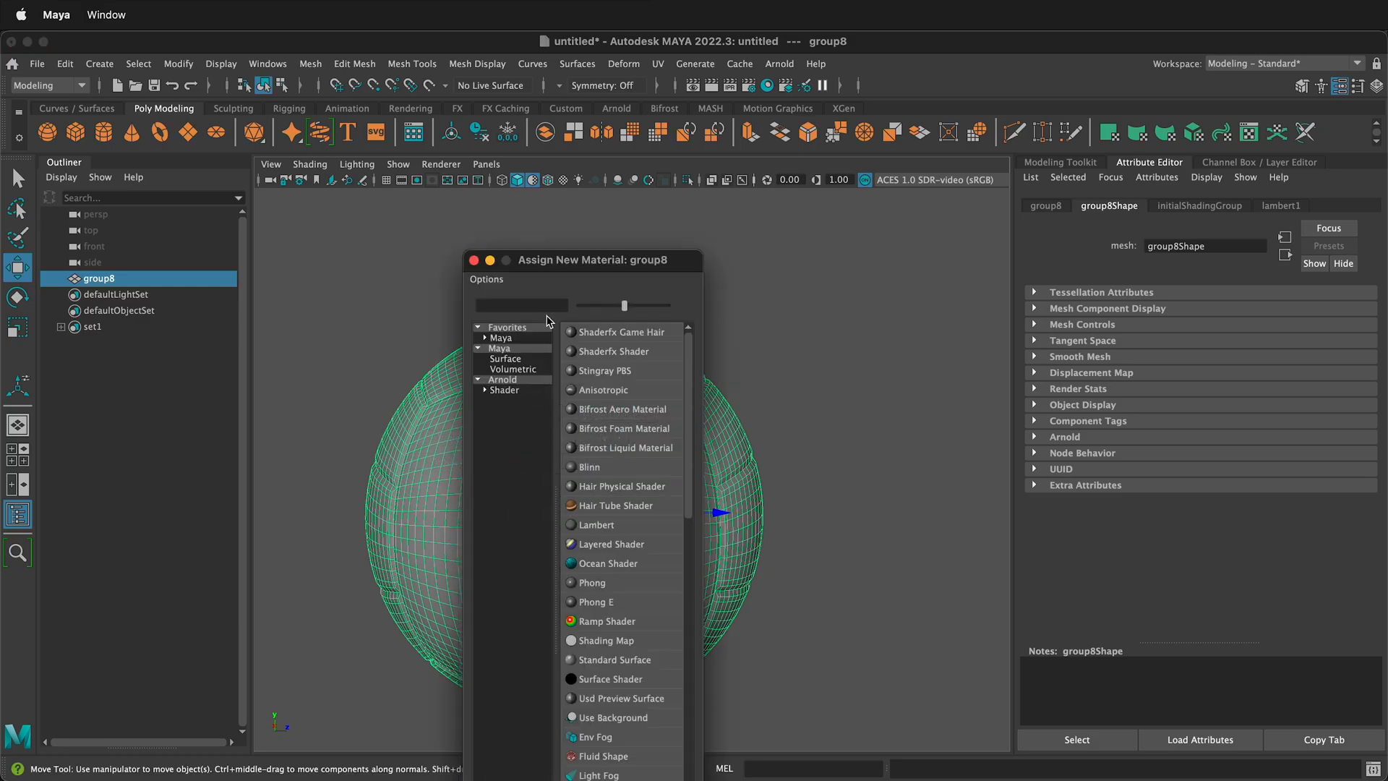
left_click(522, 391)
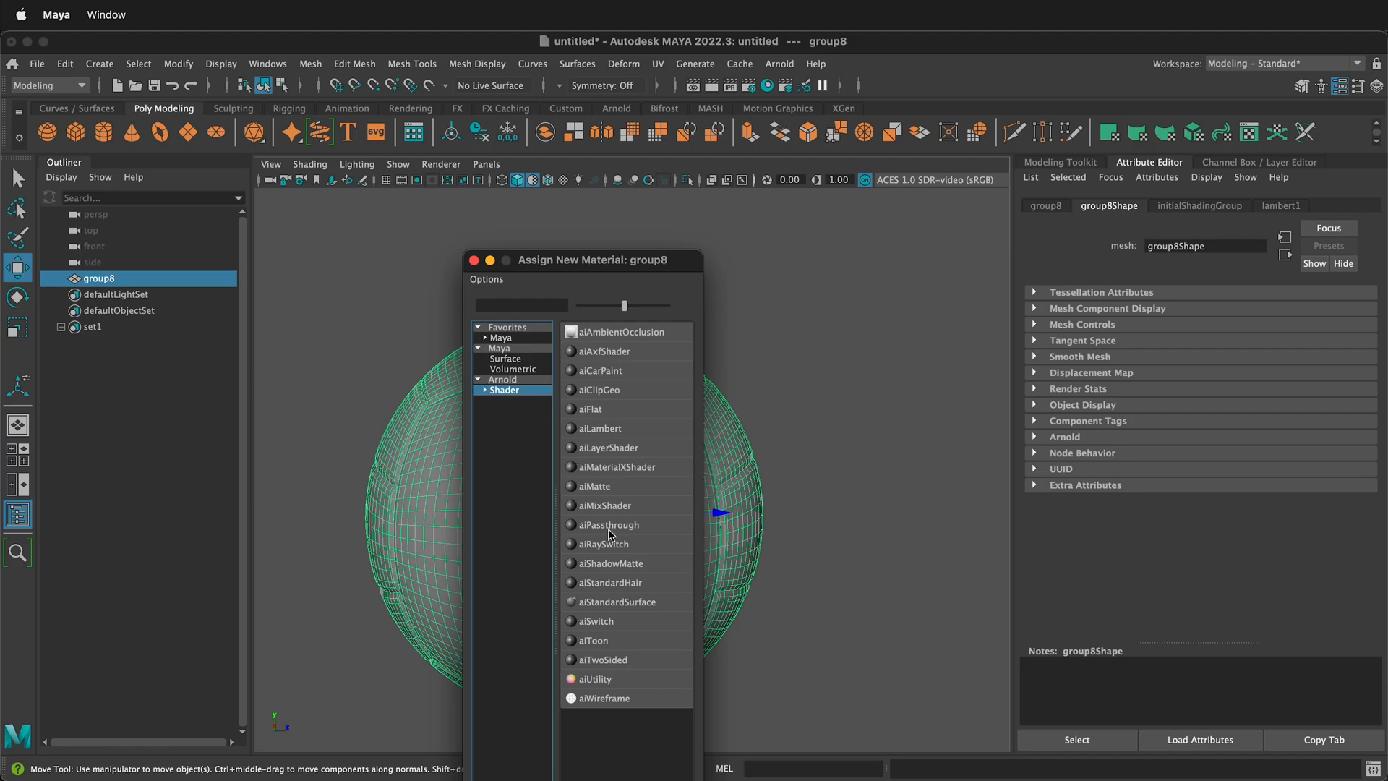
left_click(634, 600)
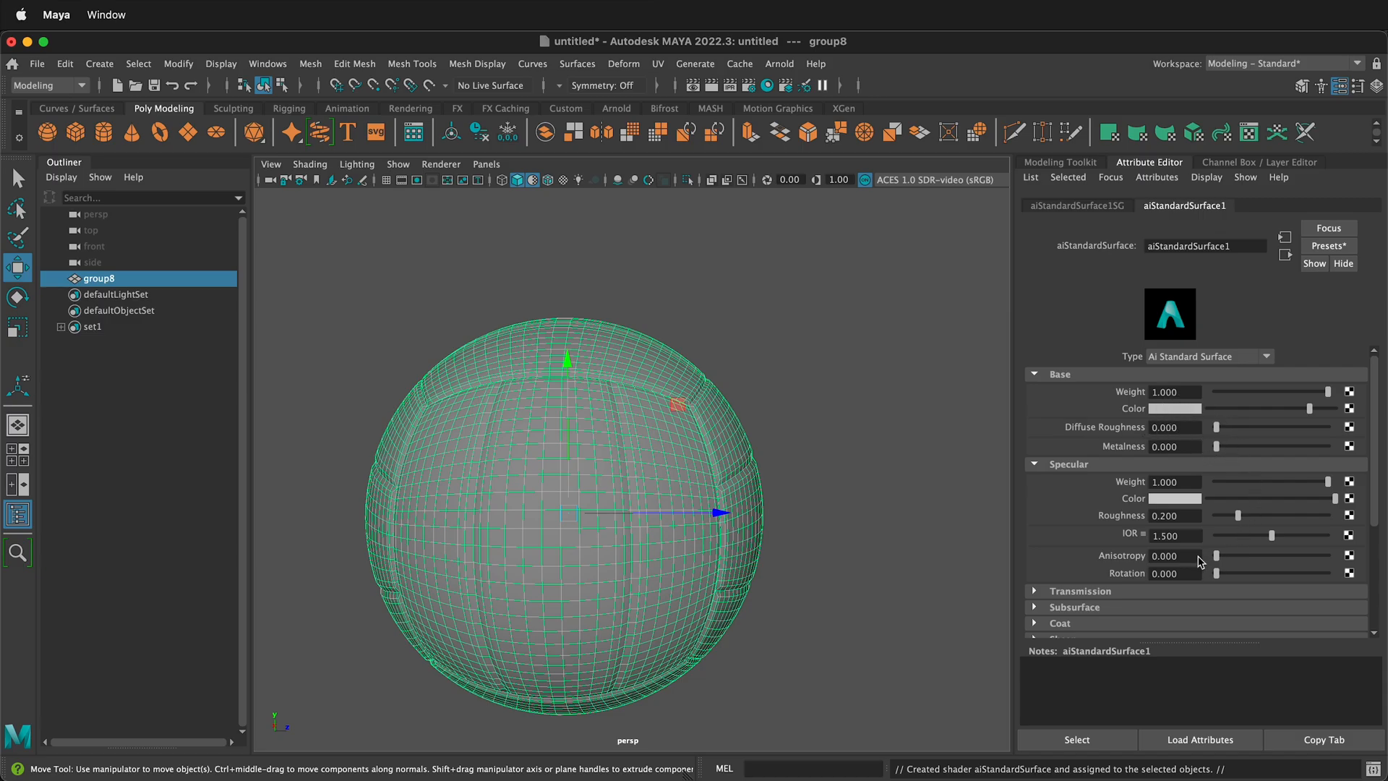
left_click_drag(1328, 482, 1175, 488)
- Add an Arnold Physical Sky to light the scene
middle_click_drag(460, 515, 609, 435, "alt")
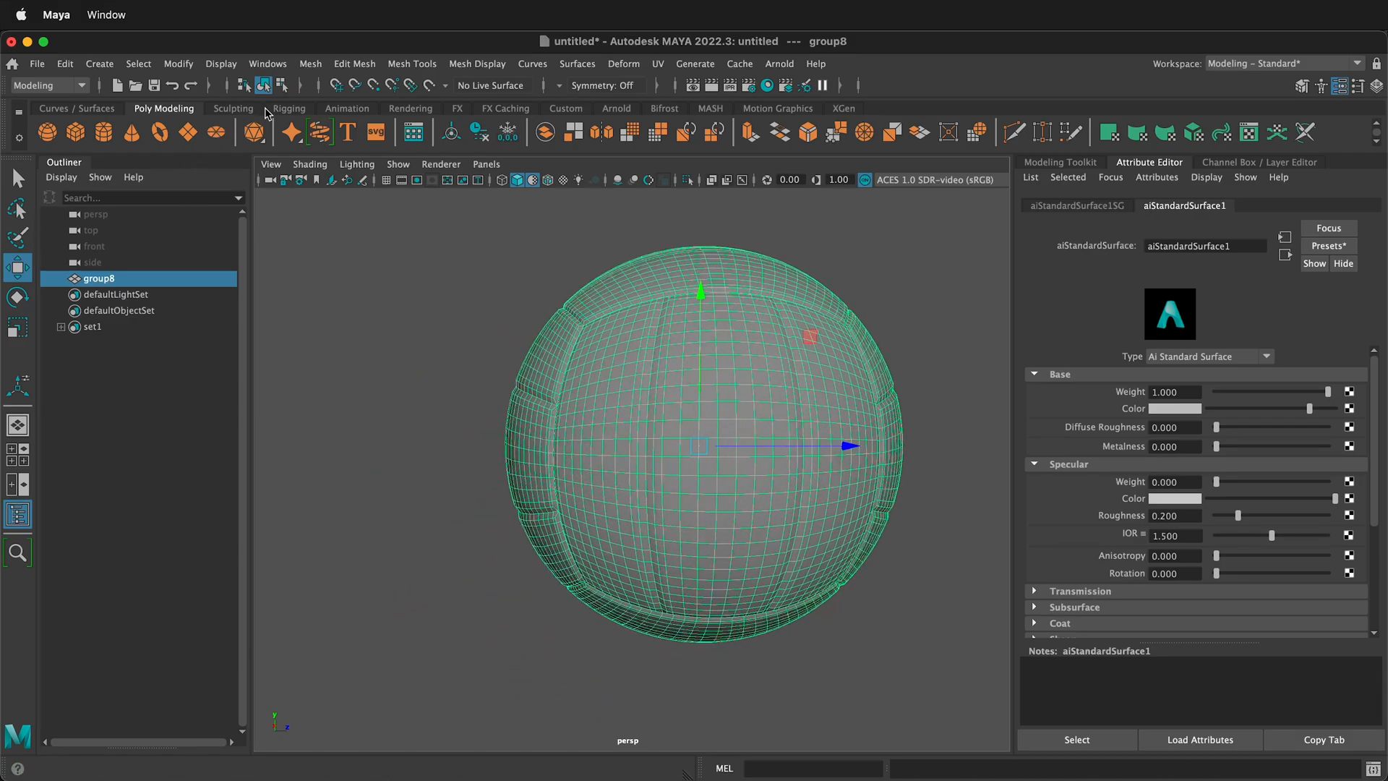
left_click(626, 110)
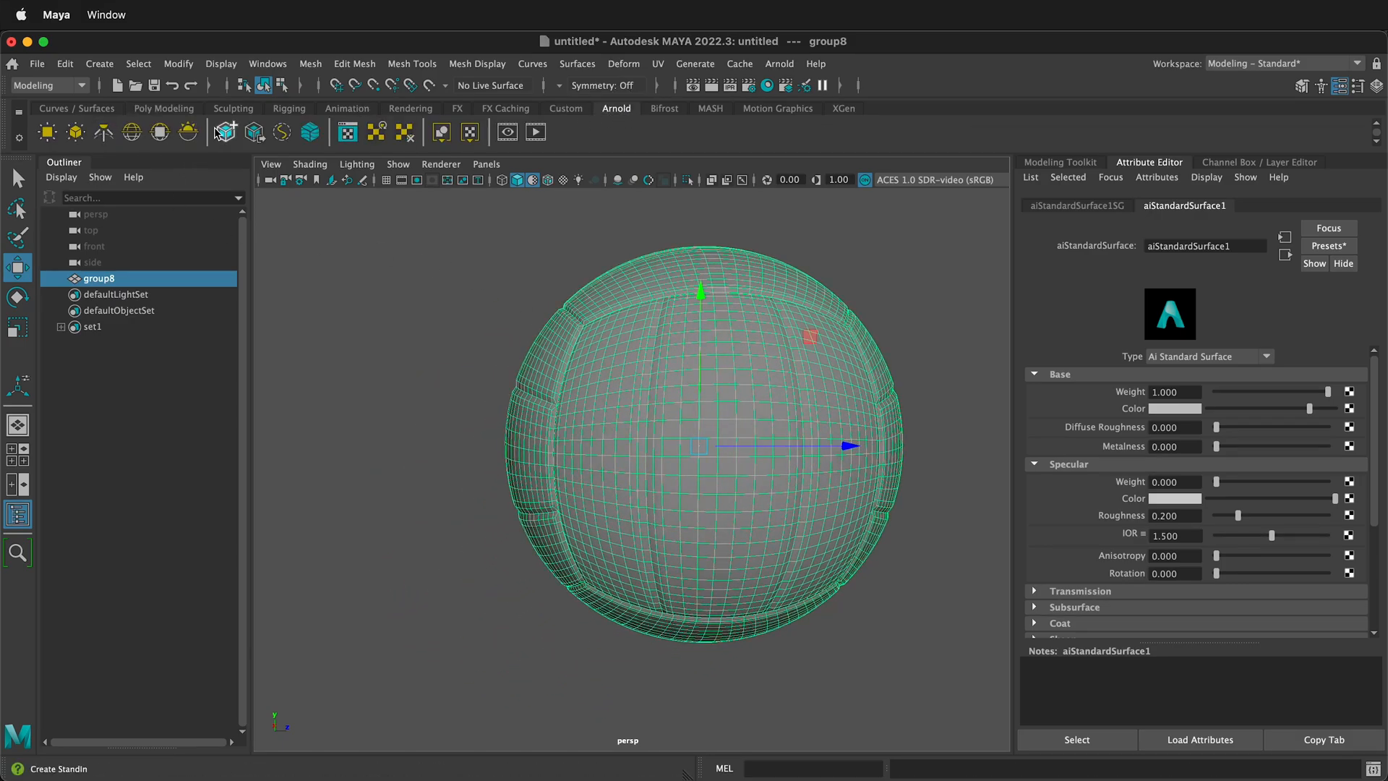
left_click(188, 132)
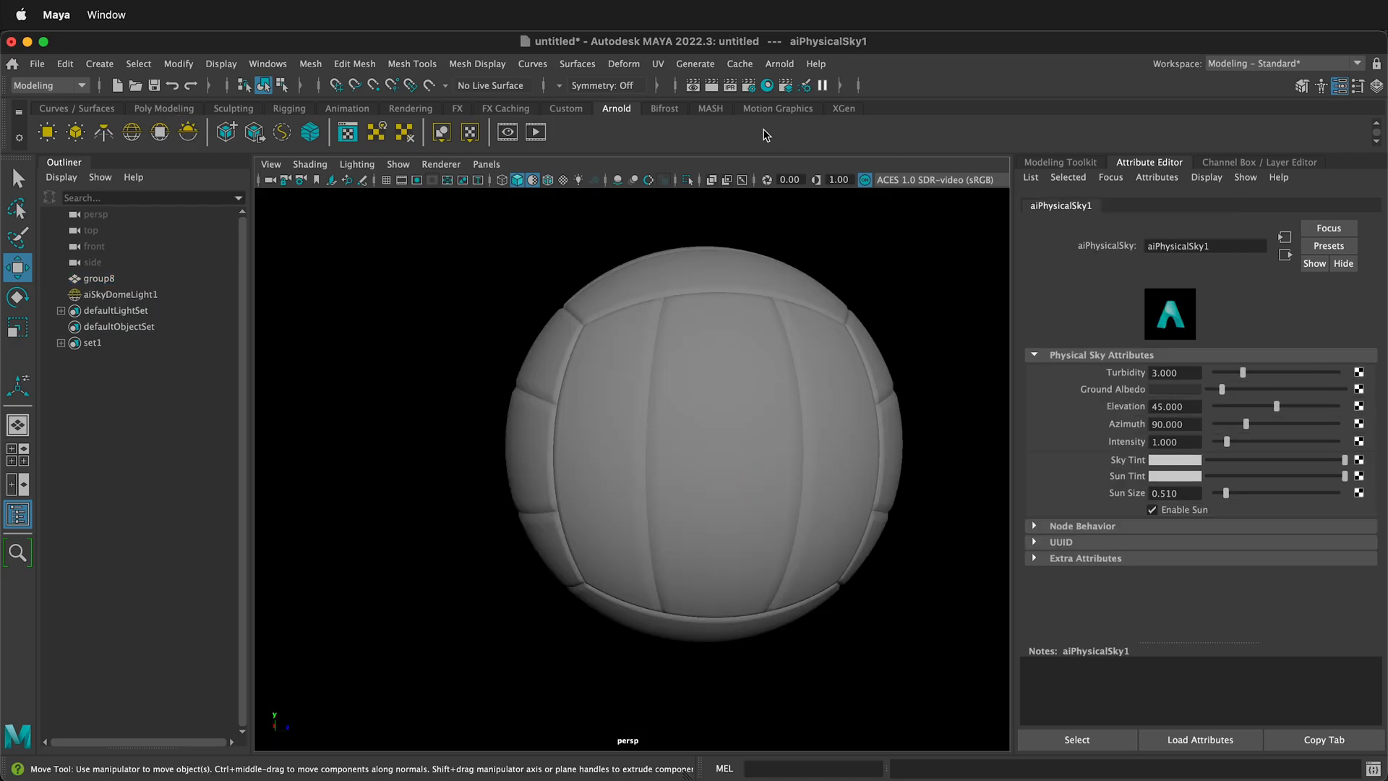
- Open the Arnold RenderView and render the ball from an orbited perspective angle
left_click(780, 64)
mouse_move(816, 64)
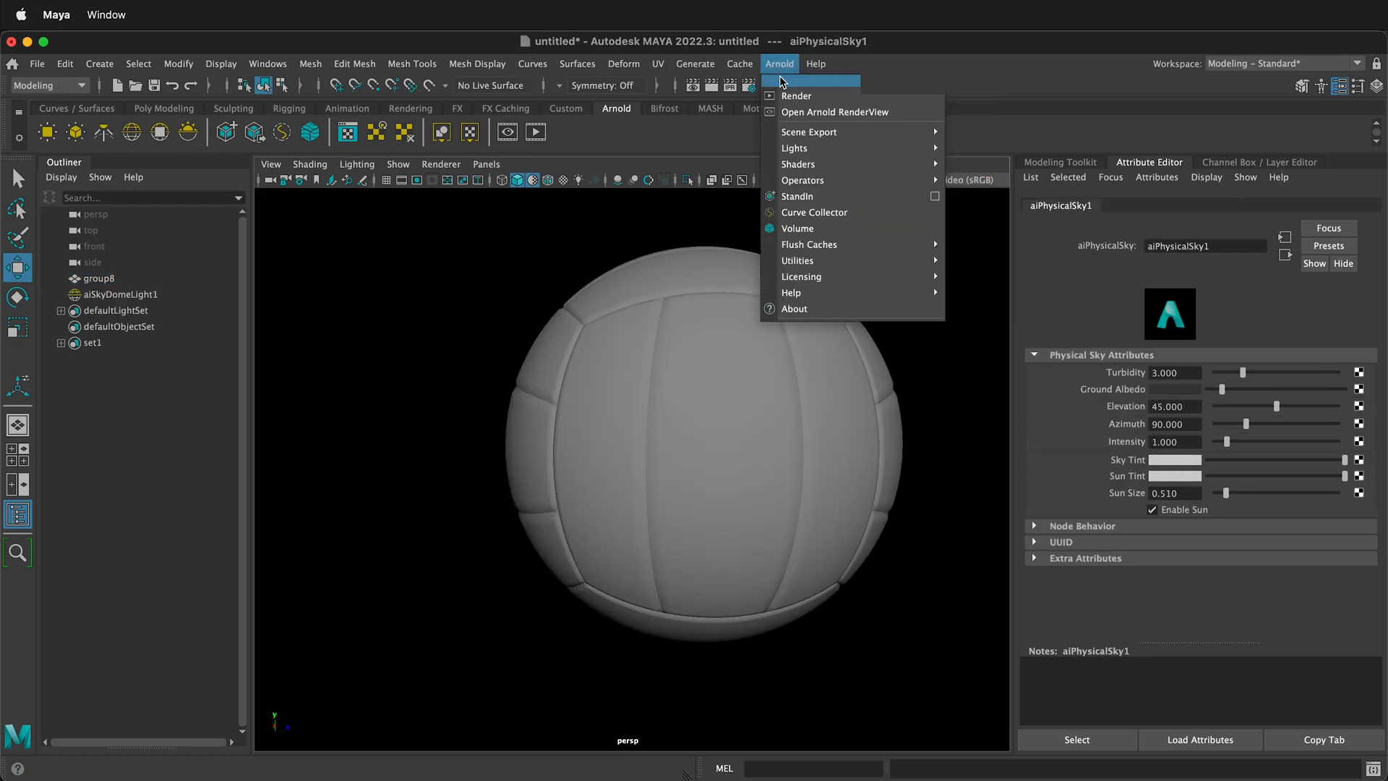
left_click(794, 103)
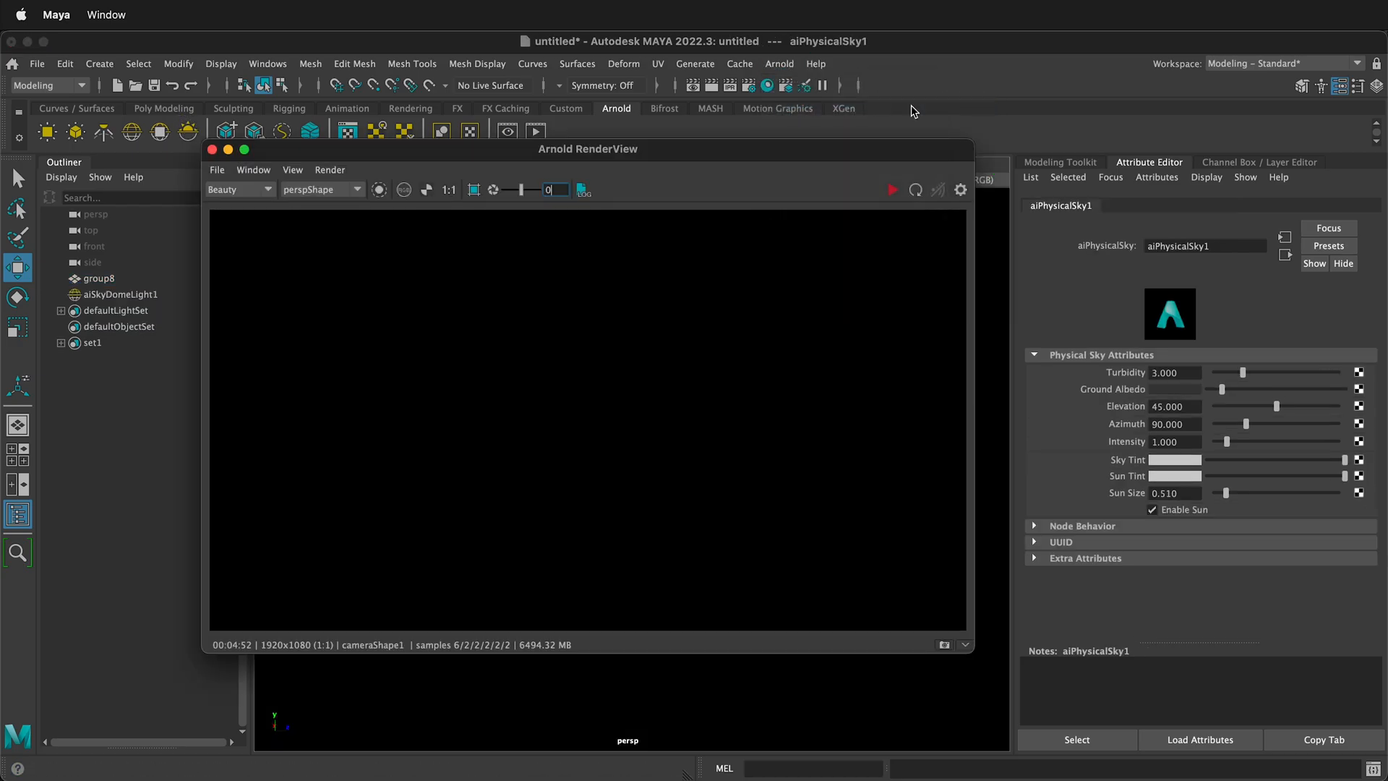
left_click(892, 190)
left_click_drag(720, 716, 625, 704, "alt")
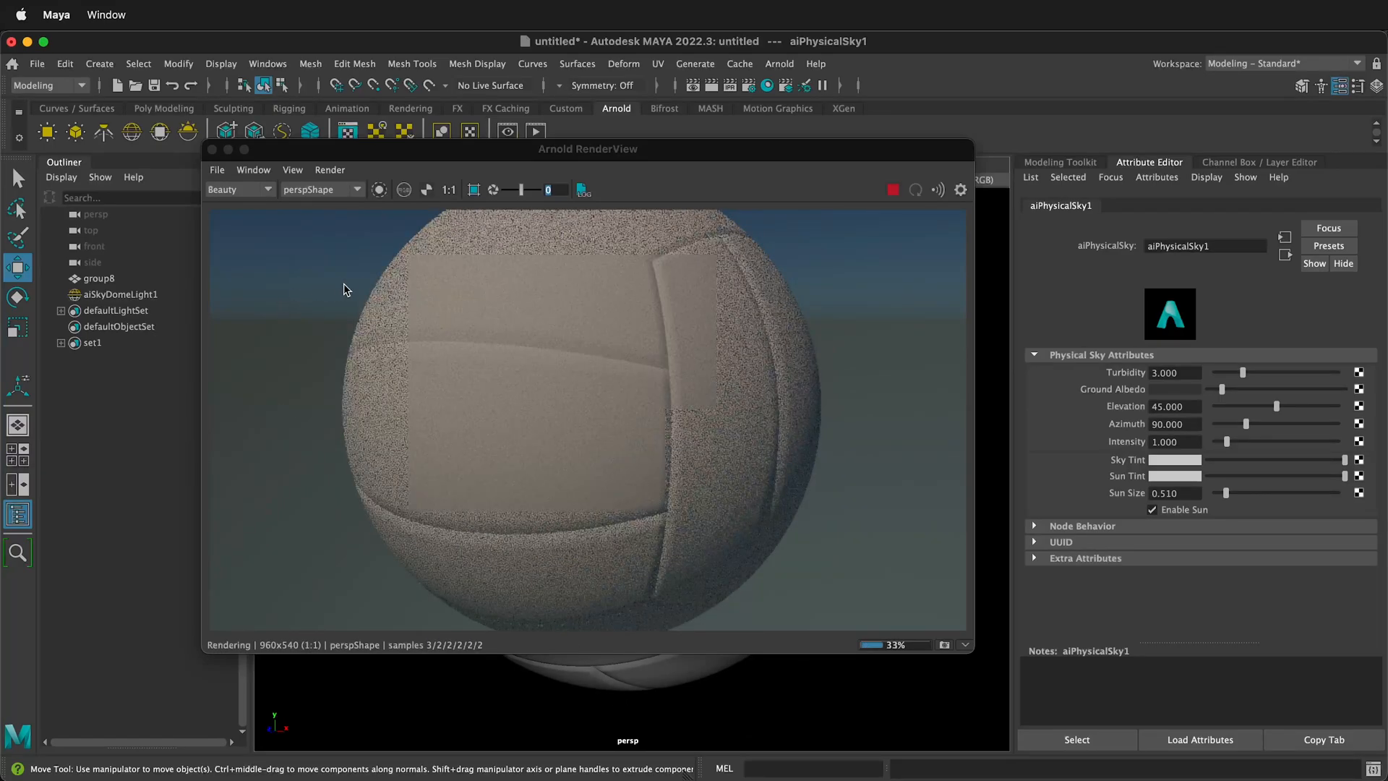